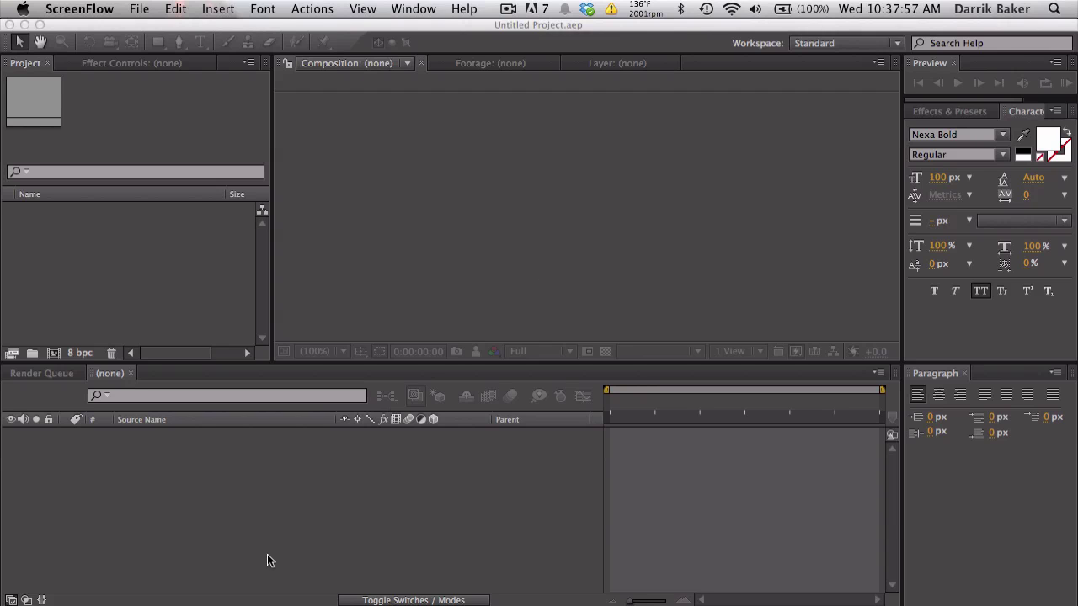
Play the ArcadeCloud example video in Chrome and leave it paused at 0:18.
click(241, 599)
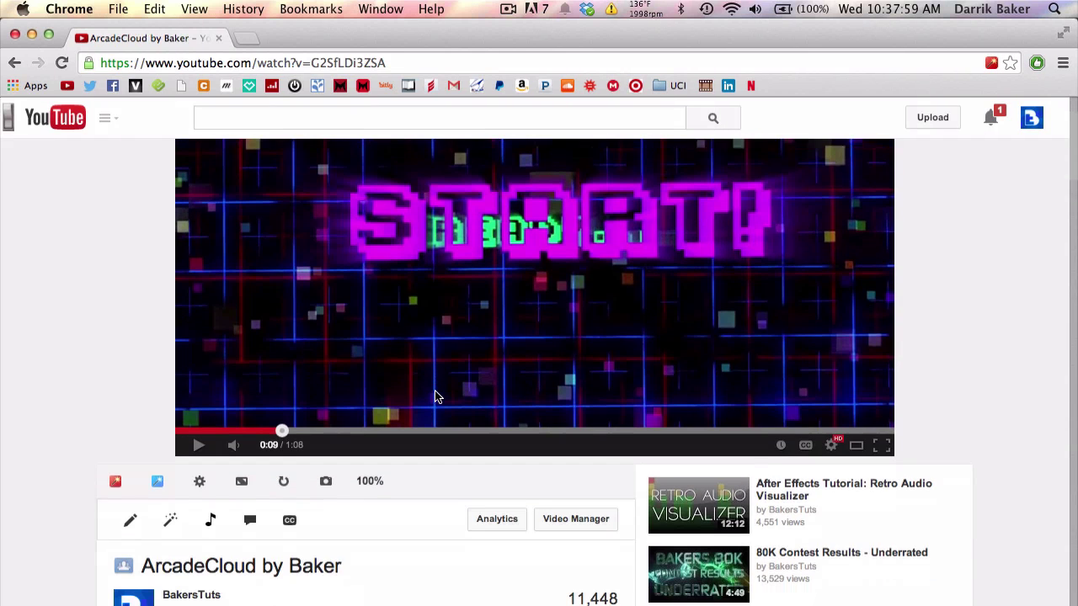
scroll(435, 397, up, 3)
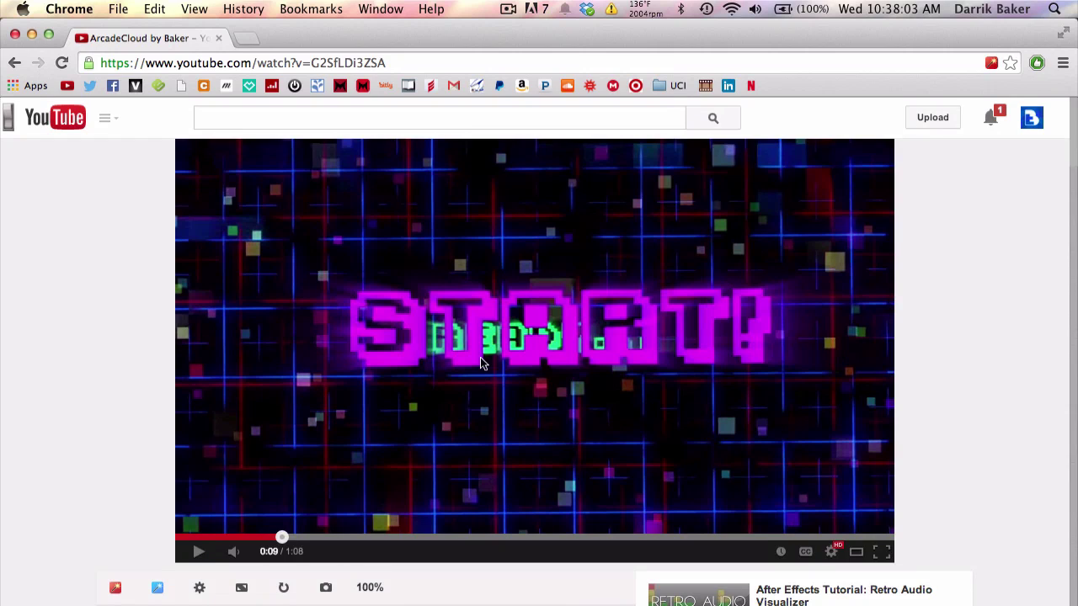
click(350, 421)
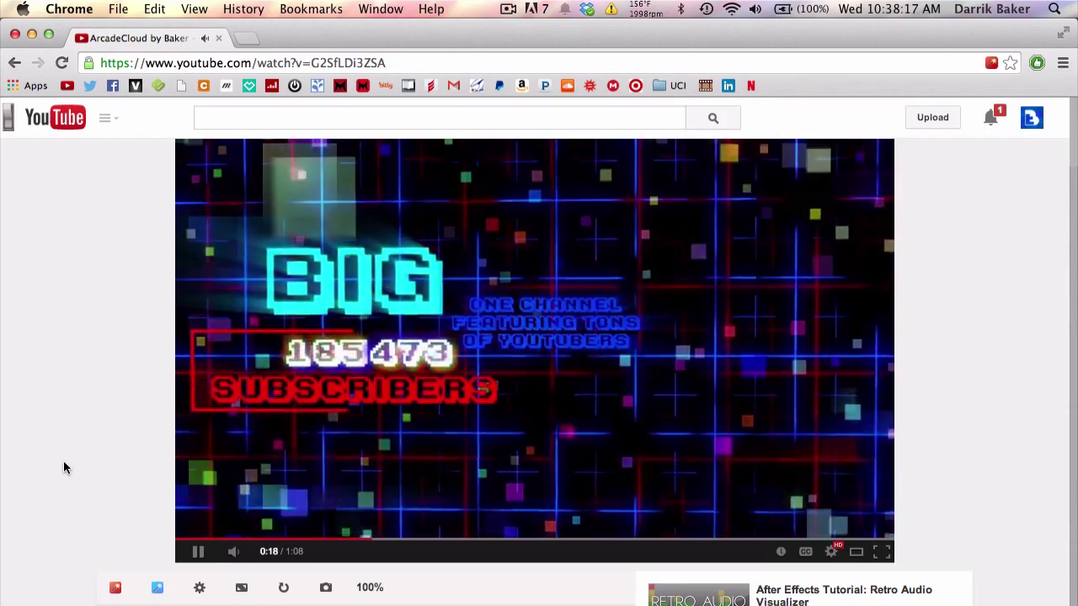
click(408, 425)
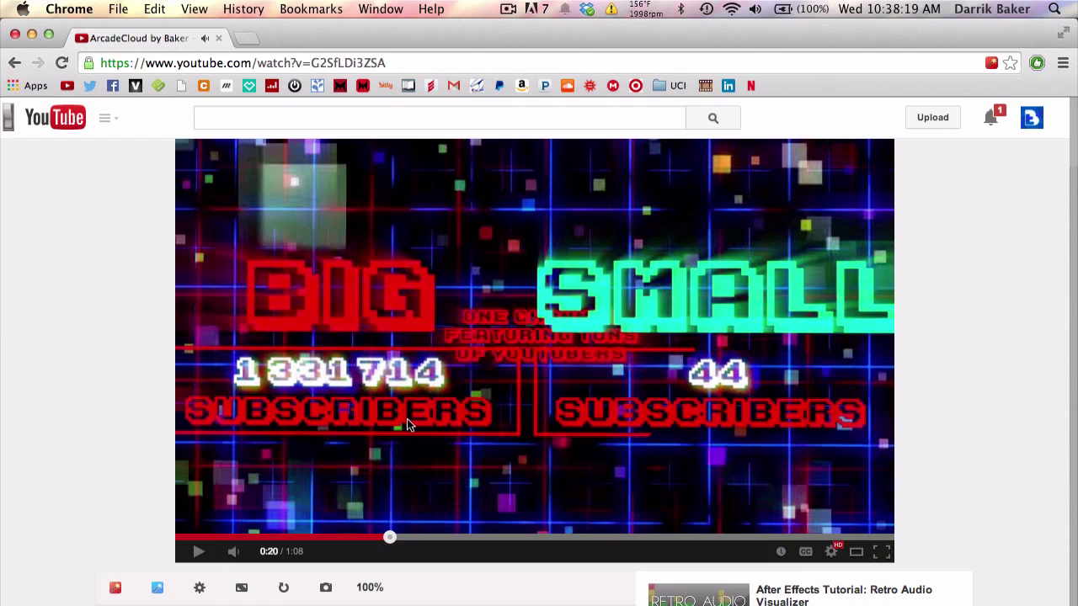
click(369, 538)
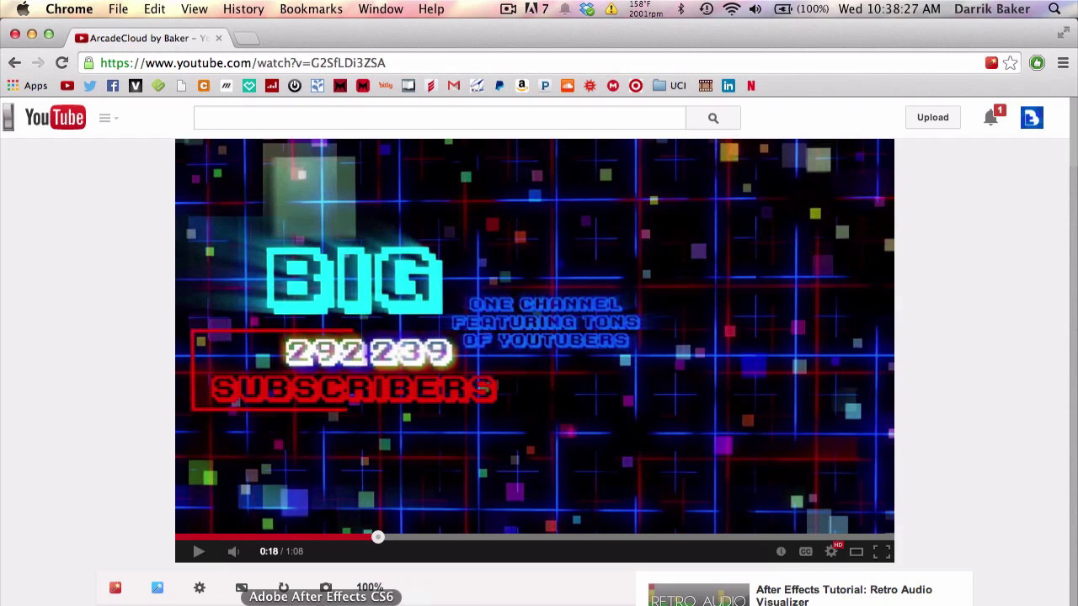
Create a new 1280×720 composition, Comp 1, with the default settings.
click(325, 588)
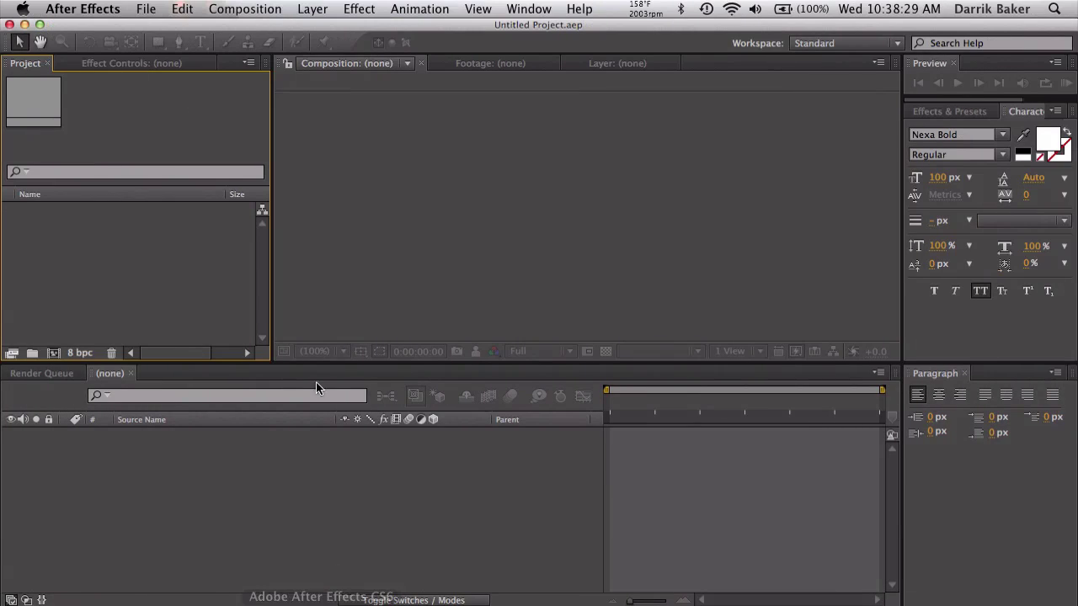
click(245, 8)
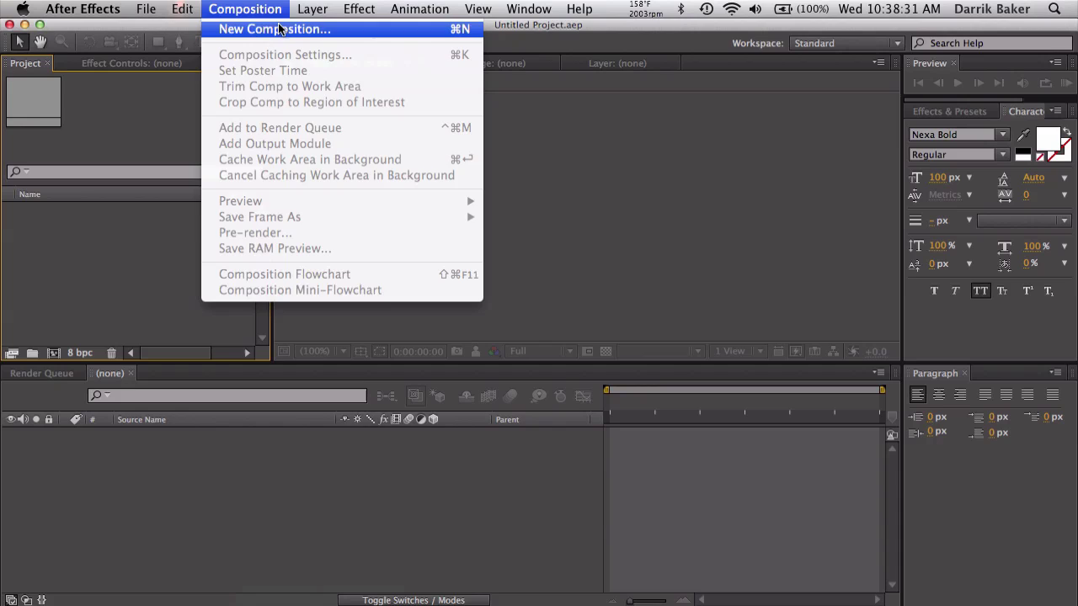
click(279, 30)
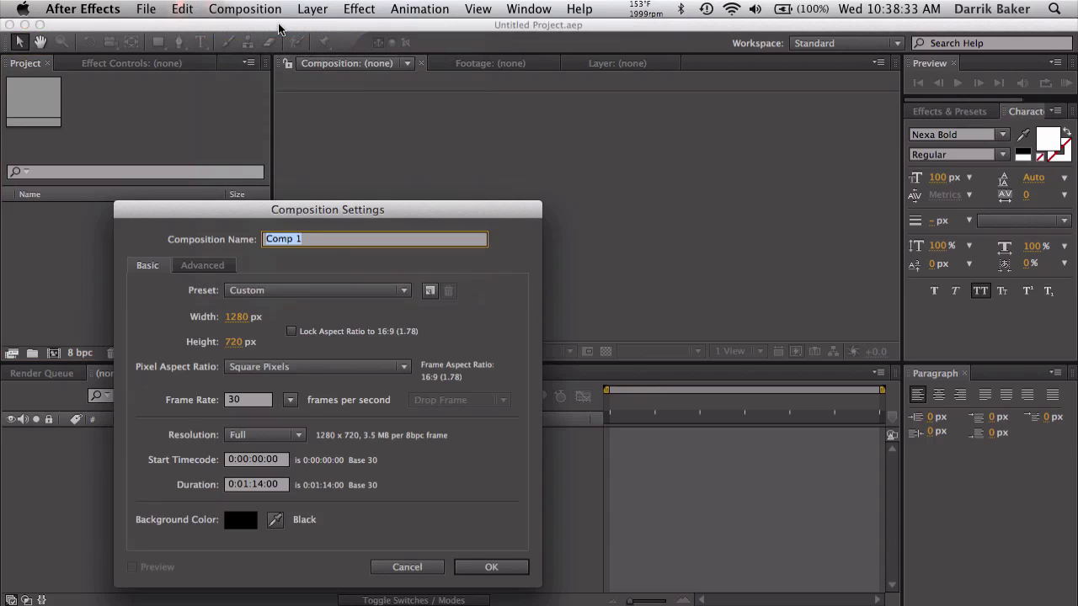
key(Return)
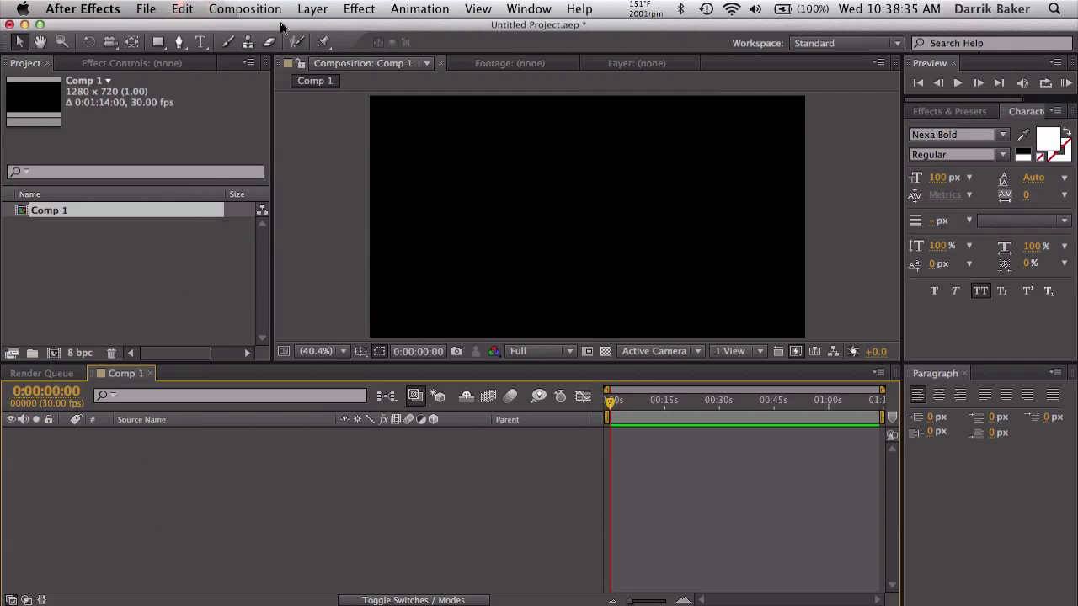
Add a null object layer and make Null 1 a 3D layer.
click(313, 8)
mouse_move(318, 30)
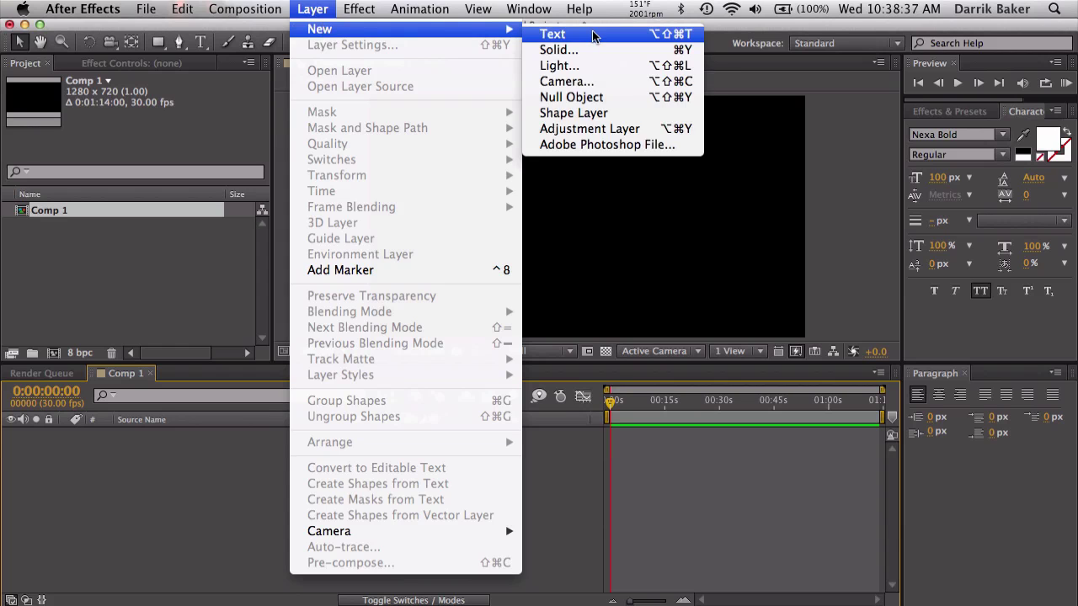
click(578, 96)
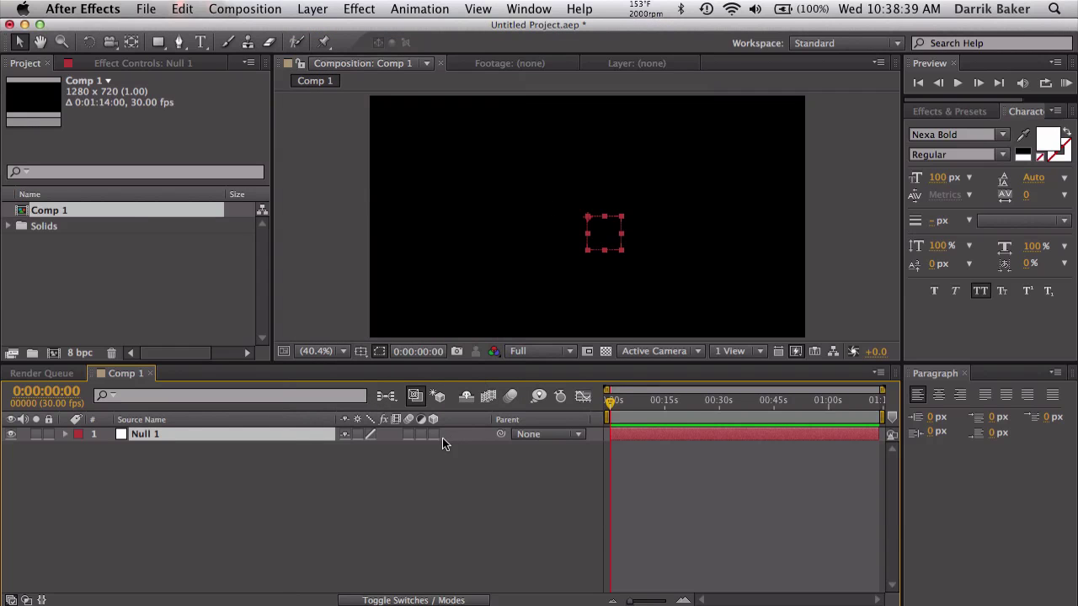
click(434, 435)
Add a 35mm camera and parent Camera 1 to Null 1.
click(419, 8)
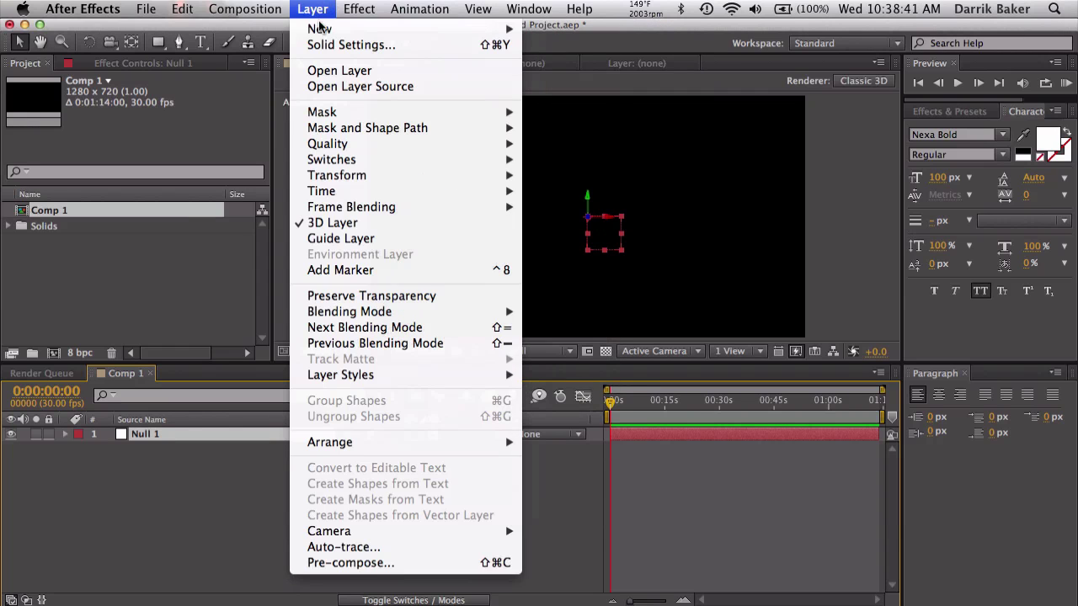
mouse_move(320, 30)
click(572, 84)
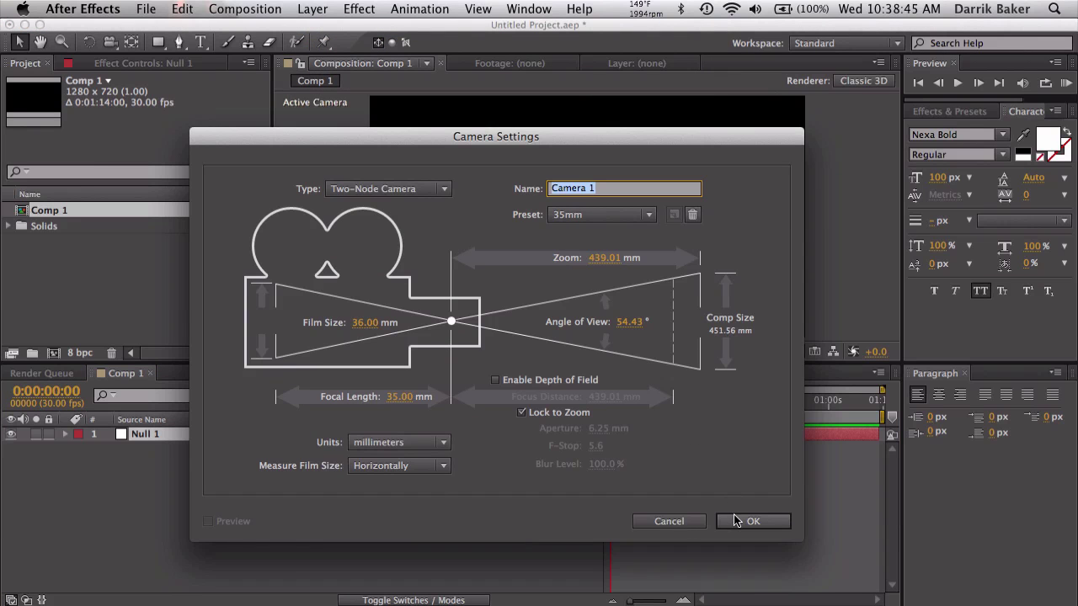
click(735, 516)
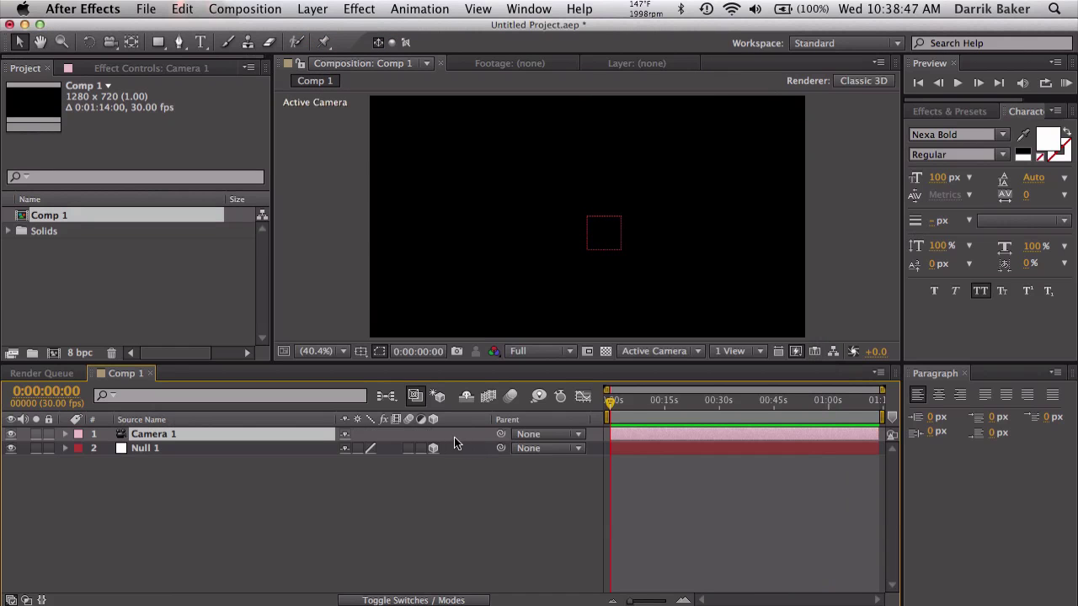
drag(501, 434, 302, 448)
Rename the Null 1 layer to 'Cam Control'.
click(287, 448)
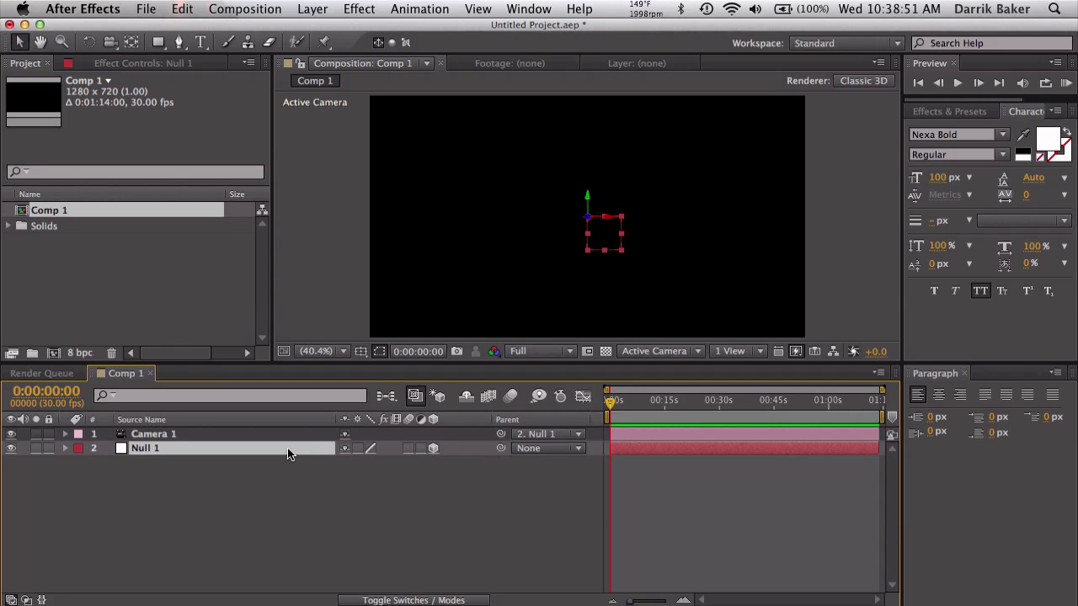
key(Return)
text(Cam)
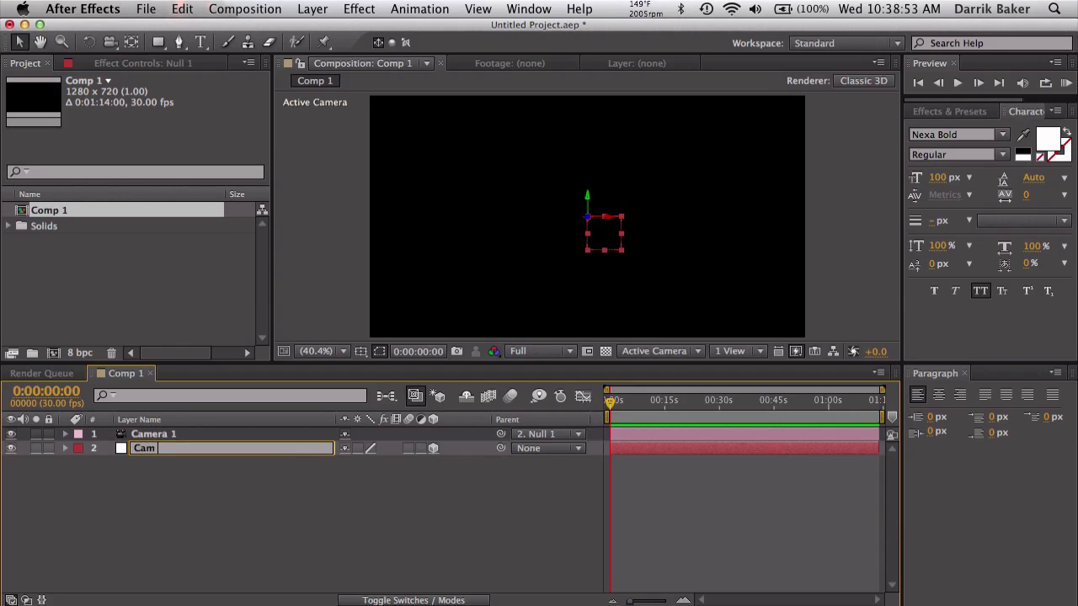
text( Control)
key(Return)
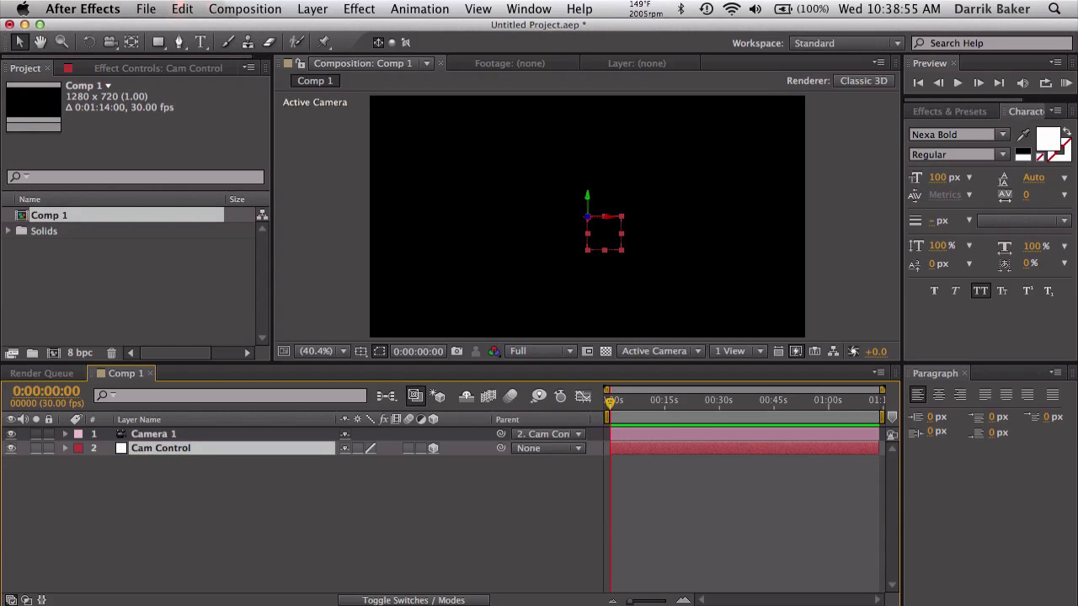
Add a 'TITLE 1' text layer near the comp centre and make it 3D.
click(200, 42)
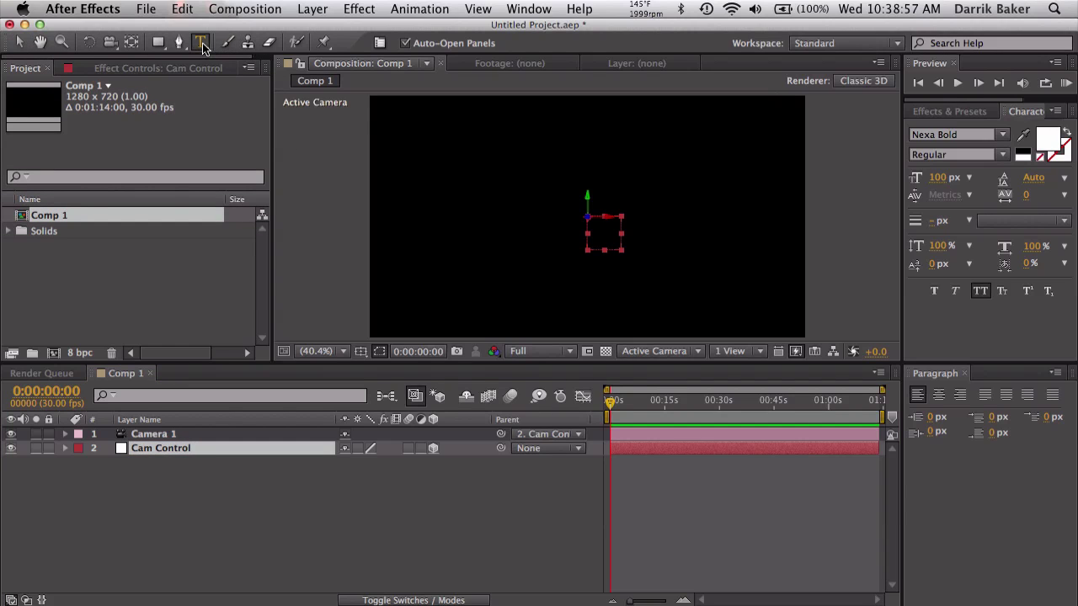
click(535, 229)
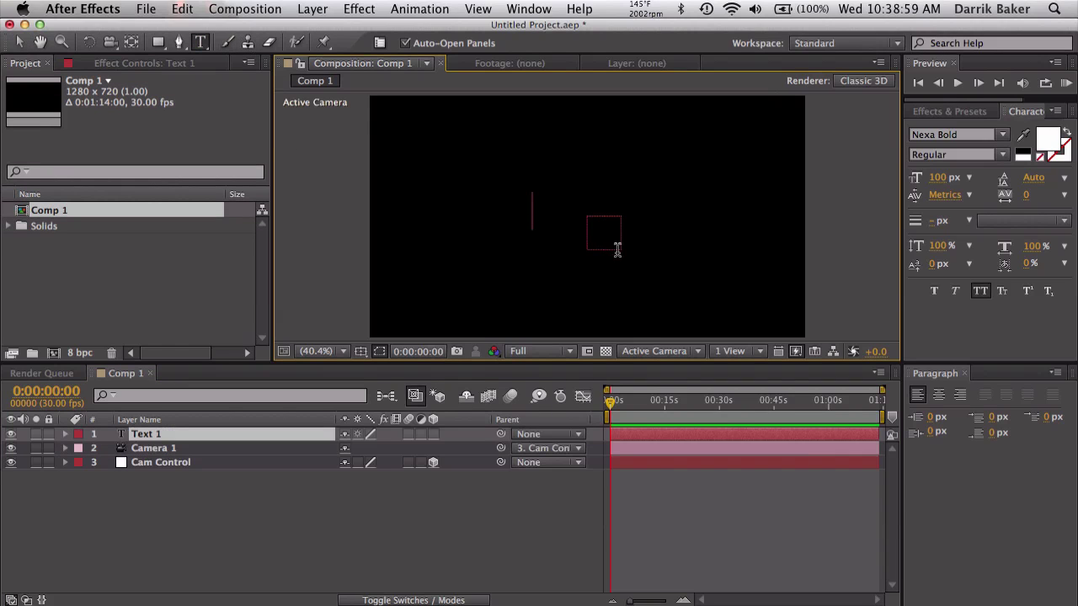
text(TITLE 1)
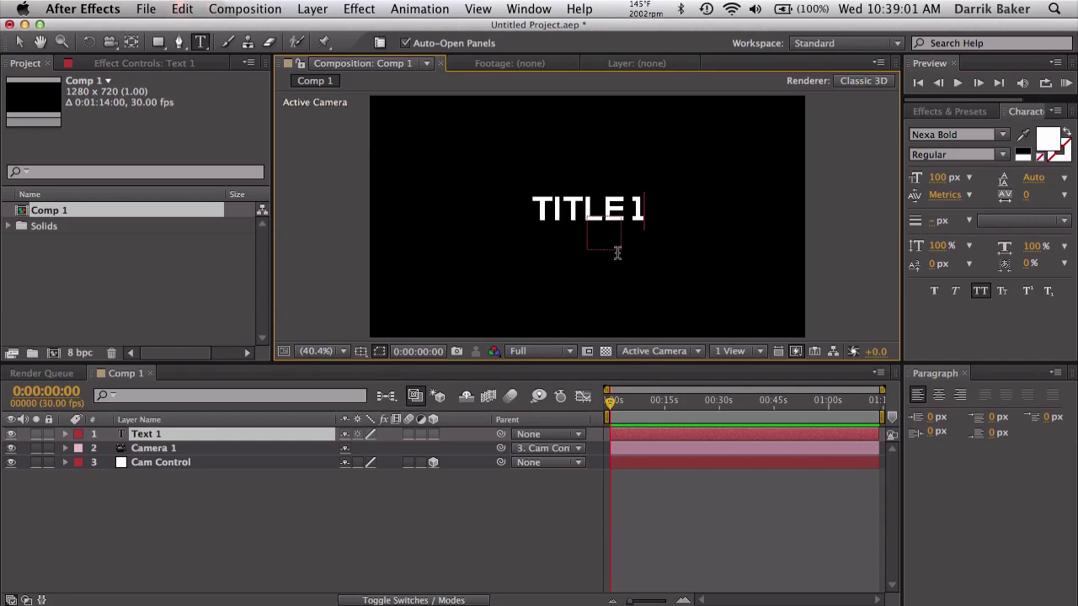
click(20, 42)
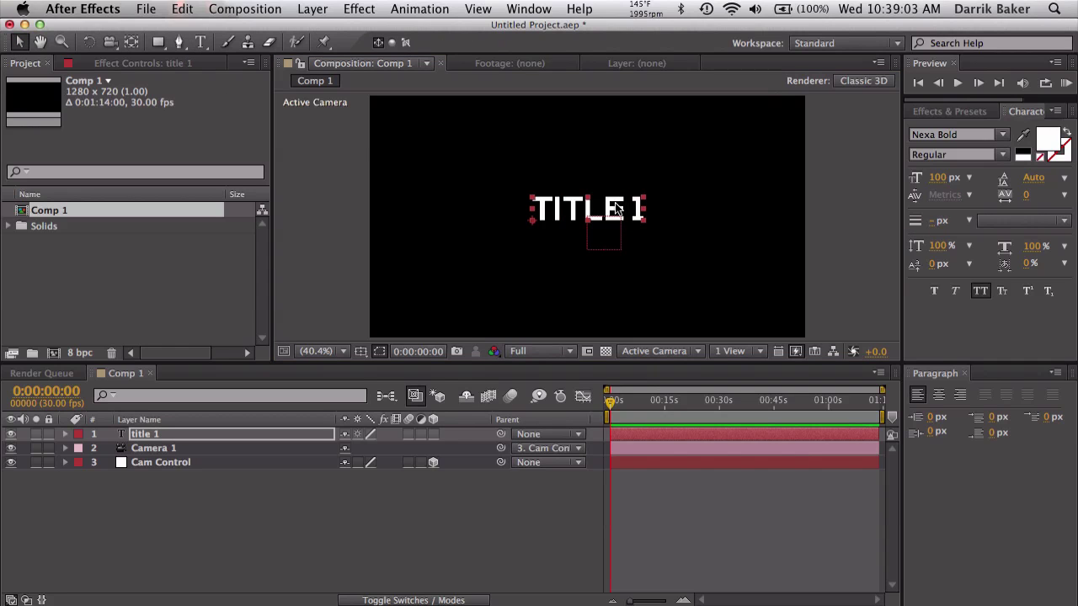
drag(618, 207, 617, 218)
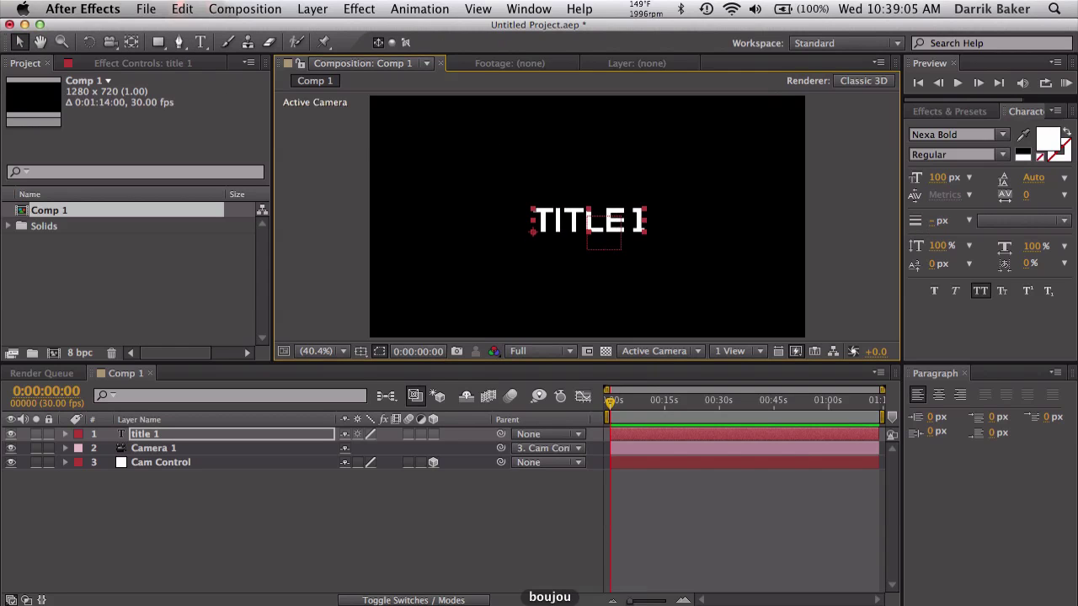
click(455, 497)
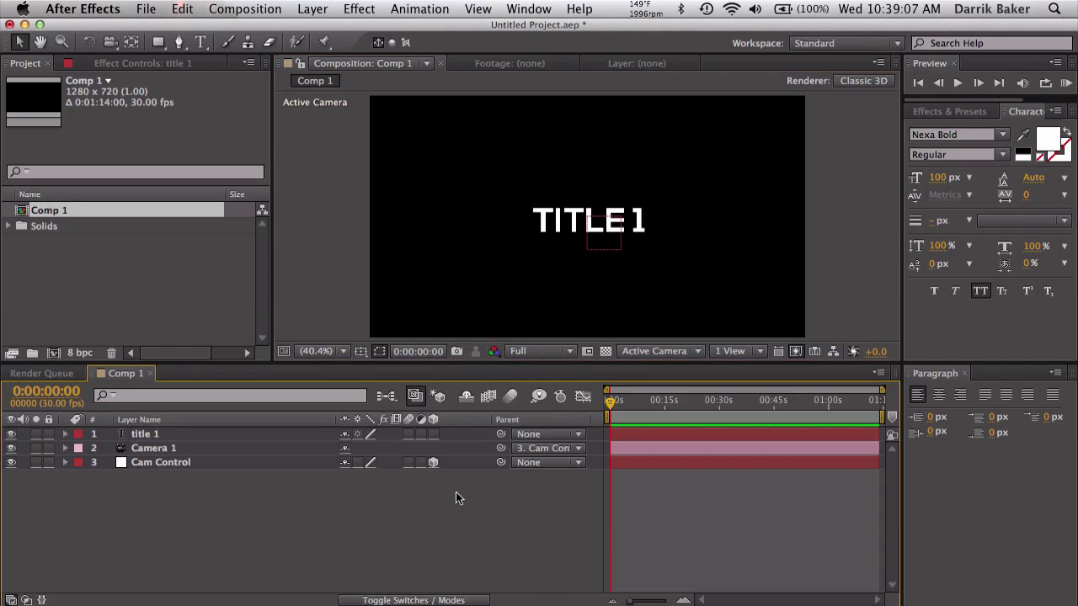
click(432, 433)
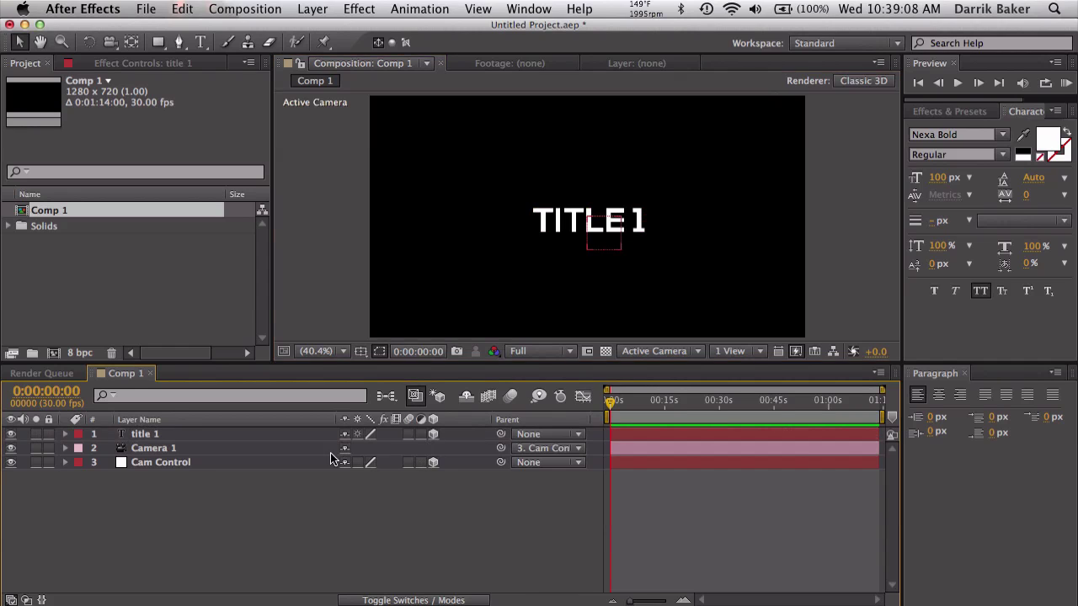
Keyframe Cam Control's Position and Z Rotation at 0:00:01:16.
click(275, 464)
key(p)
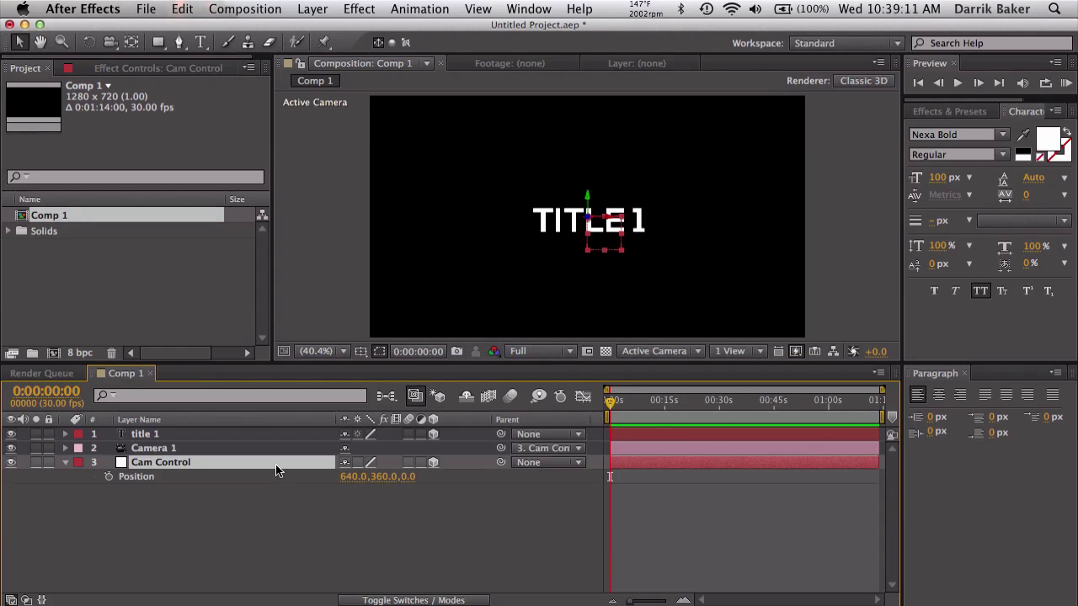
key(equal)
key(equal)
key(equal)
key(equal)
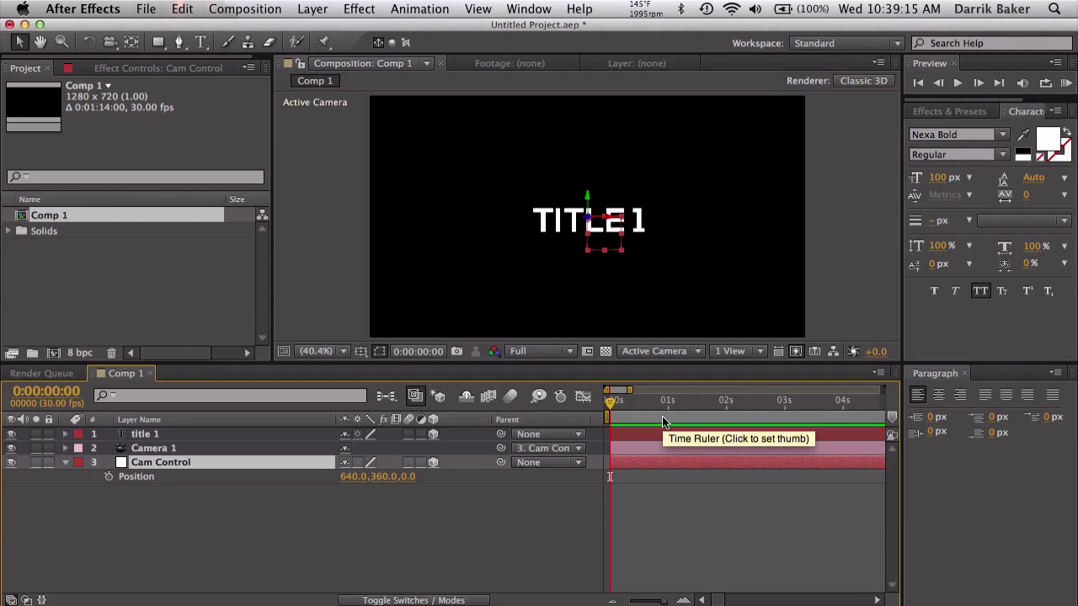
drag(665, 417, 698, 410)
click(108, 477)
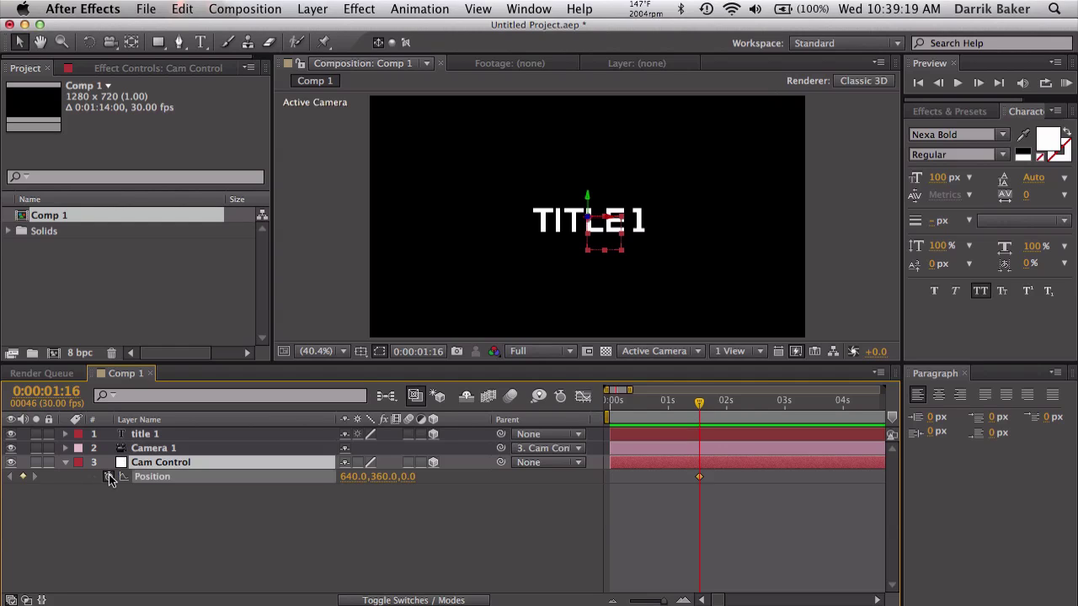
click(162, 469)
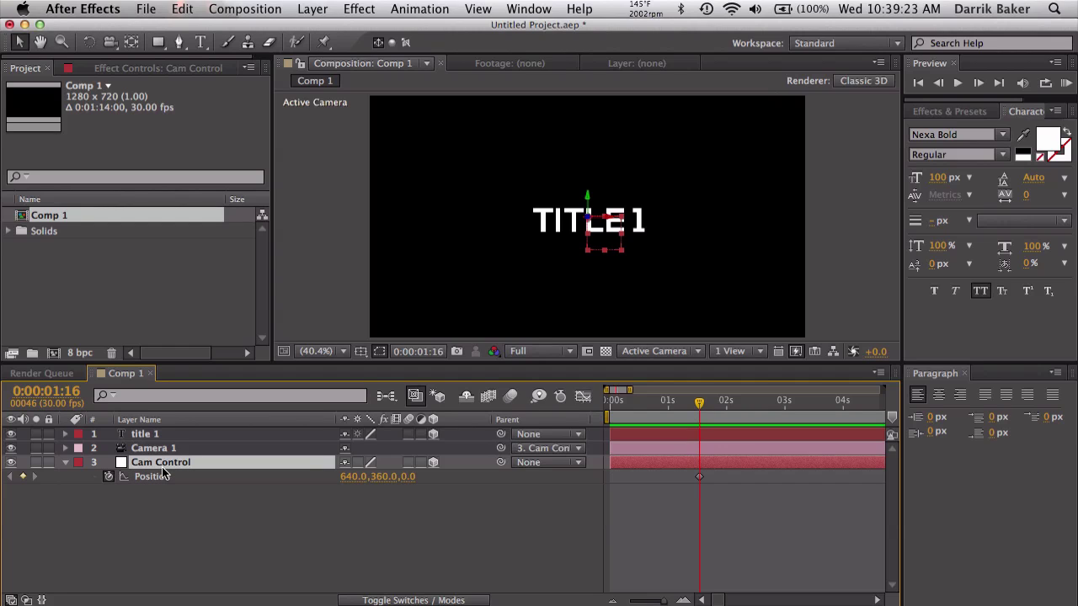
key(shift+r)
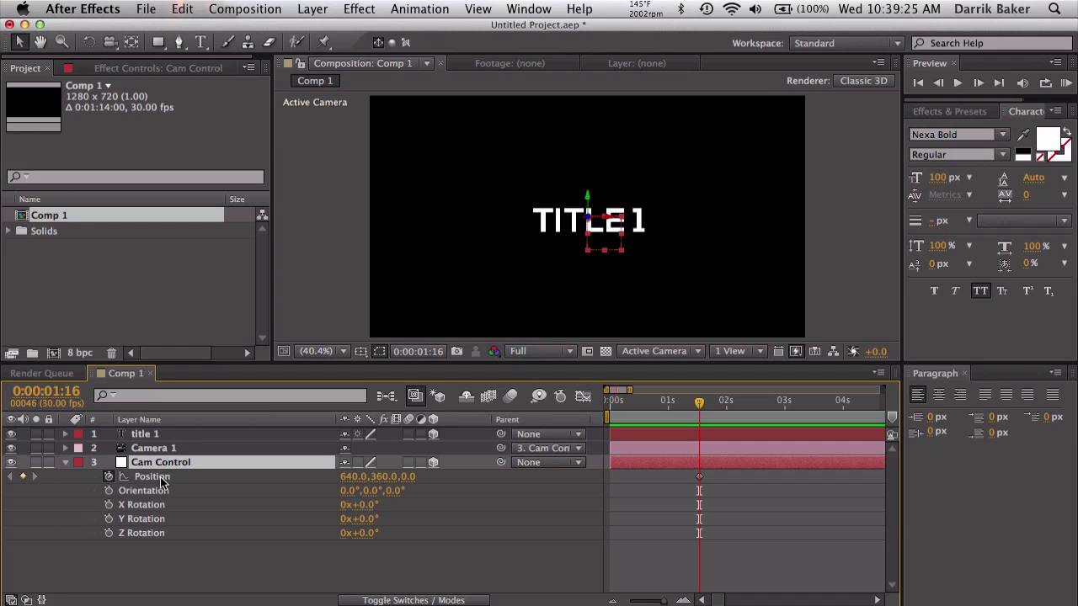
click(109, 533)
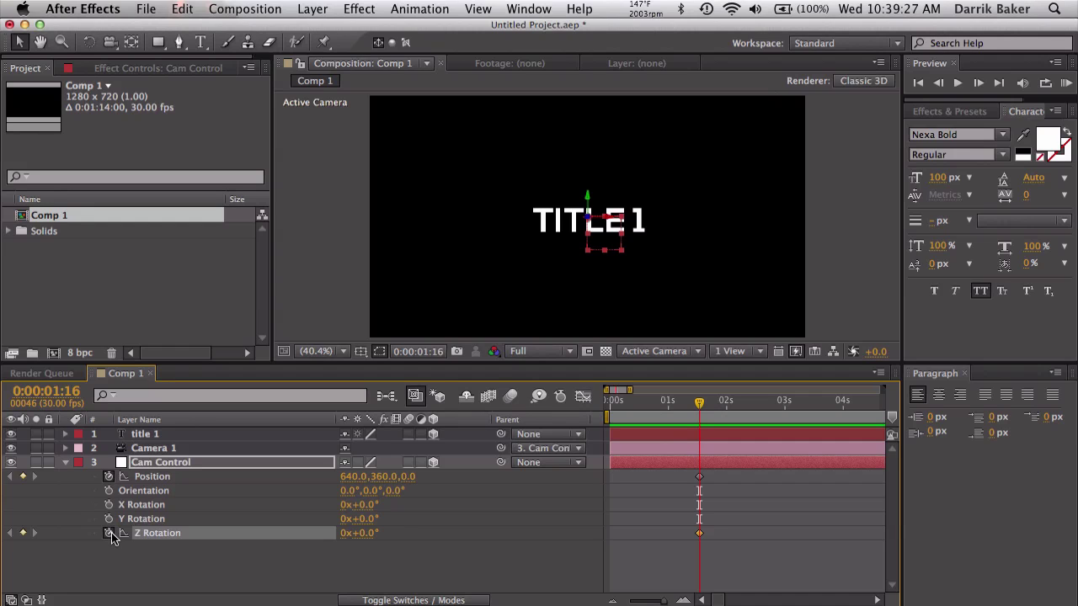
At 0s, push Cam Control back to Position Z -5524 and rotate it to -311°.
drag(699, 403, 598, 402)
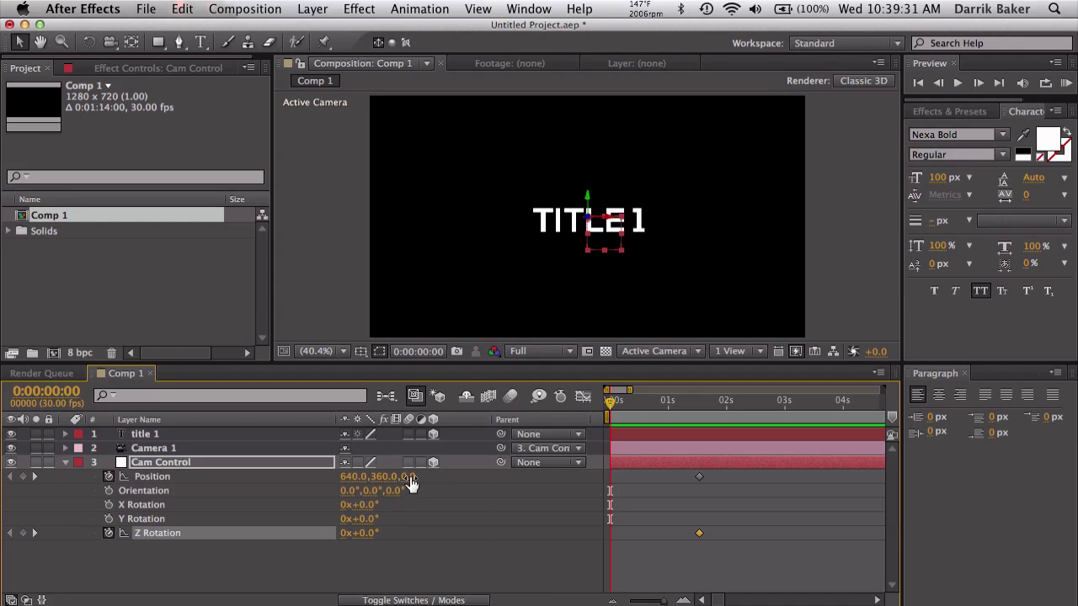
drag(410, 482, 88, 505)
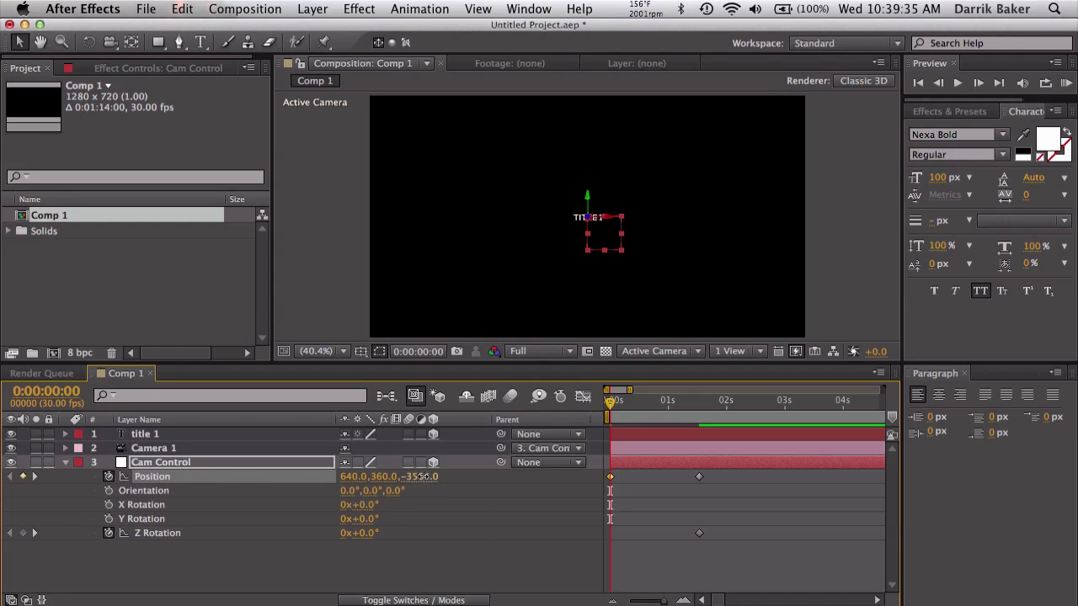
drag(421, 477, 275, 486)
drag(374, 541, 59, 492)
Hide the Cam Control null, check the fly-in, and select the Inertial Bounce expression in TextEdit.
click(6, 466)
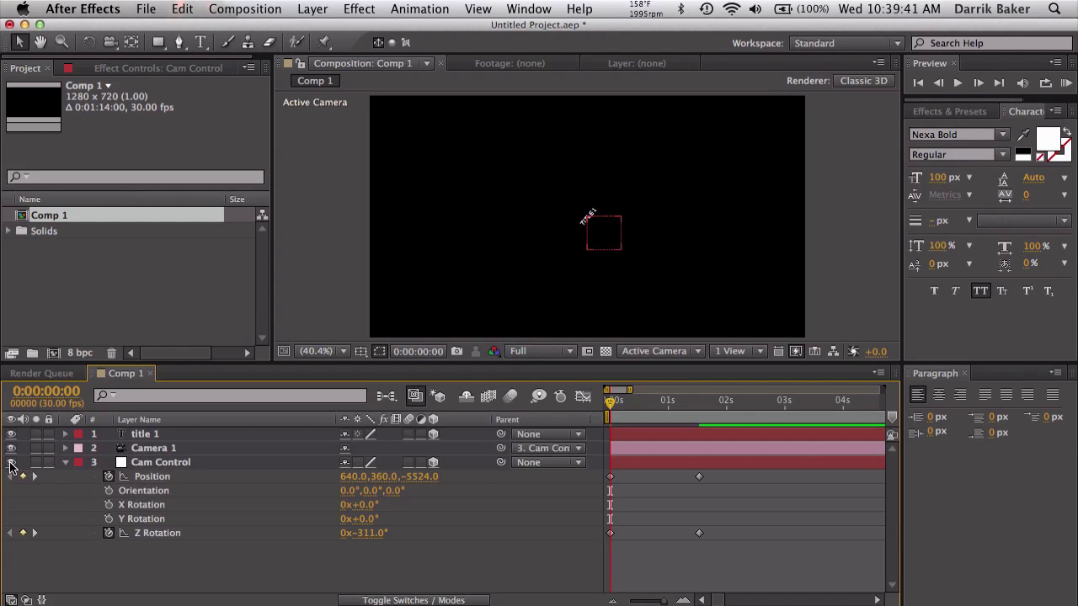
click(10, 463)
drag(612, 404, 755, 408)
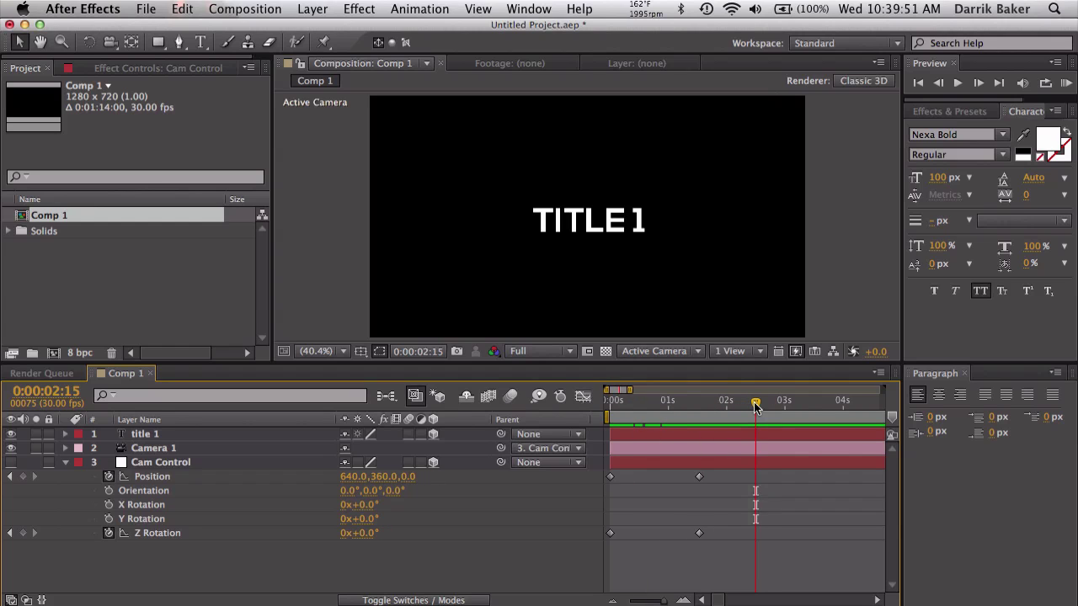
key(minus)
key(minus)
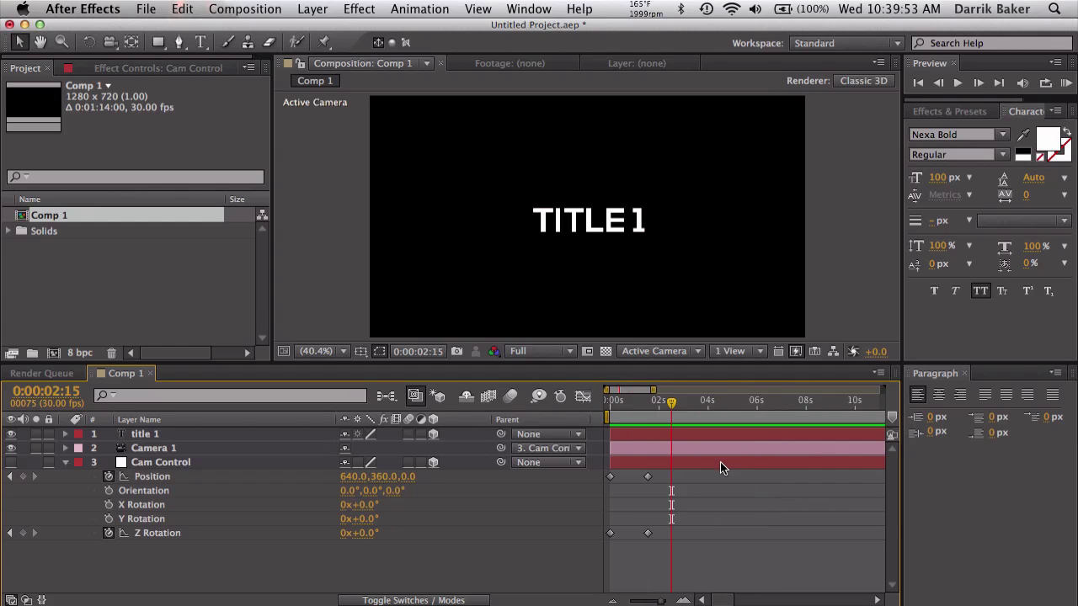
key(ctrl+Right)
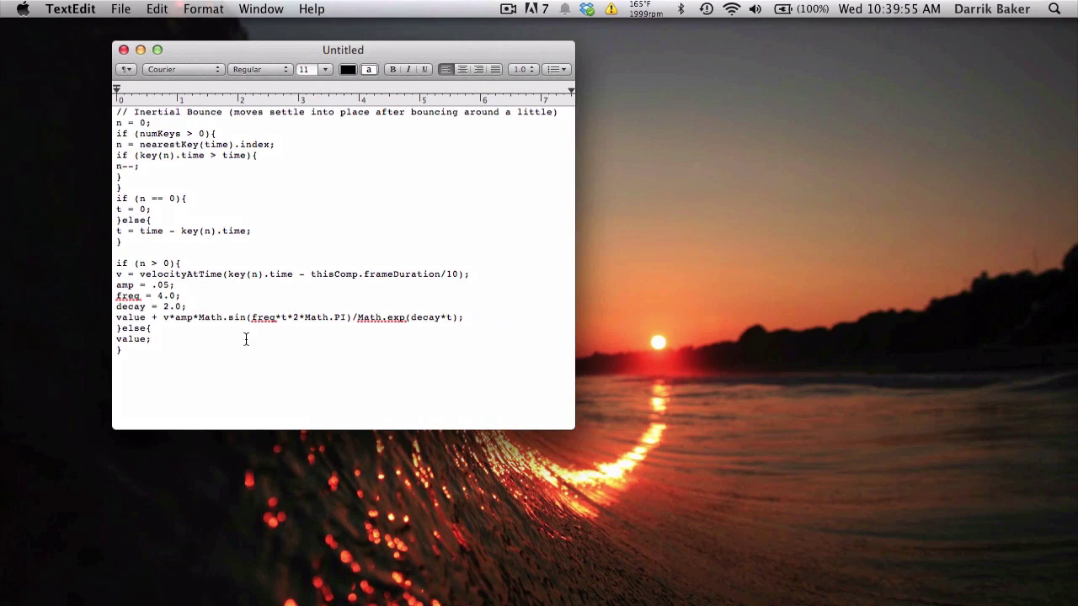
key(super+a)
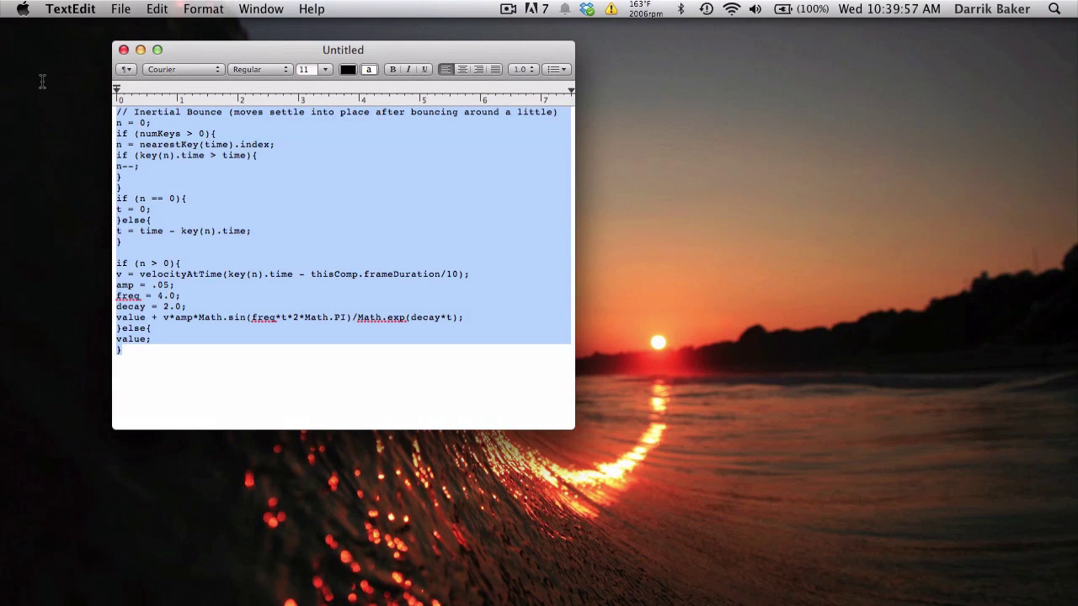
Paste the Inertial Bounce expression onto Cam Control's Position and scrub to check the bounce.
key(ctrl+Left)
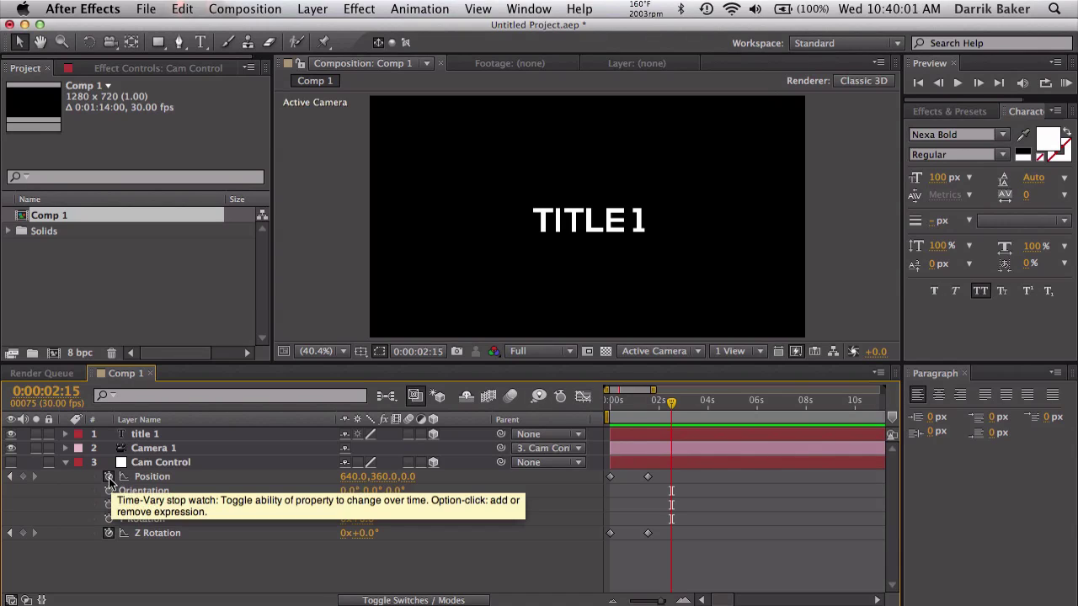
alt+click(109, 477)
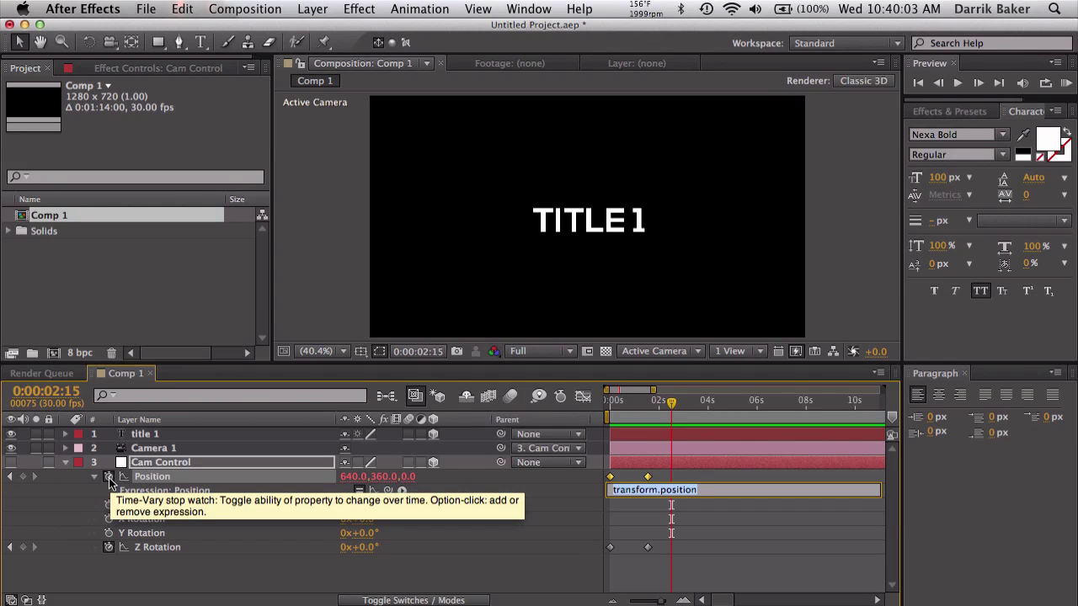
key(super+v)
click(651, 500)
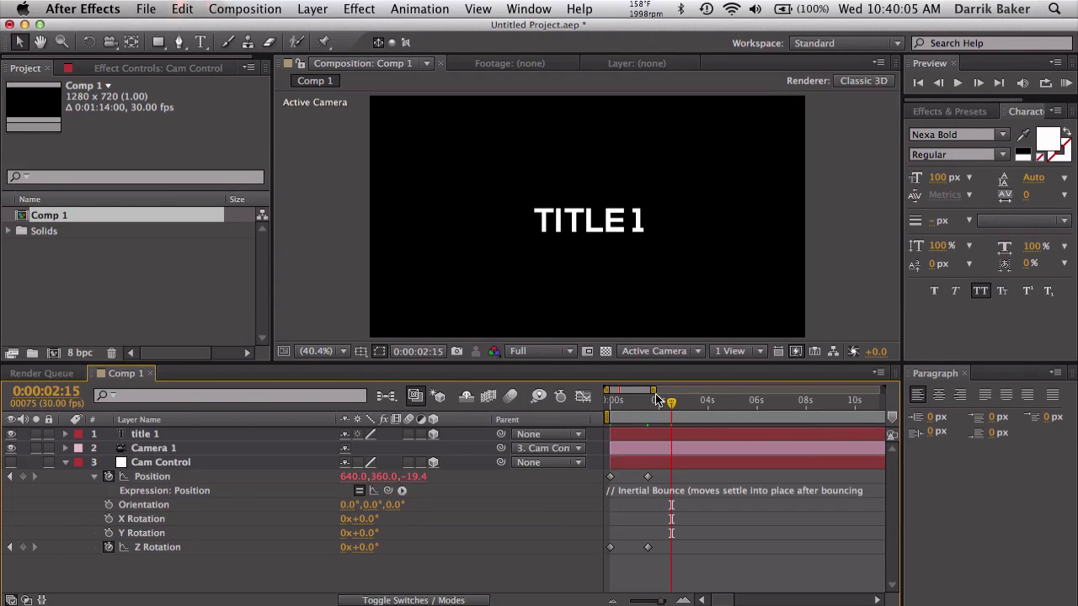
mouse_move(658, 399)
mouse_down()
mouse_move(623, 400)
mouse_move(703, 410)
mouse_move(632, 410)
mouse_move(668, 409)
mouse_up()
key(ctrl+Right)
click(395, 319)
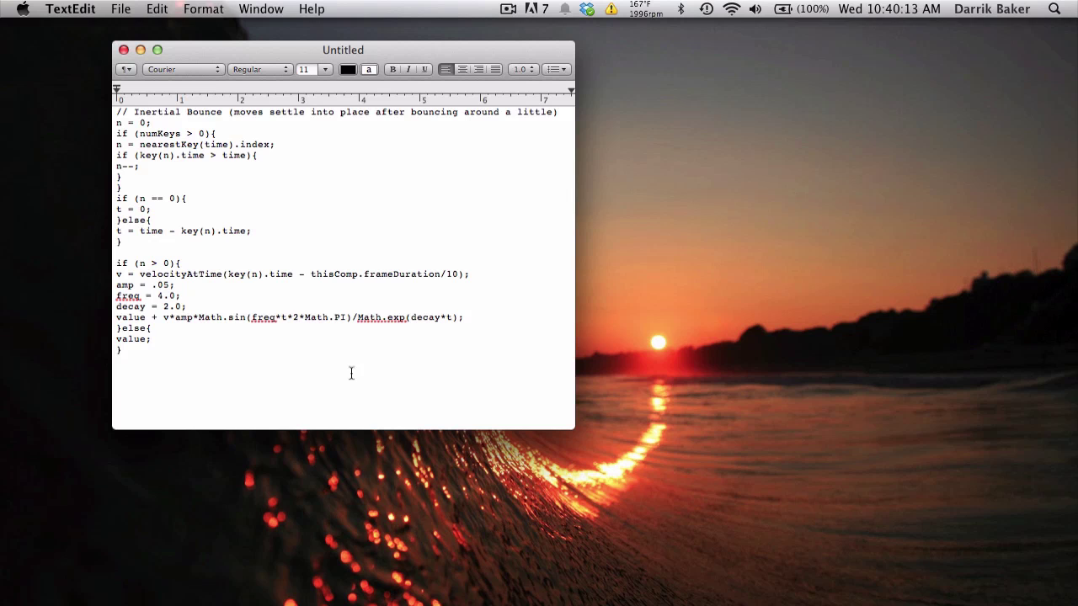
key(ctrl+Left)
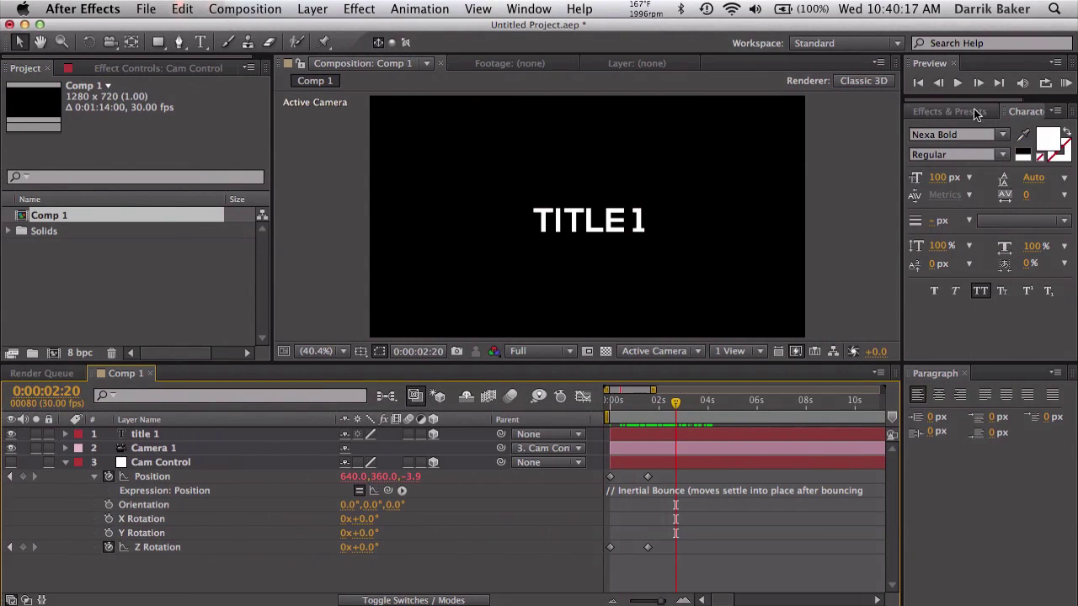
Search 'bouncee' in Effects & Presets and apply BounceExpression to Cam Control.
click(974, 112)
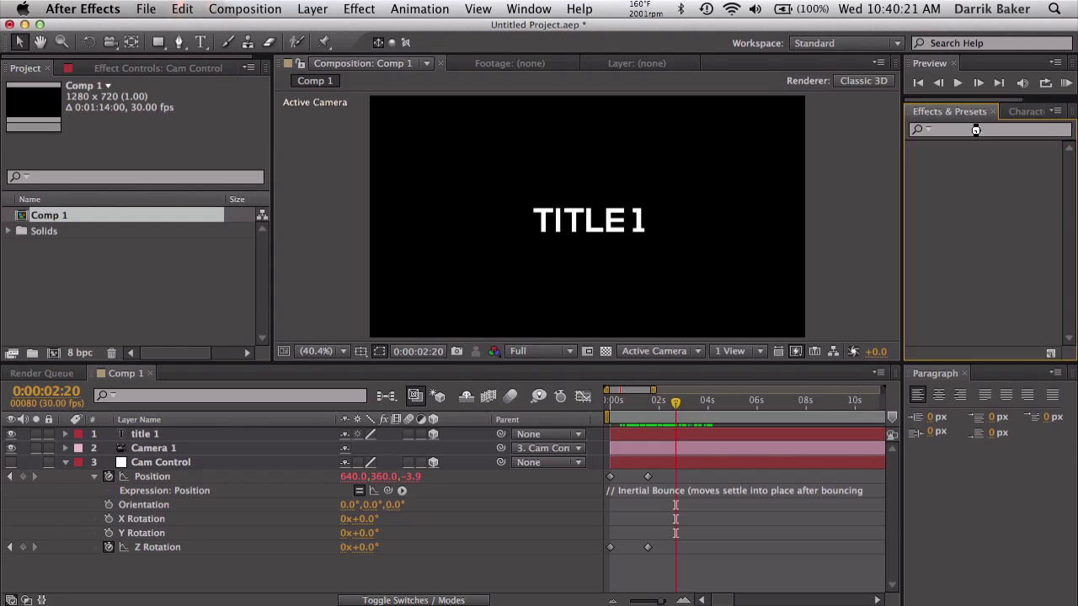
click(981, 128)
text(bouncee)
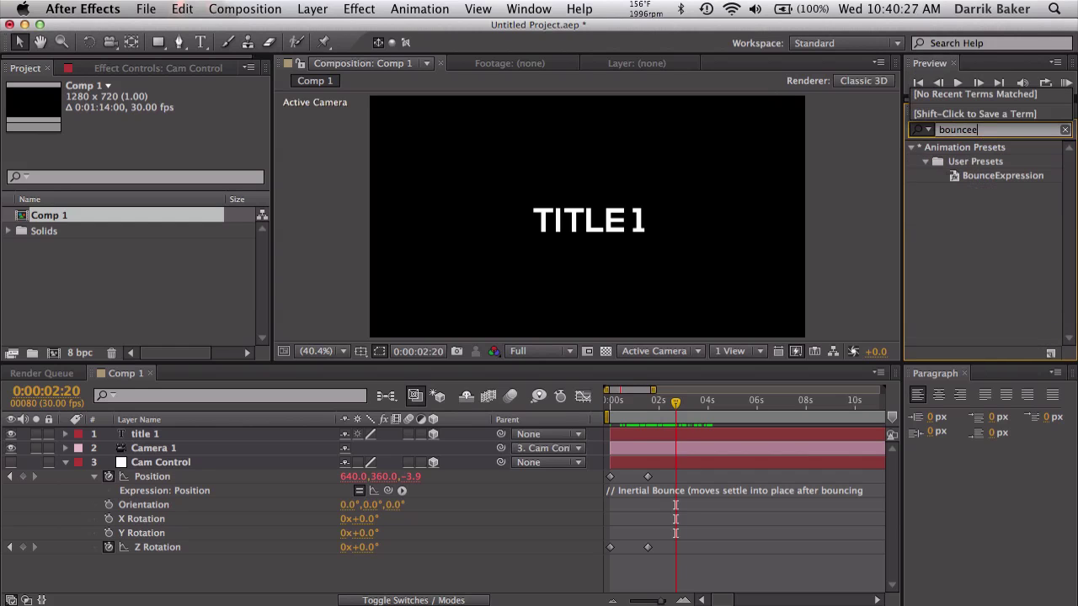
drag(997, 176, 659, 462)
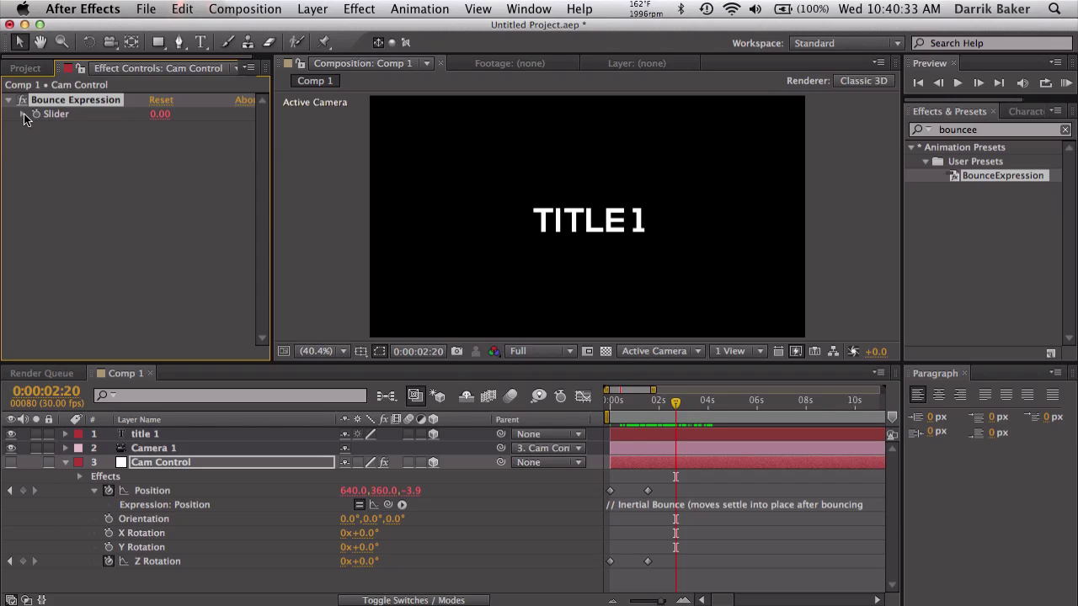
Delete Cam Control's old Position expression and inspect the Slider expression's code.
click(265, 461)
key(u)
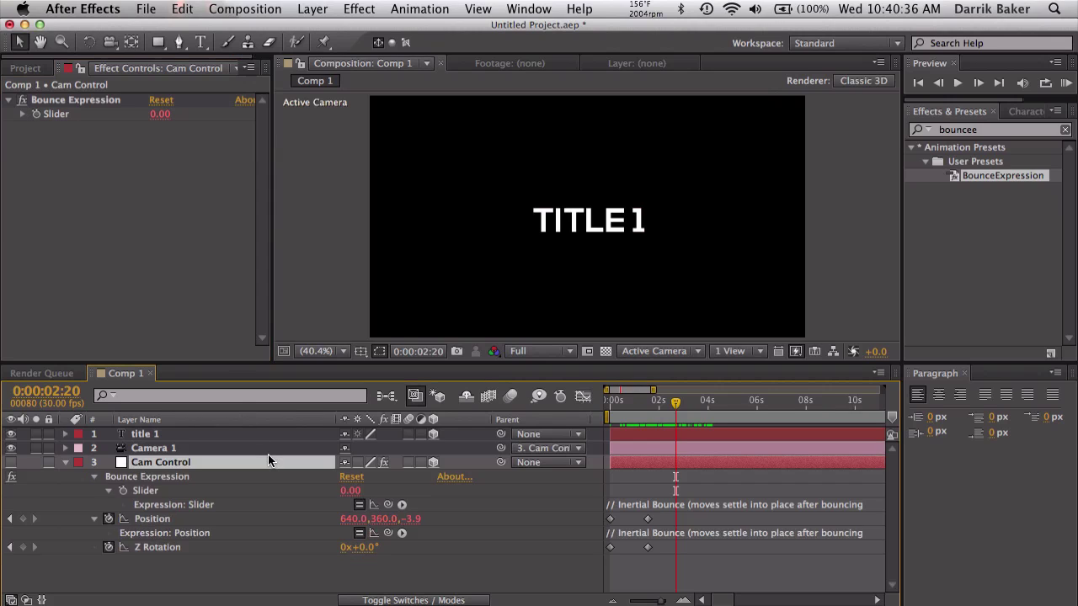
click(186, 476)
click(731, 533)
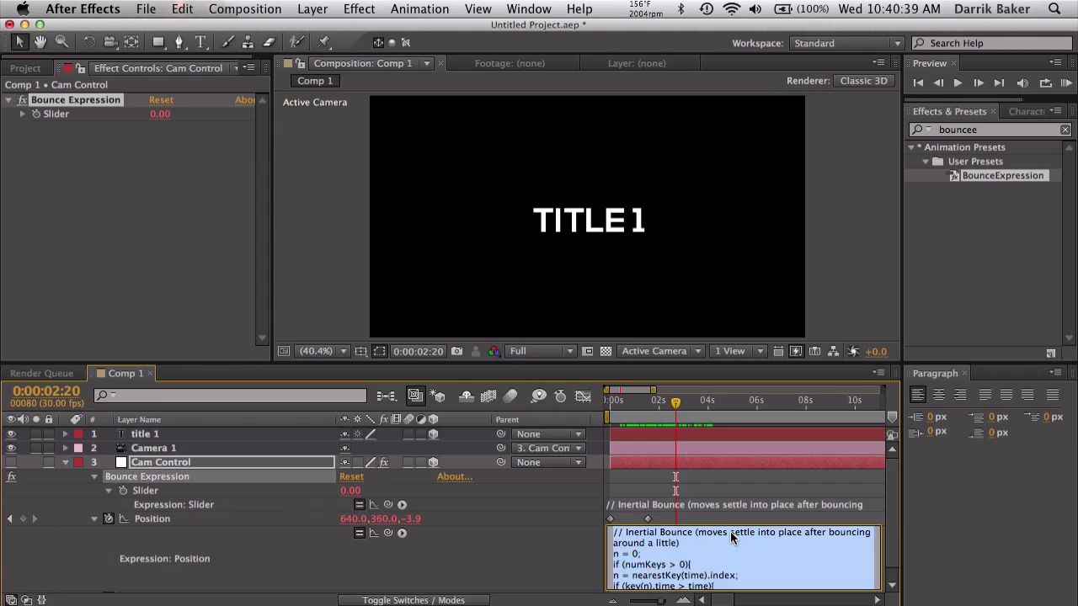
key(BackSpace)
click(703, 474)
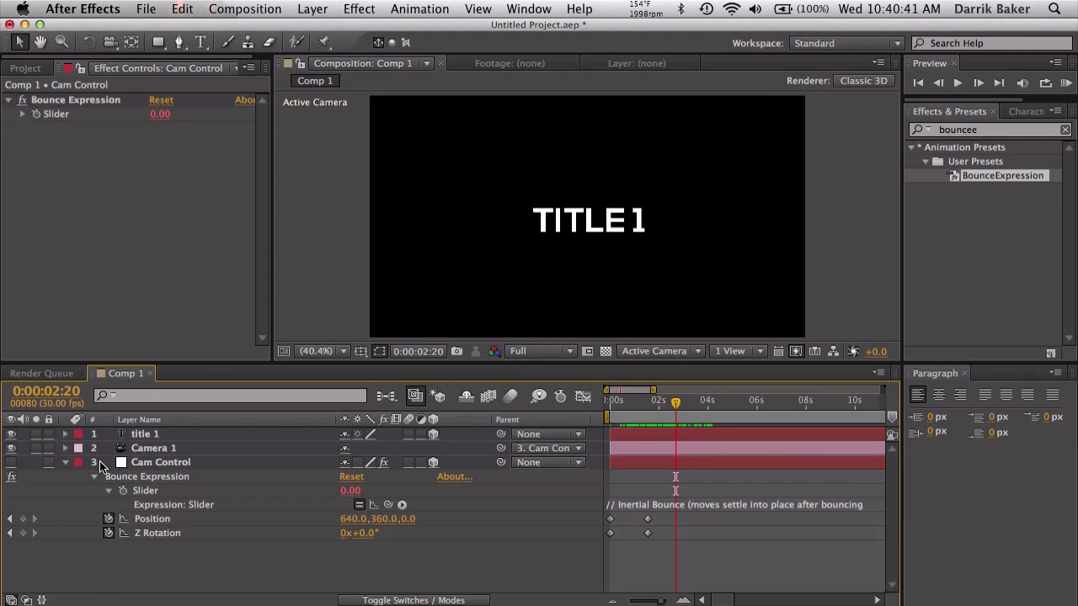
click(736, 503)
key(cmd+c)
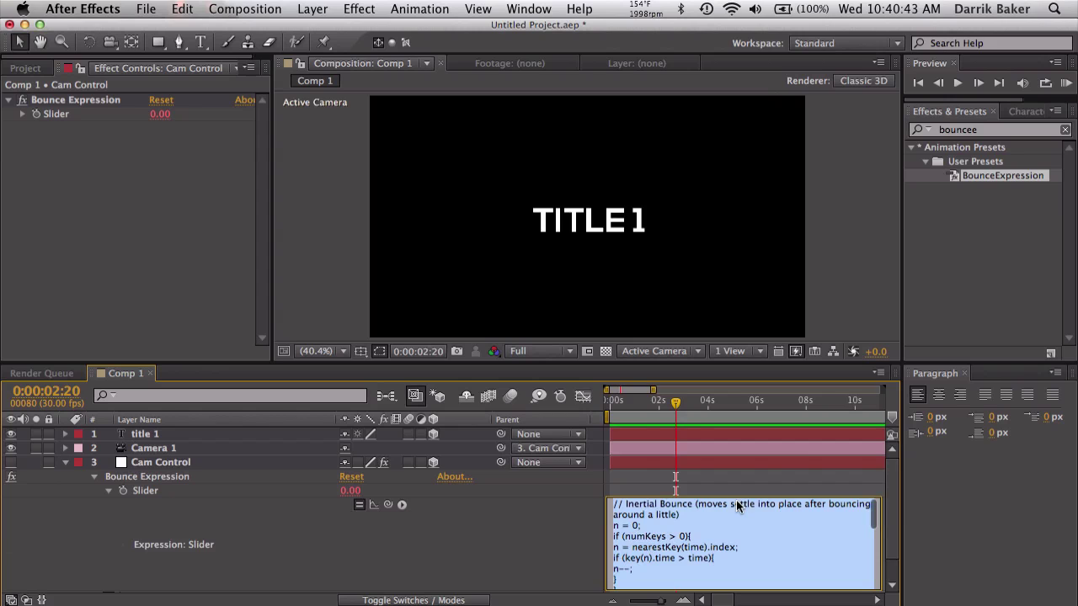
click(718, 480)
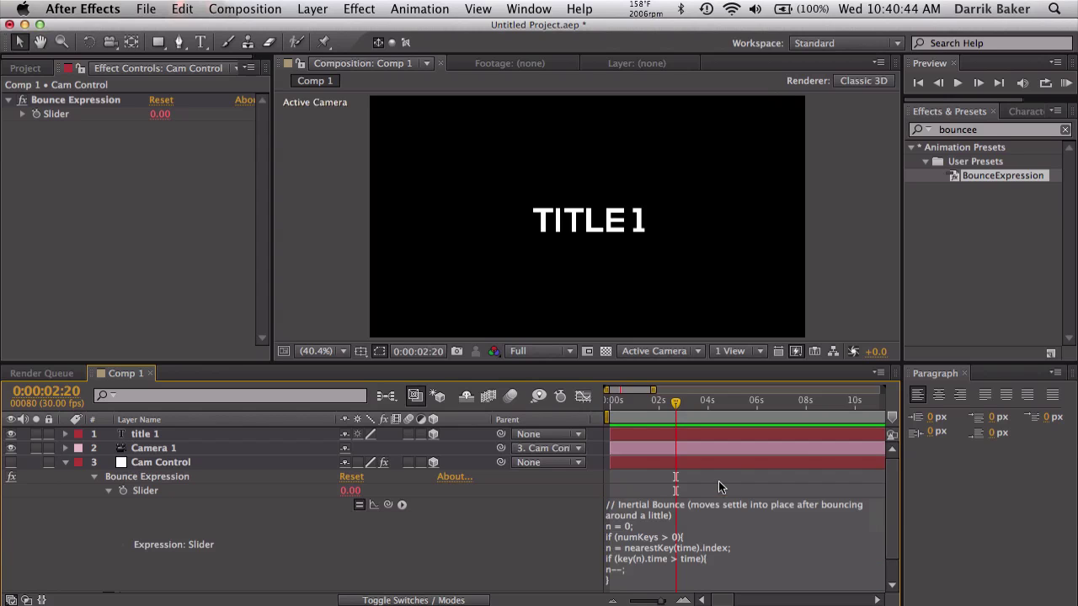
click(108, 490)
Paste the Inertial Bounce expression into Position and Z Rotation, then delete the Bounce Expression effect.
alt+click(109, 505)
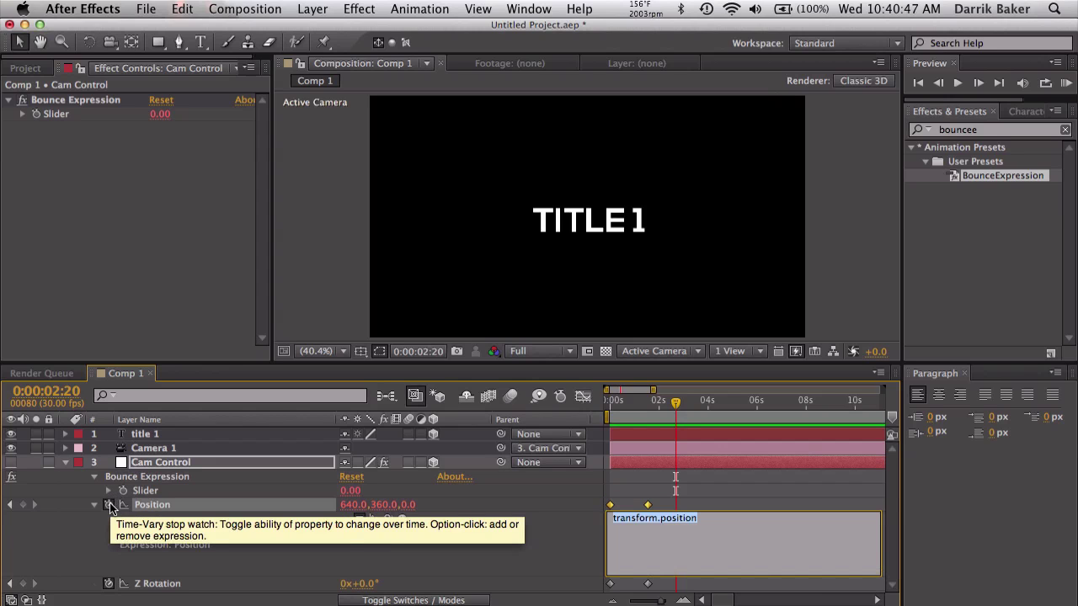
key(cmd+v)
click(272, 500)
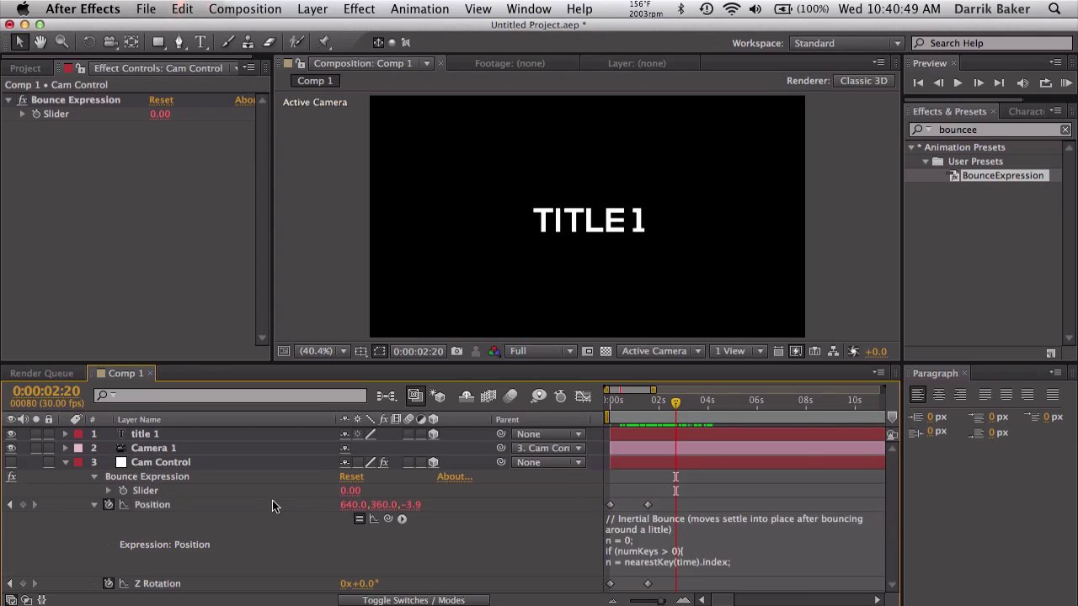
alt+click(107, 584)
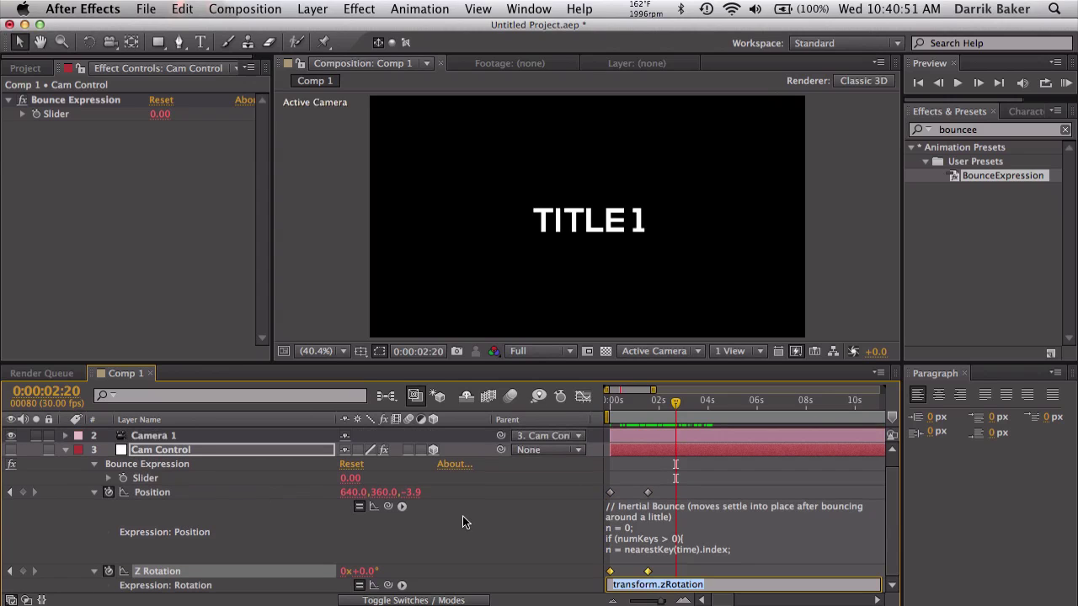
key(cmd+v)
click(463, 465)
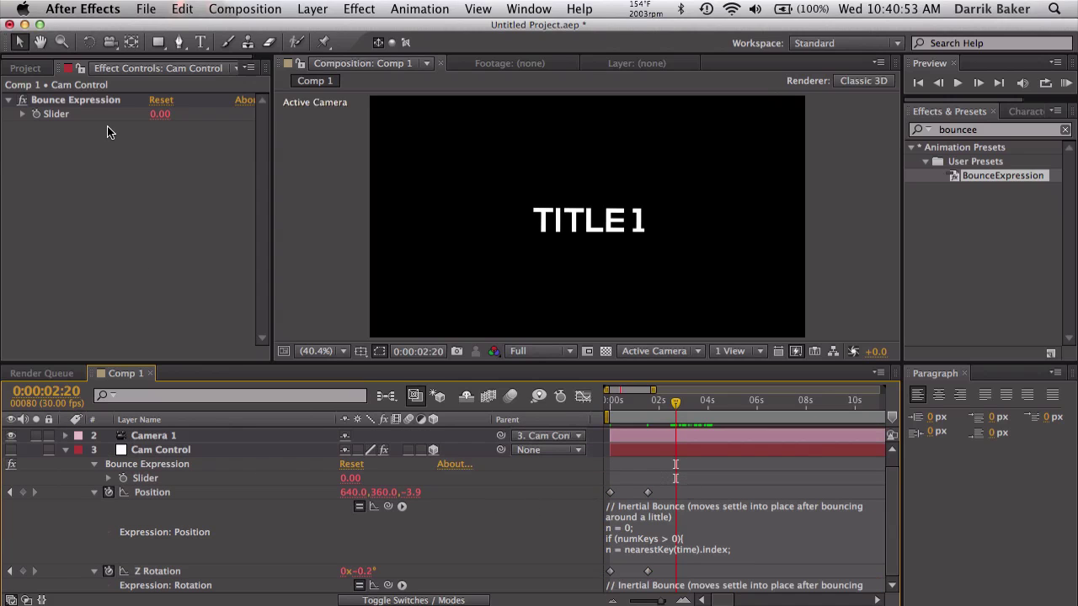
click(86, 100)
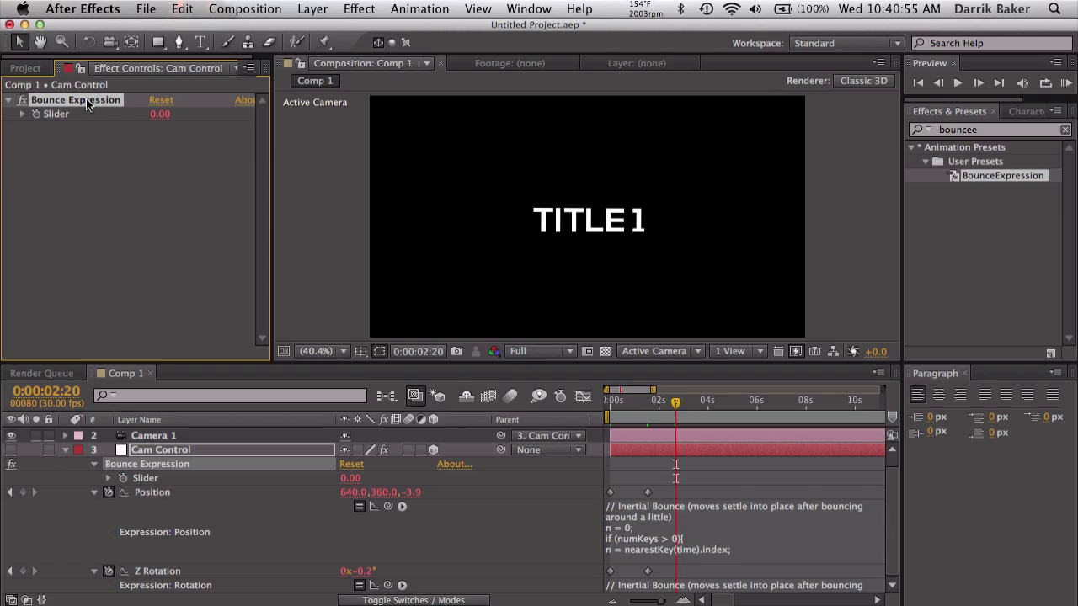
key(Delete)
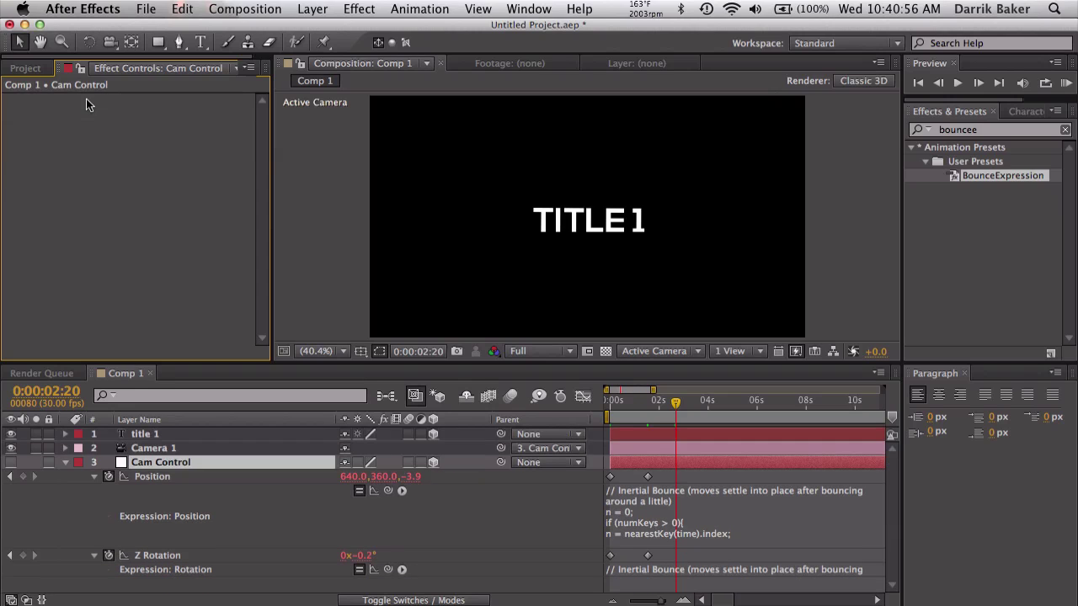
Preview the bouncing fly-in from just under 1s, then park the time just past 3s.
click(630, 405)
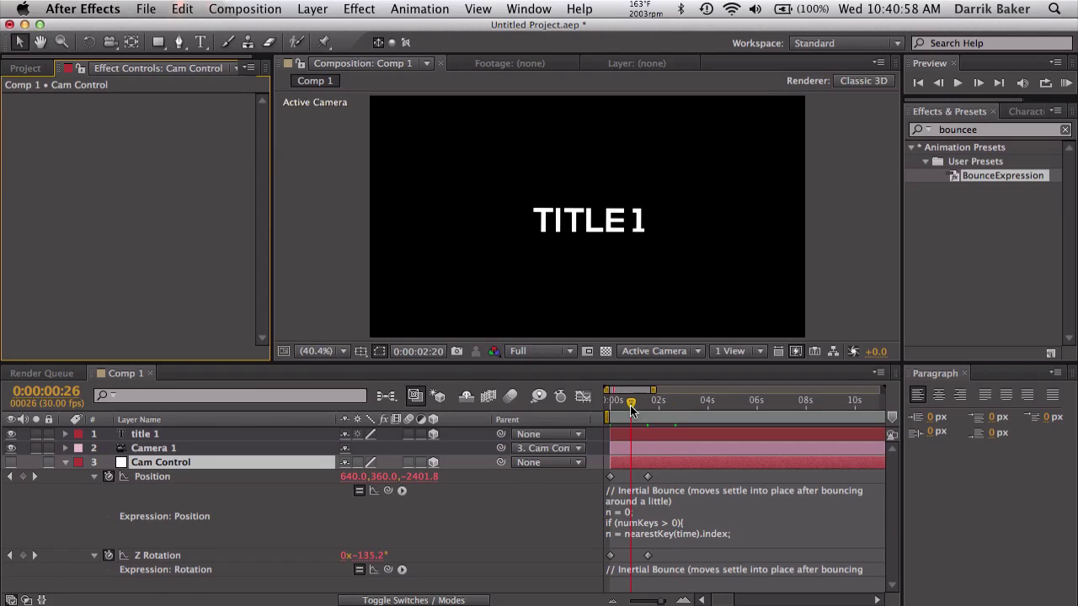
click(1066, 81)
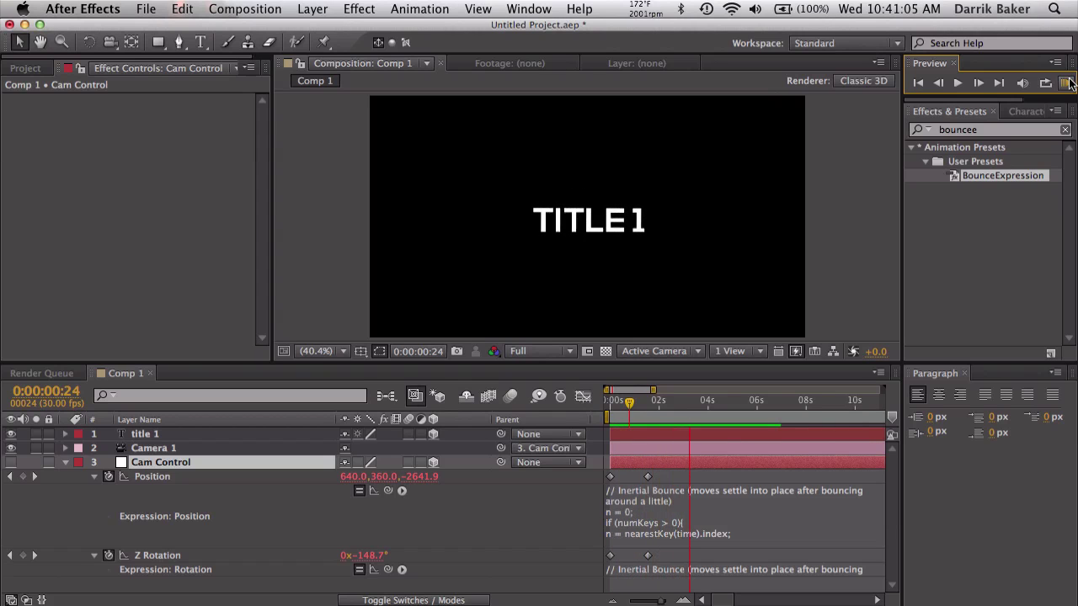
click(634, 402)
drag(633, 402, 692, 397)
Change the Position expression's amp from .05 to .5 and preview the stronger bounce.
click(692, 513)
scroll(697, 514, down, 4)
scroll(697, 514, down, 3)
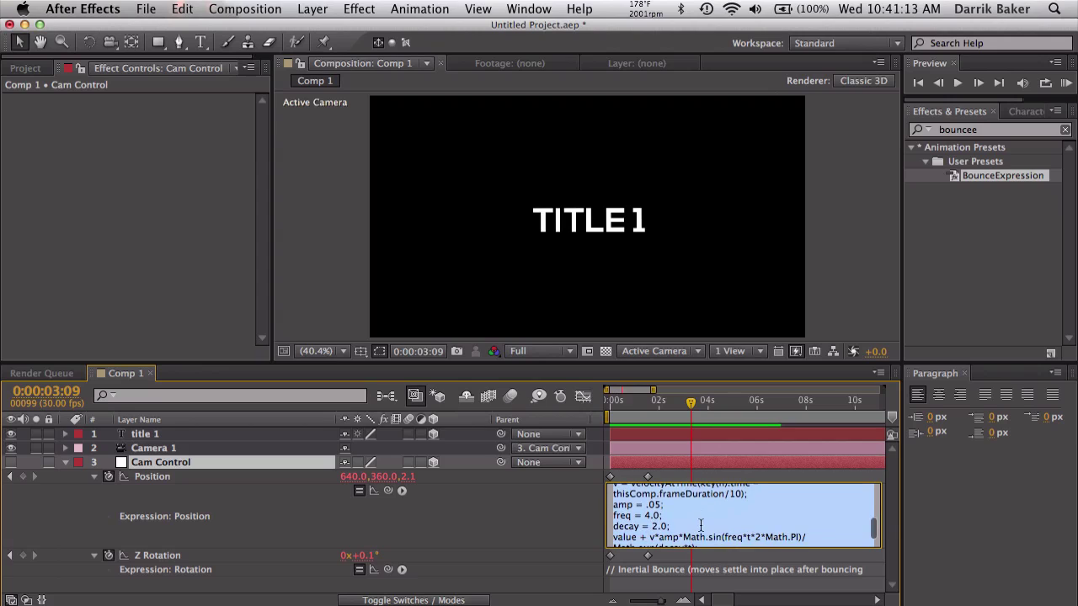
click(699, 526)
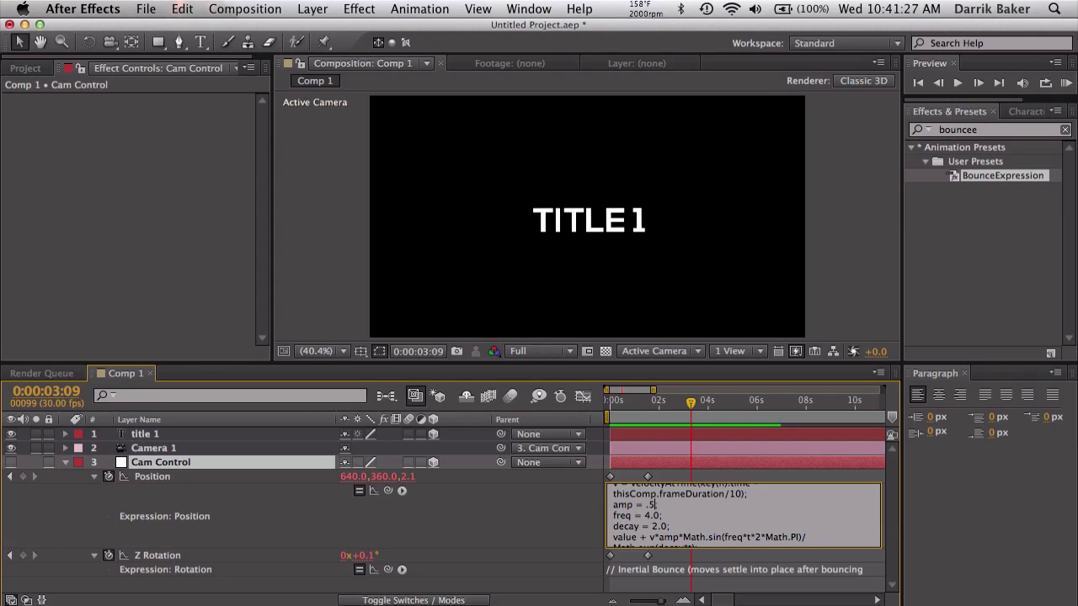
click(733, 478)
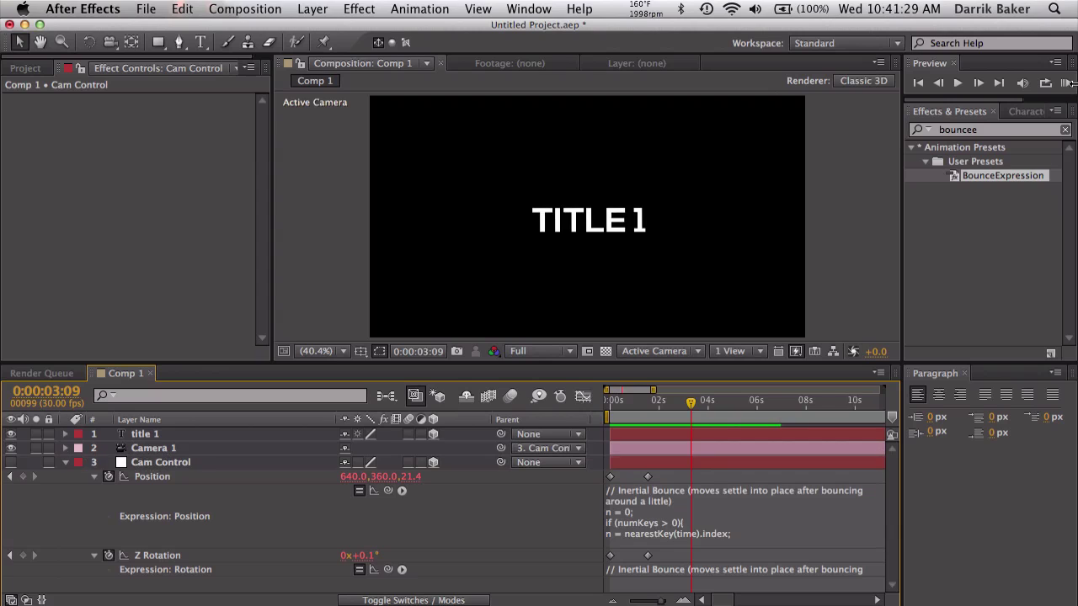
click(1066, 82)
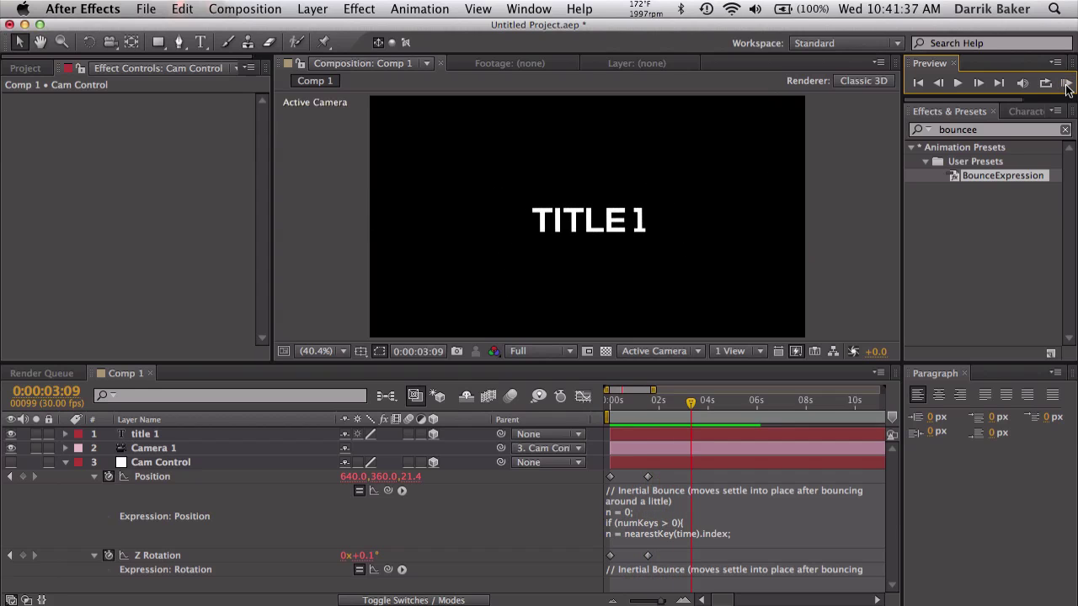
Set the Position expression to amp .05 and freq 14.0, then preview the faster bounce.
click(710, 500)
scroll(688, 517, down, 10)
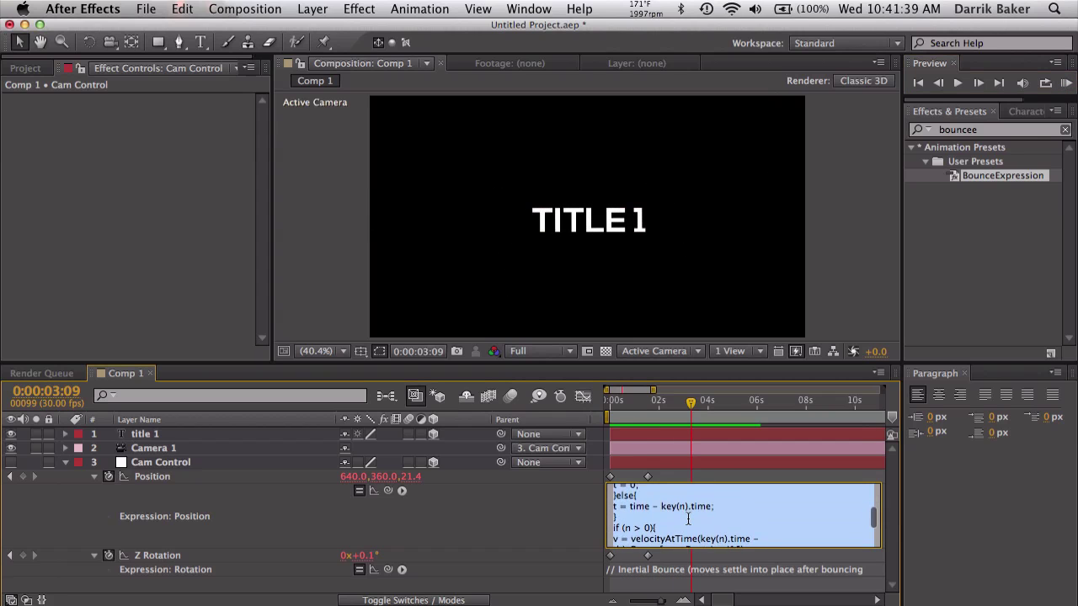
scroll(688, 519, up, 2)
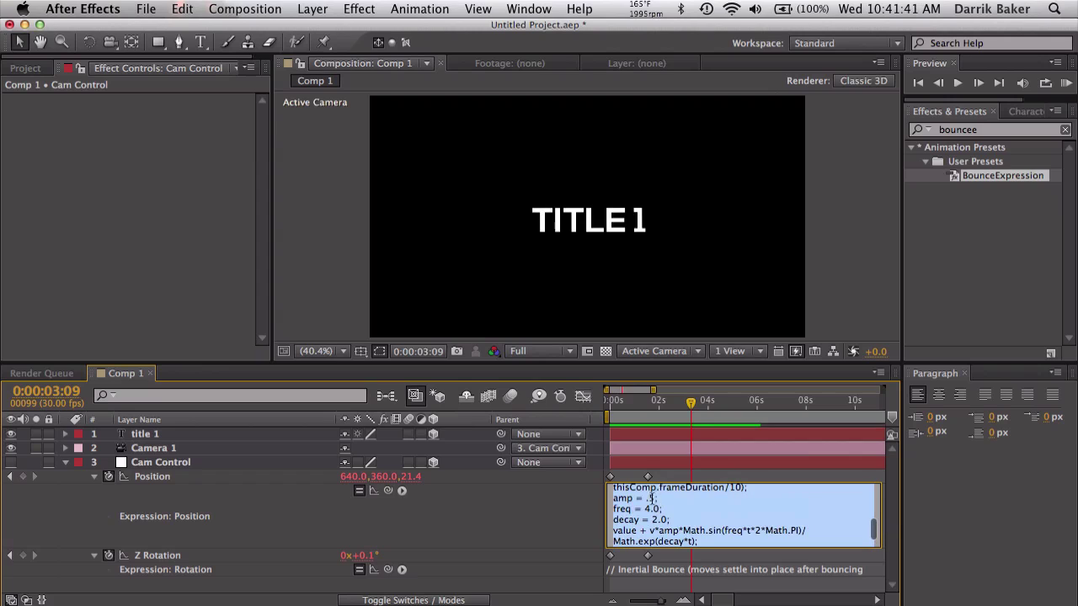
click(652, 498)
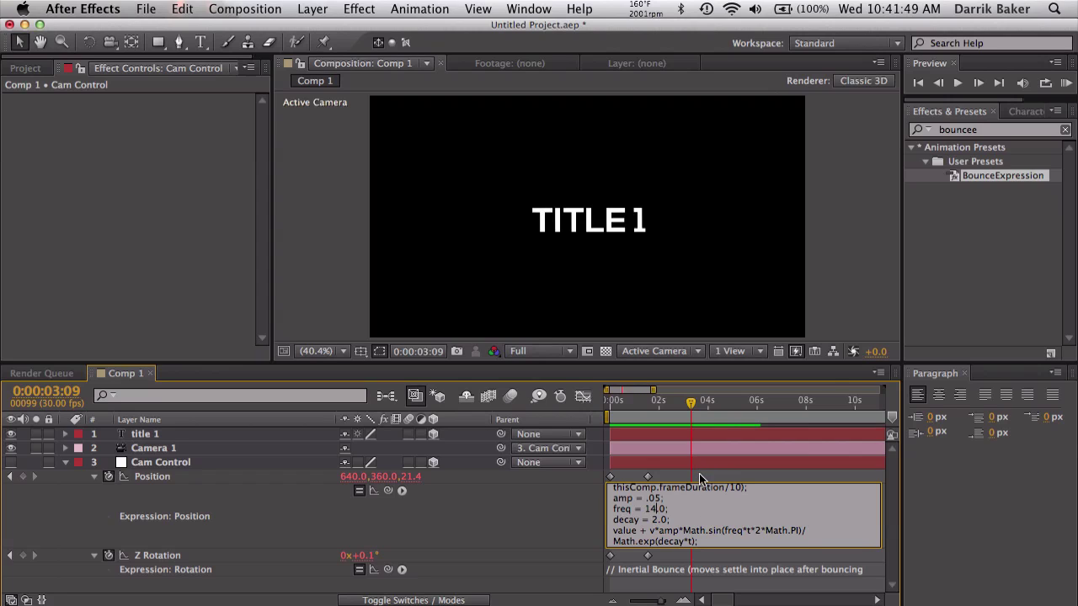
click(699, 473)
click(1065, 84)
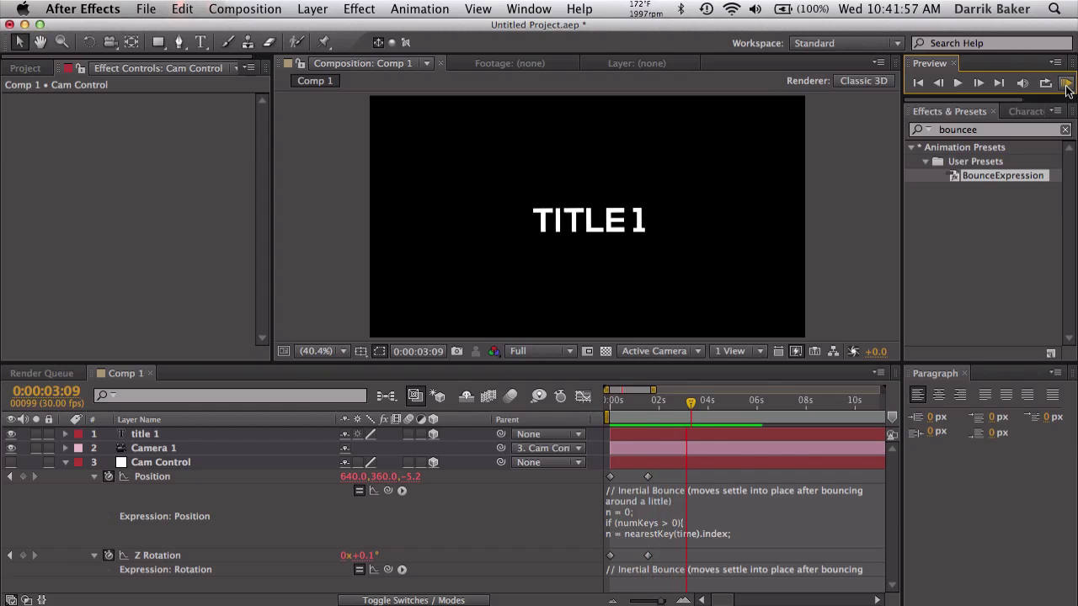
click(691, 510)
scroll(669, 526, down, 10)
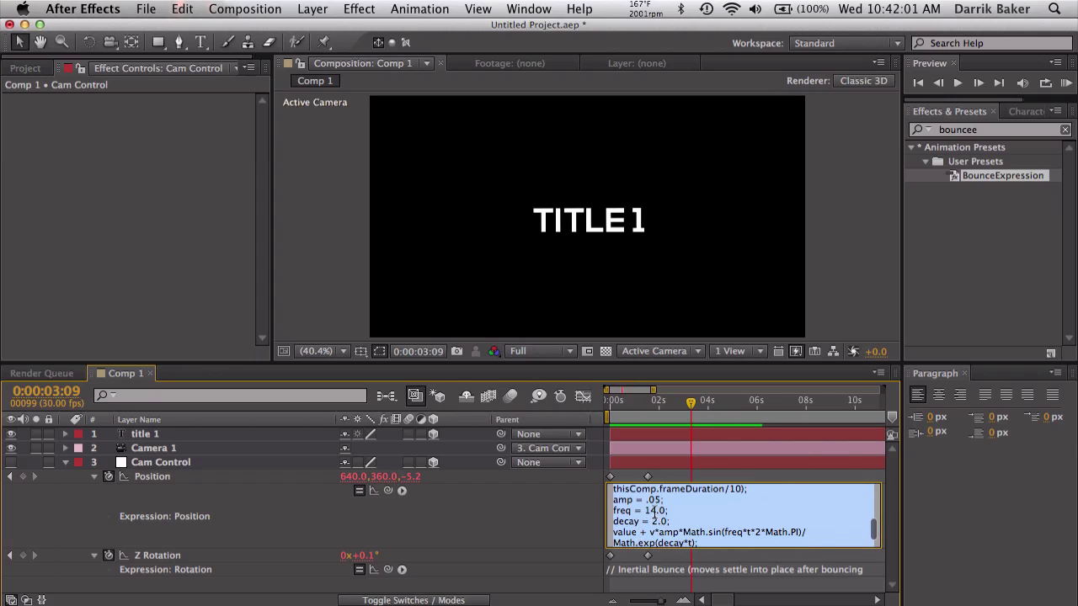
Change the bounce freq from 14.0 to 4.0 and decay to 15, preview, and dismiss the divide-by-zero warning.
click(653, 510)
key(BackSpace)
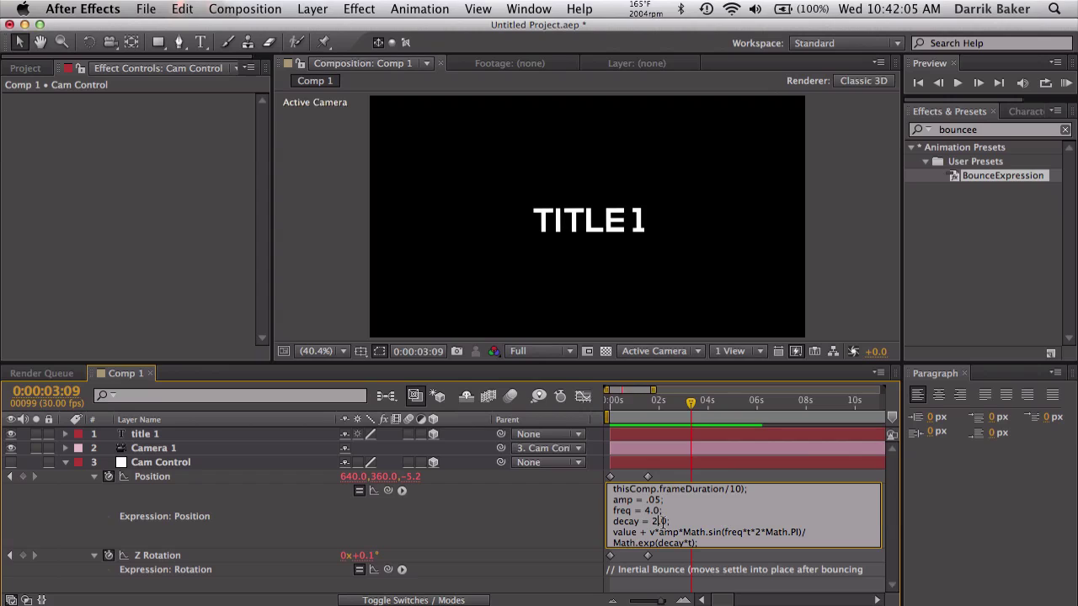
key(BackSpace)
text(15)
click(742, 474)
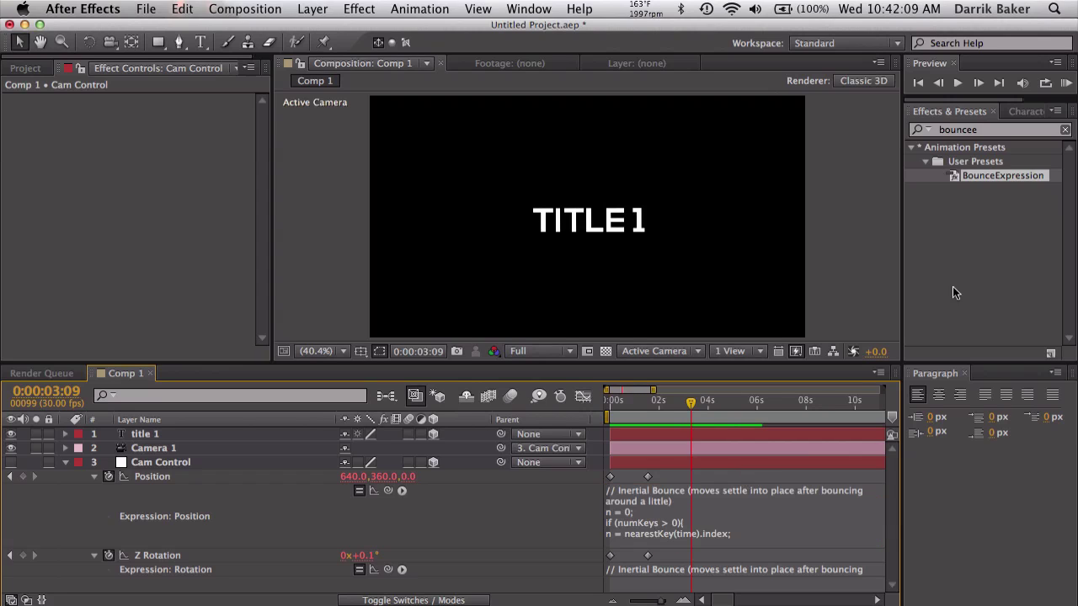
click(1064, 83)
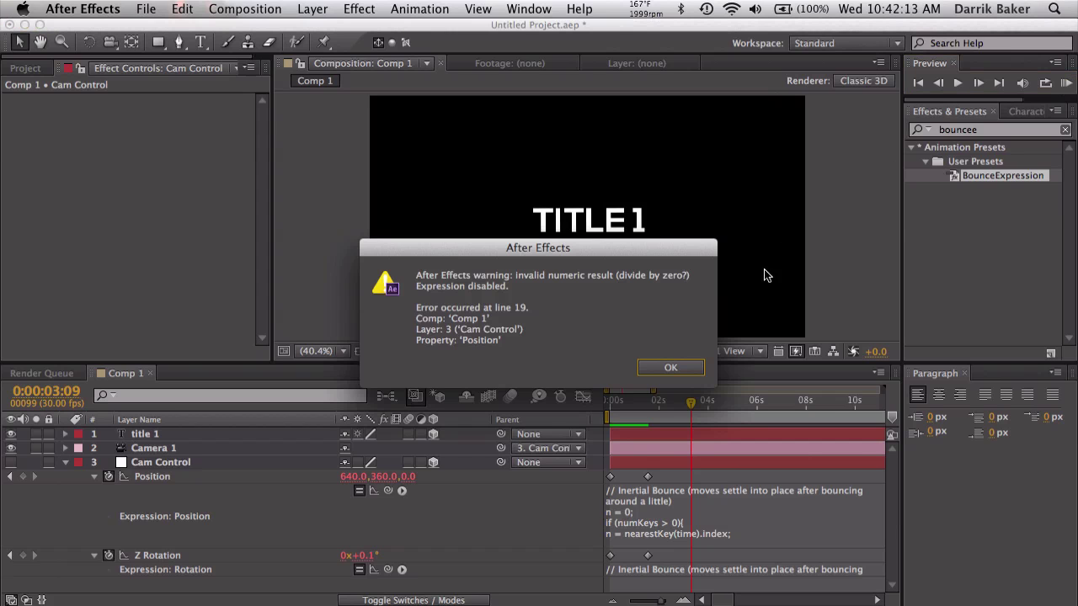
click(671, 368)
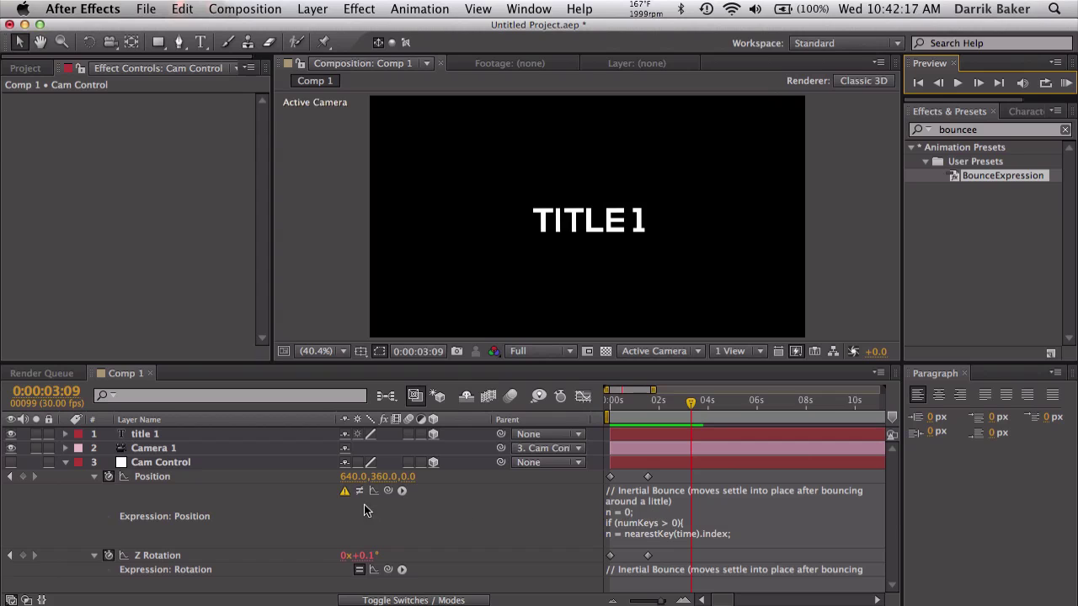
Correct the decay to 15.0 in Cam Control's Position expression and scrub to confirm it works.
click(640, 523)
scroll(637, 524, down, 3)
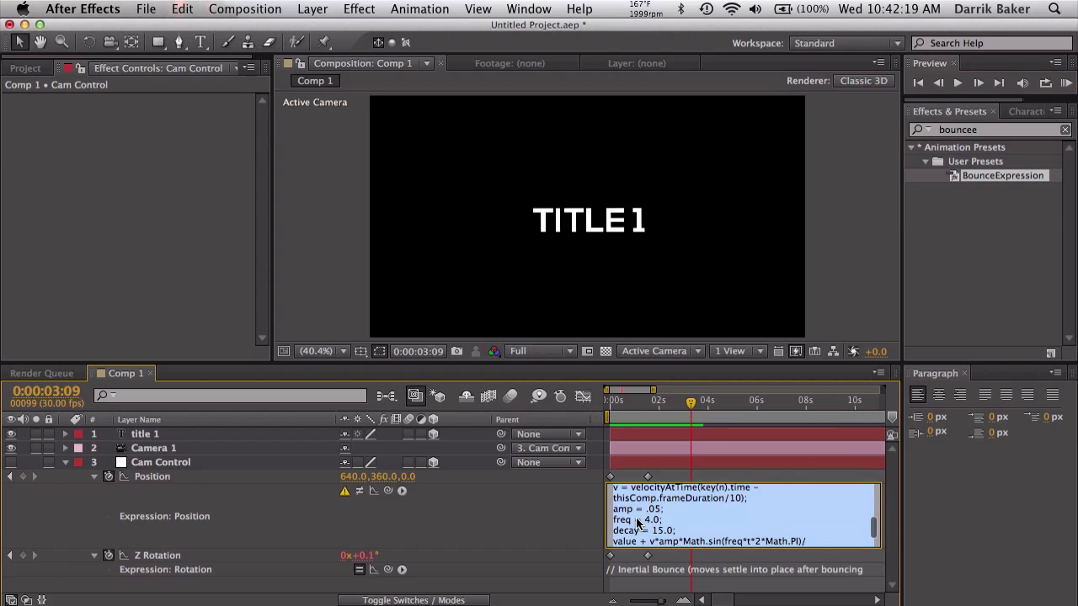
click(664, 531)
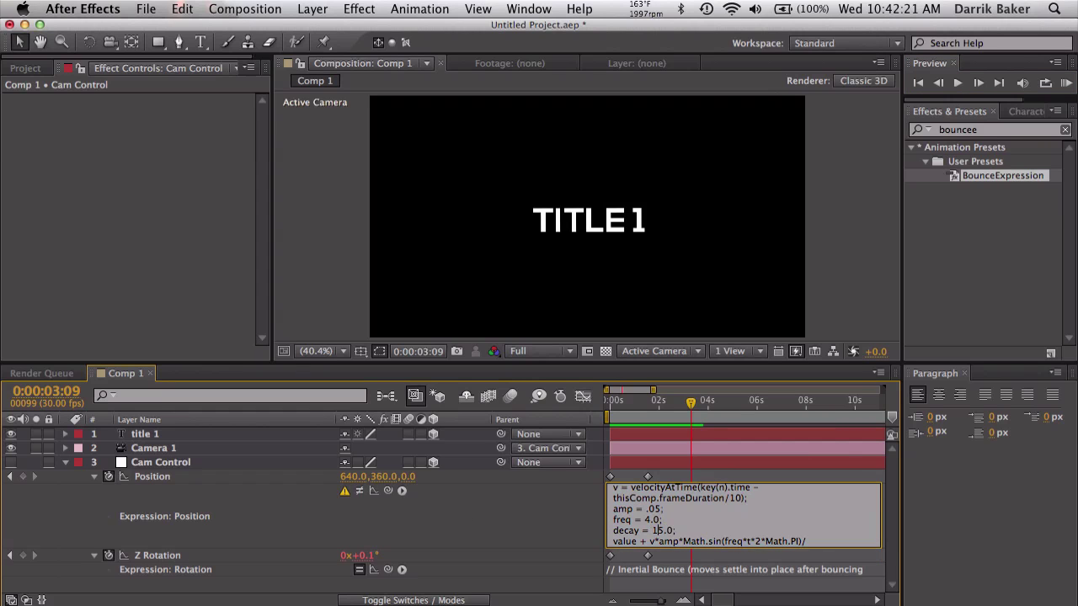
click(670, 476)
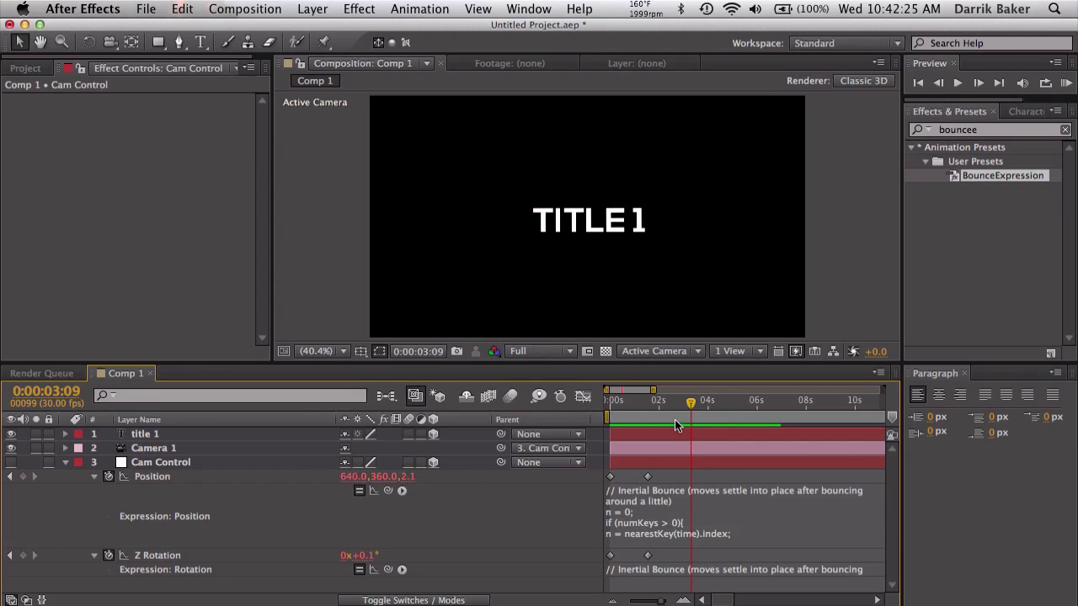
drag(668, 405, 703, 373)
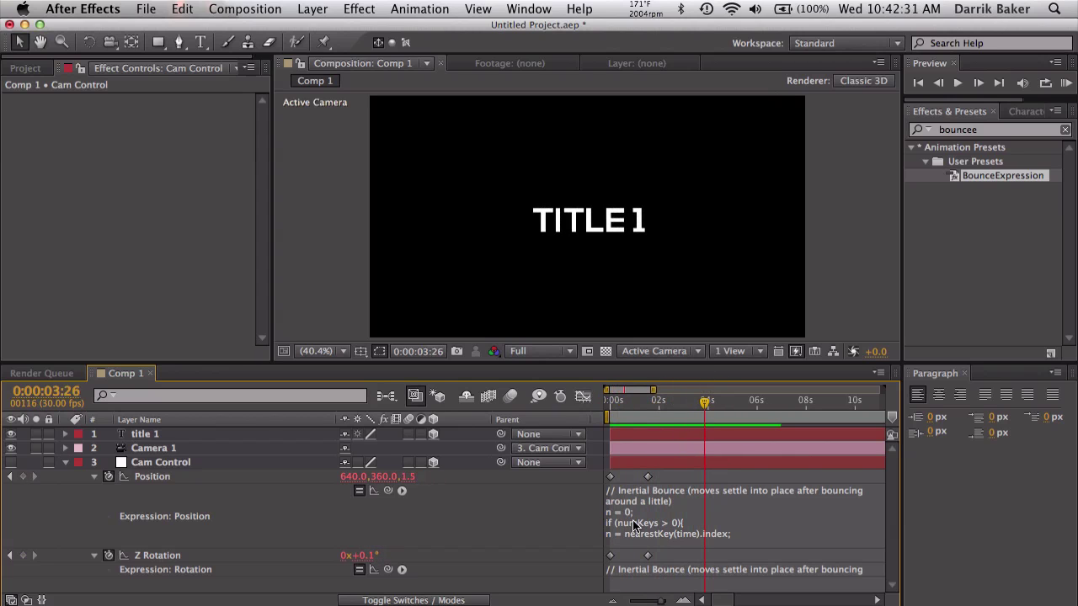
Apply Keyframe Assistant > Easy Ease Out to Cam Control's first Position and Z Rotation keyframes.
drag(627, 562, 605, 463)
right_click(611, 477)
mouse_move(699, 593)
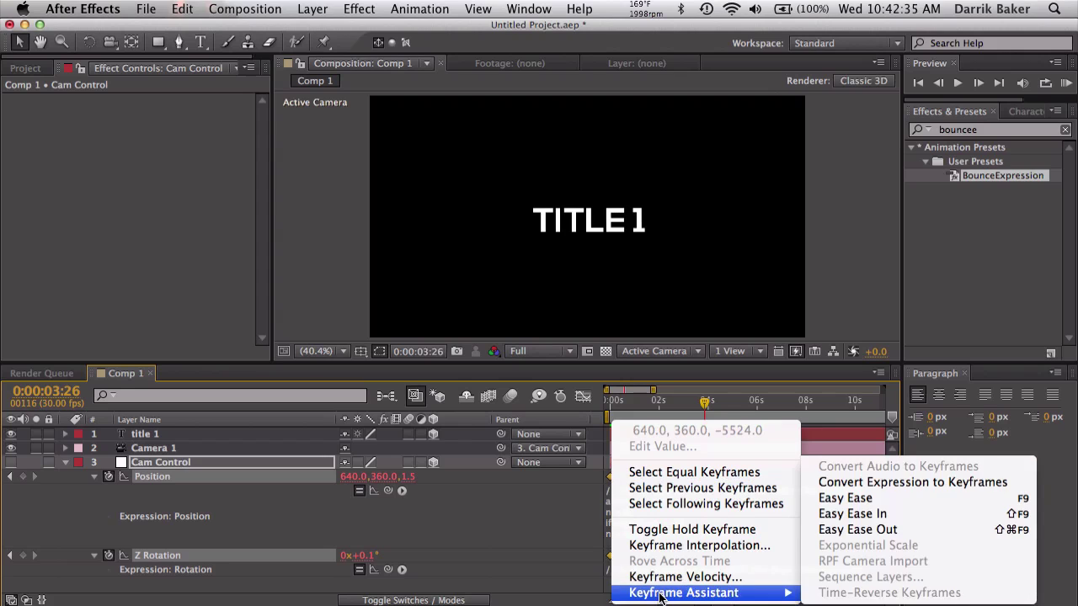
click(875, 529)
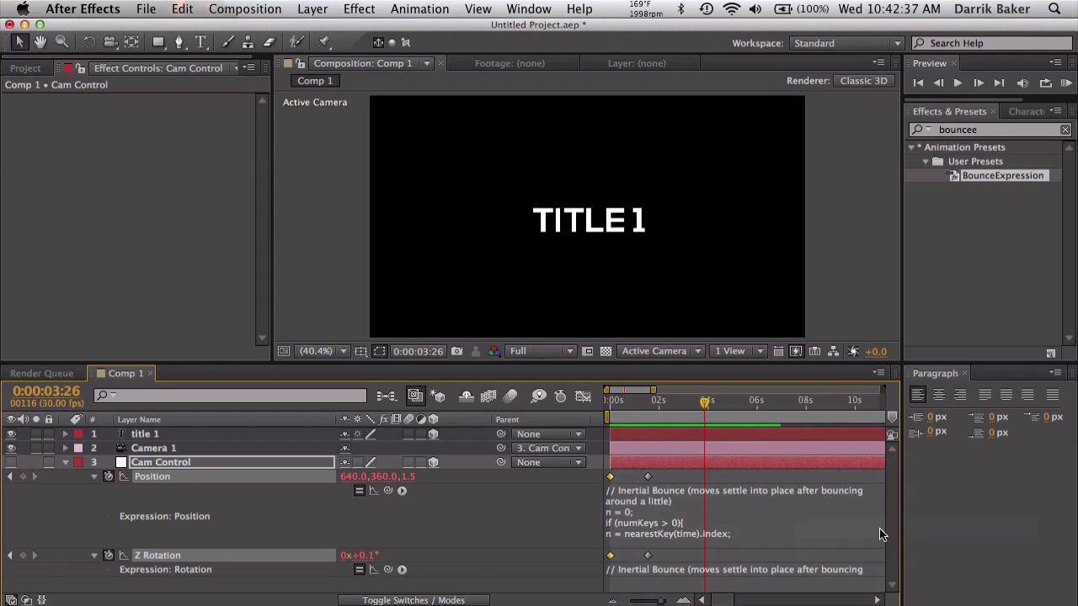
In the Graph Editor, lengthen the ease-out influence on the first Position keyframe and scrub the start.
click(584, 397)
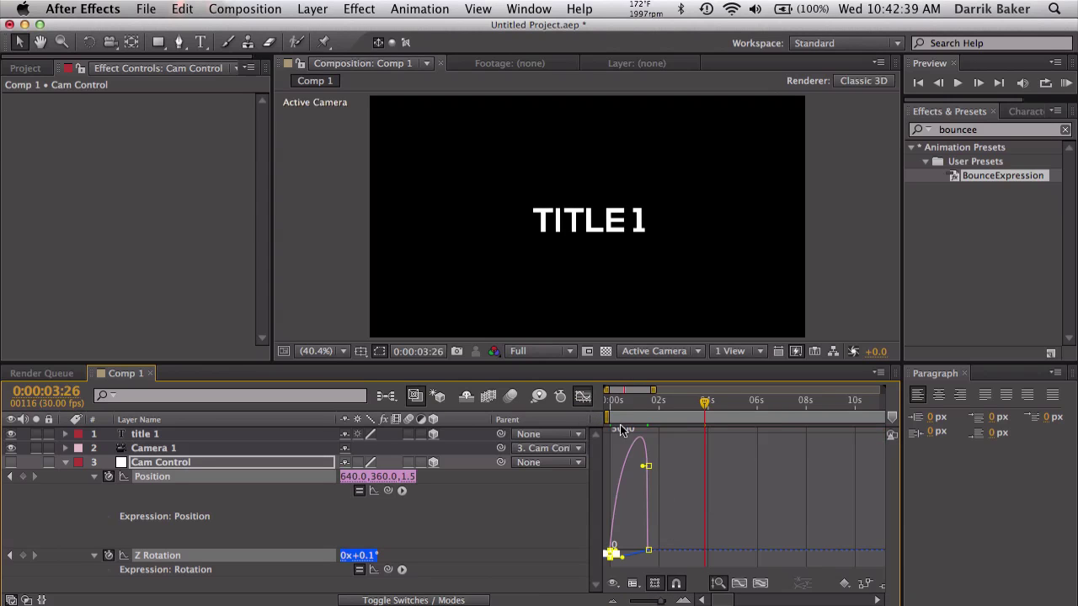
click(460, 510)
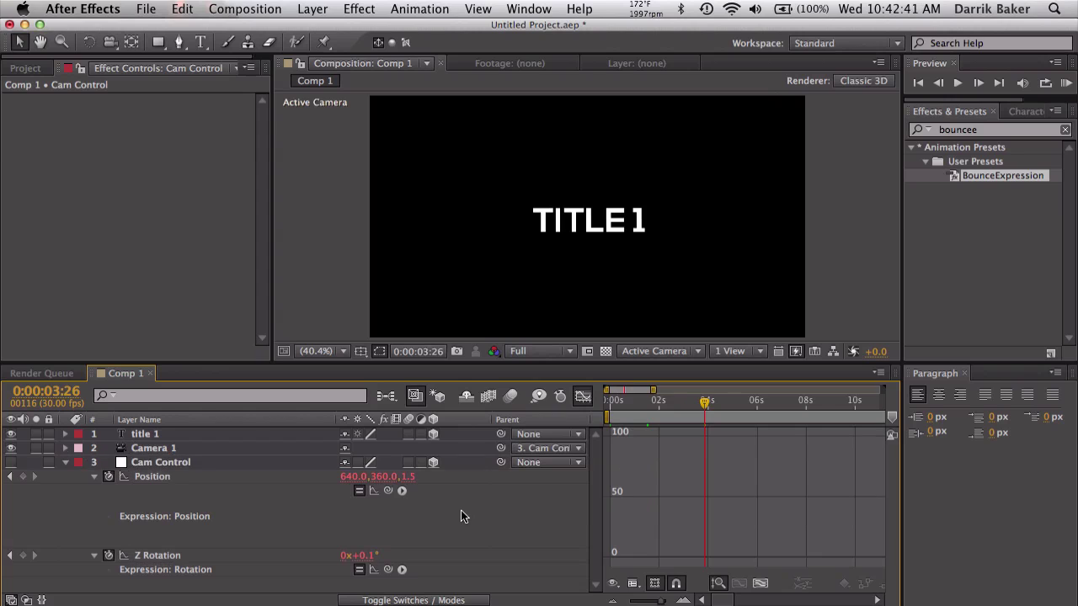
click(301, 476)
key(equal)
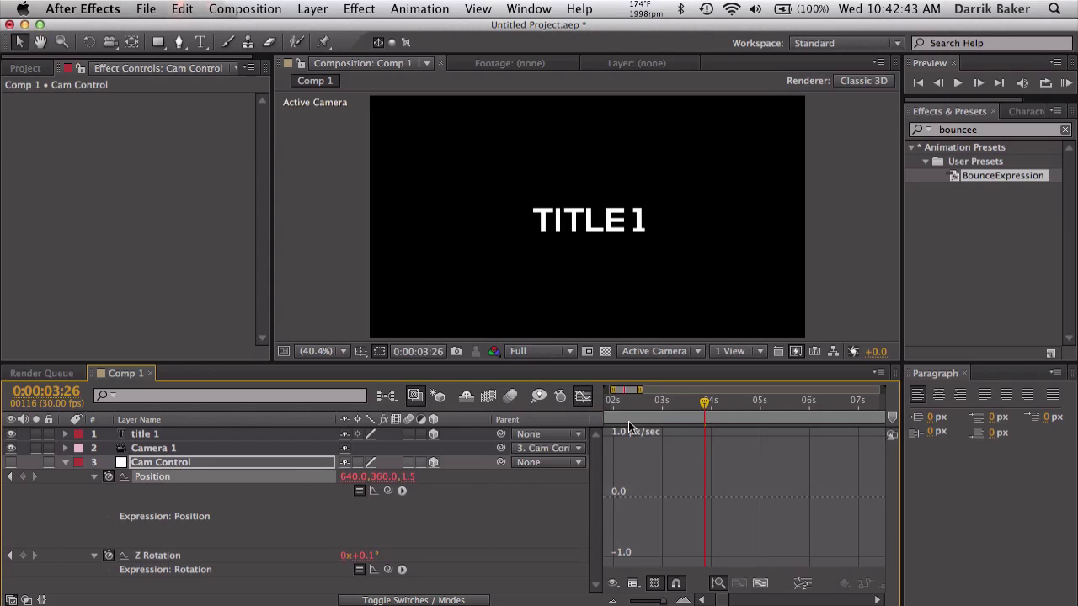
scroll(657, 429, left, 3)
mouse_move(611, 560)
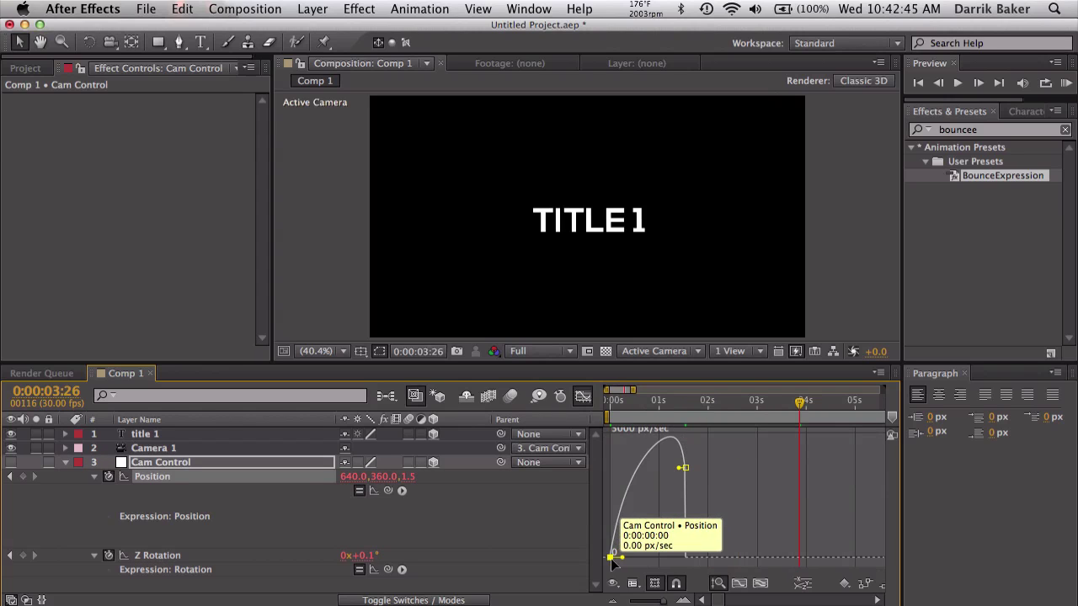
drag(620, 558, 660, 562)
drag(612, 403, 714, 402)
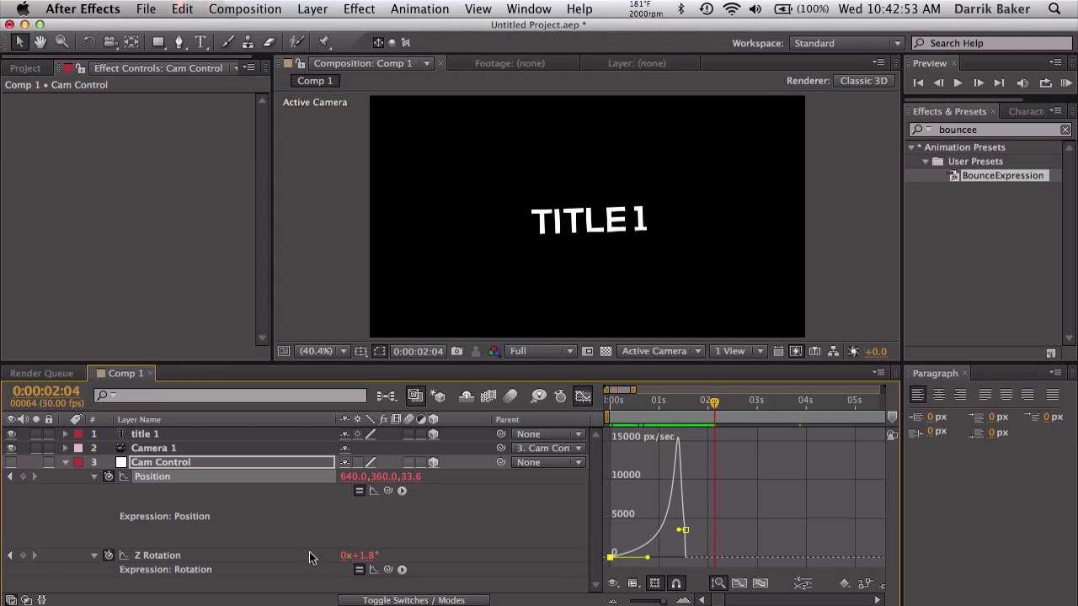
Stretch the first Z Rotation keyframe's ease-out slightly and preview the animation.
click(277, 561)
click(611, 558)
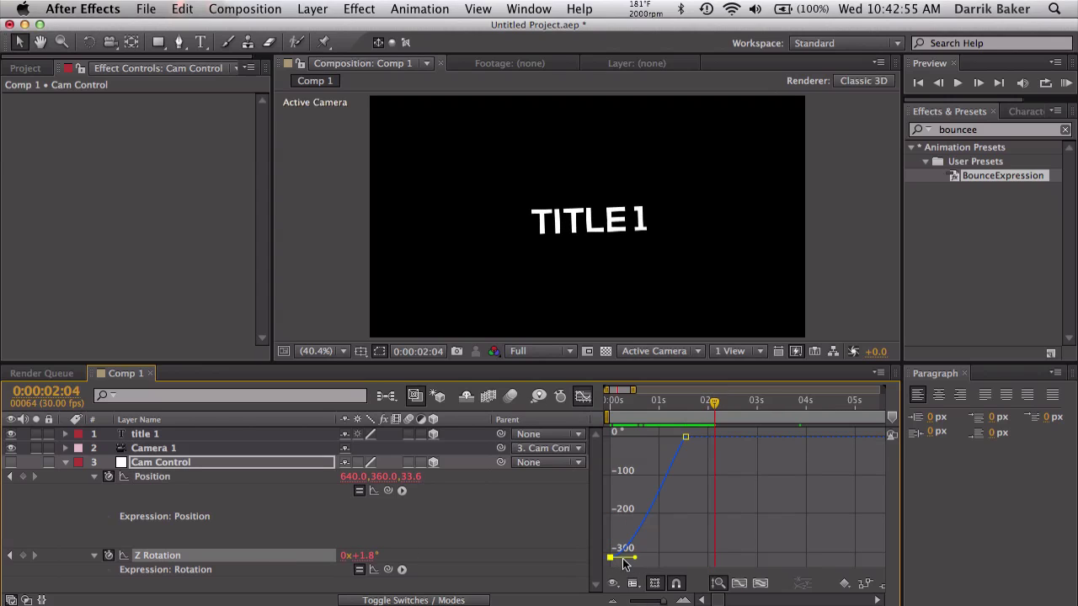
drag(680, 564, 686, 563)
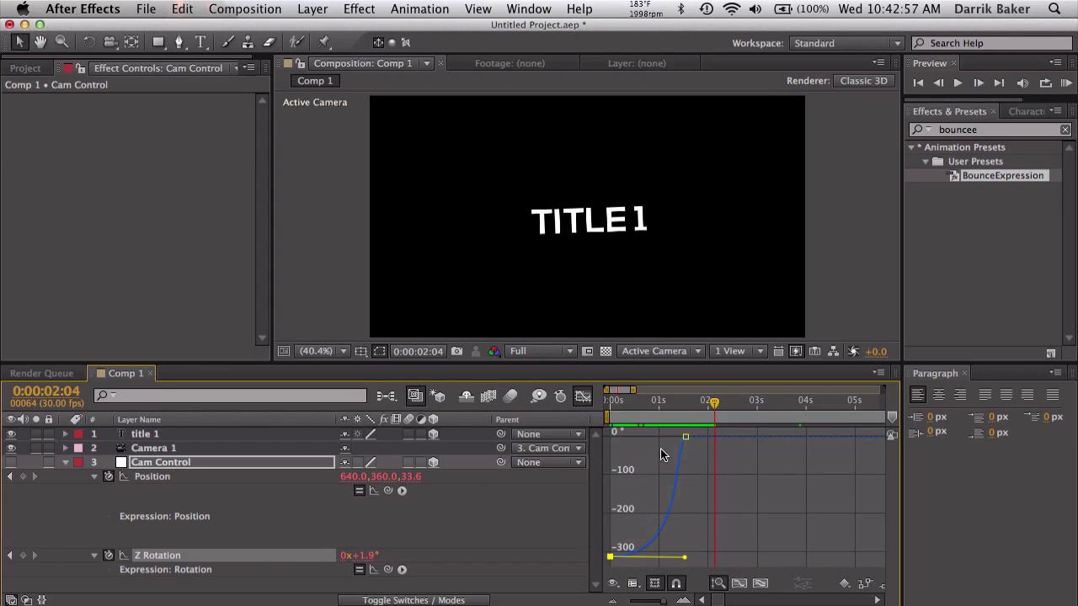
drag(627, 402, 673, 408)
key(space)
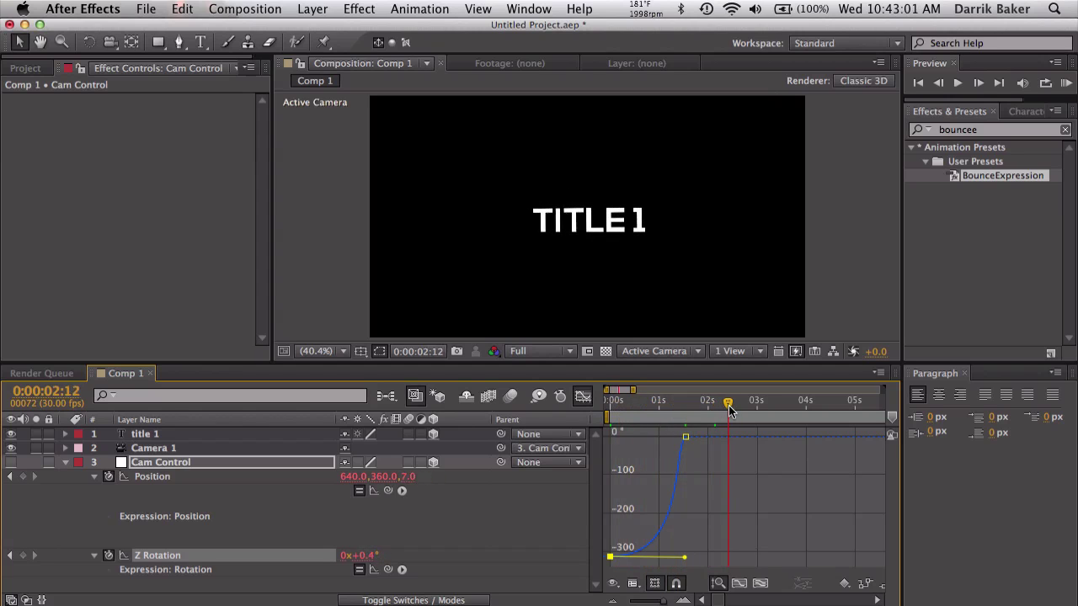
Keyframe Cam Control's Position and Z Rotation at 3:07, then slide Position X to about 2313 at 4:07.
click(583, 398)
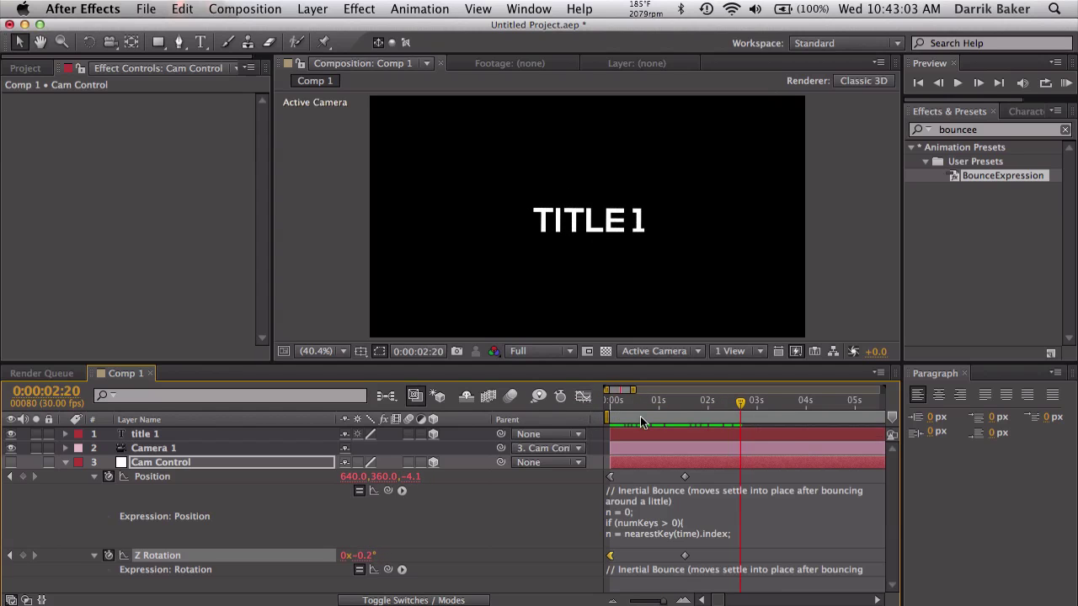
key(minus)
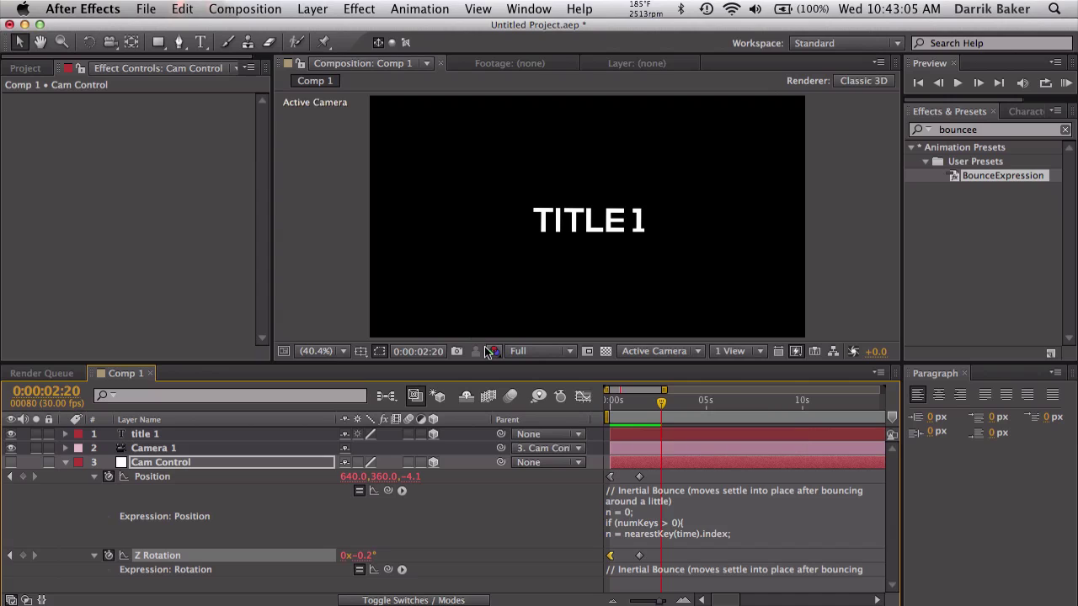
click(167, 469)
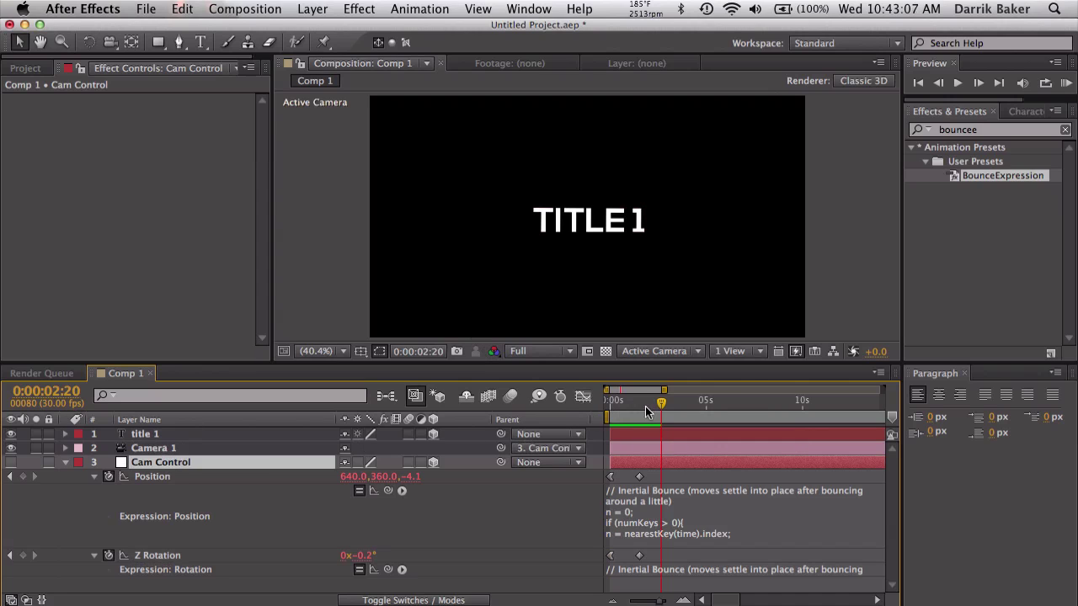
drag(661, 405, 672, 404)
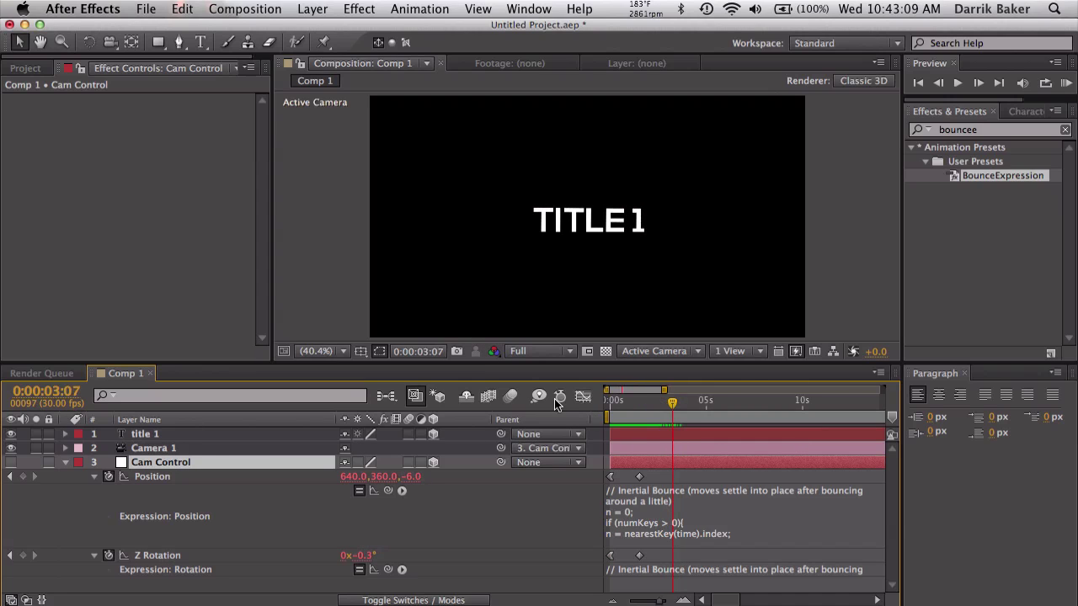
click(22, 477)
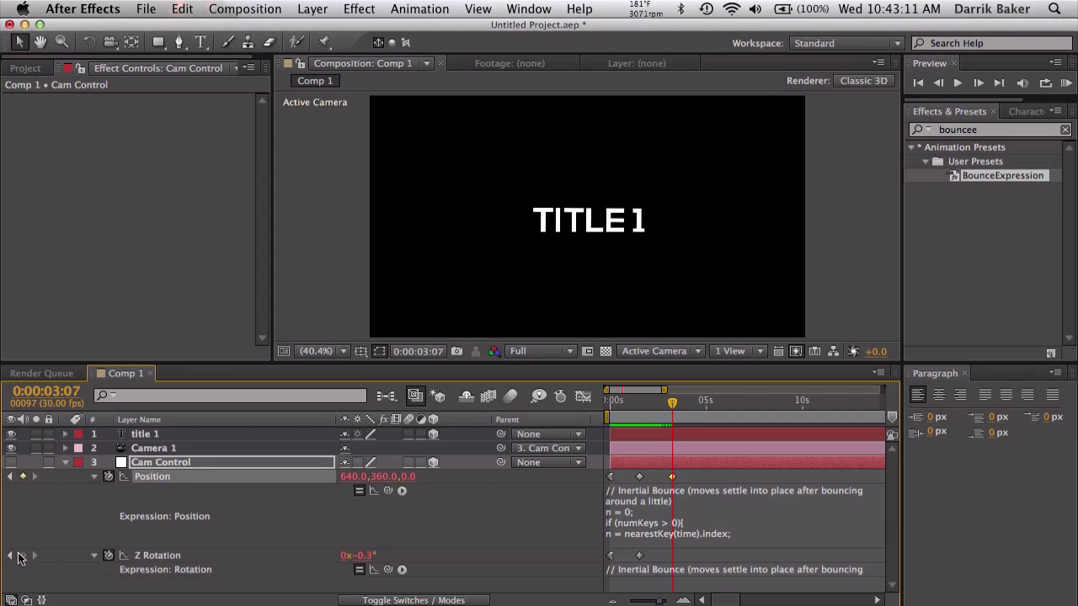
click(22, 555)
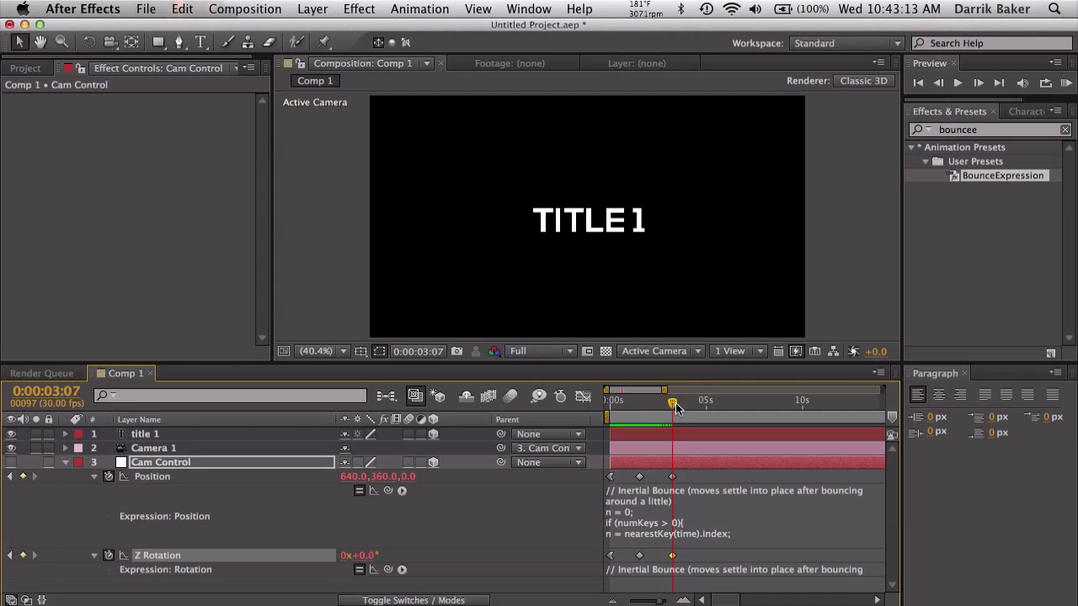
drag(675, 403, 694, 402)
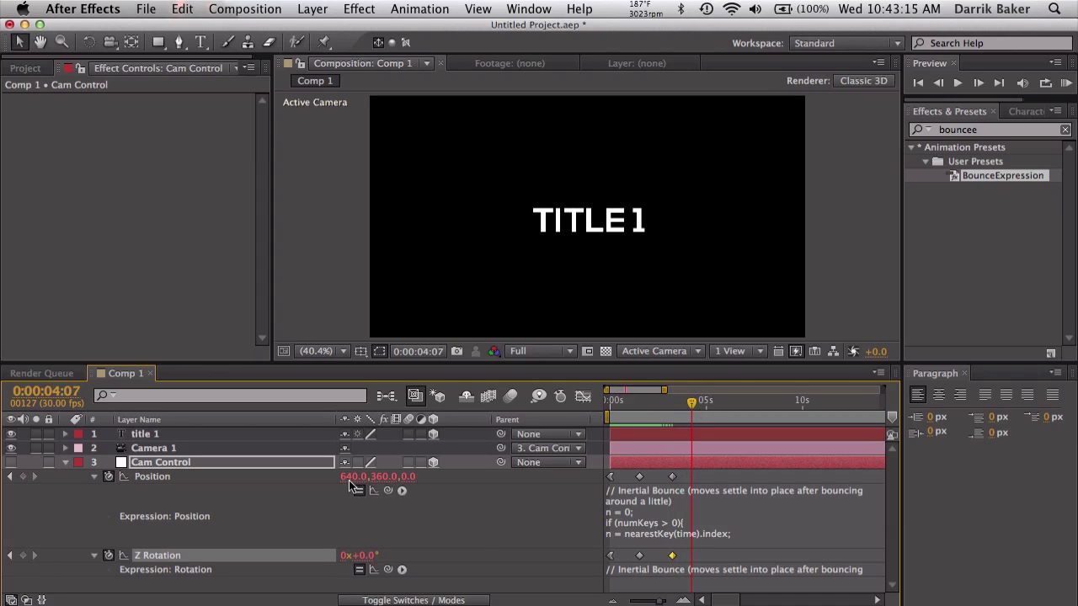
drag(354, 477, 650, 448)
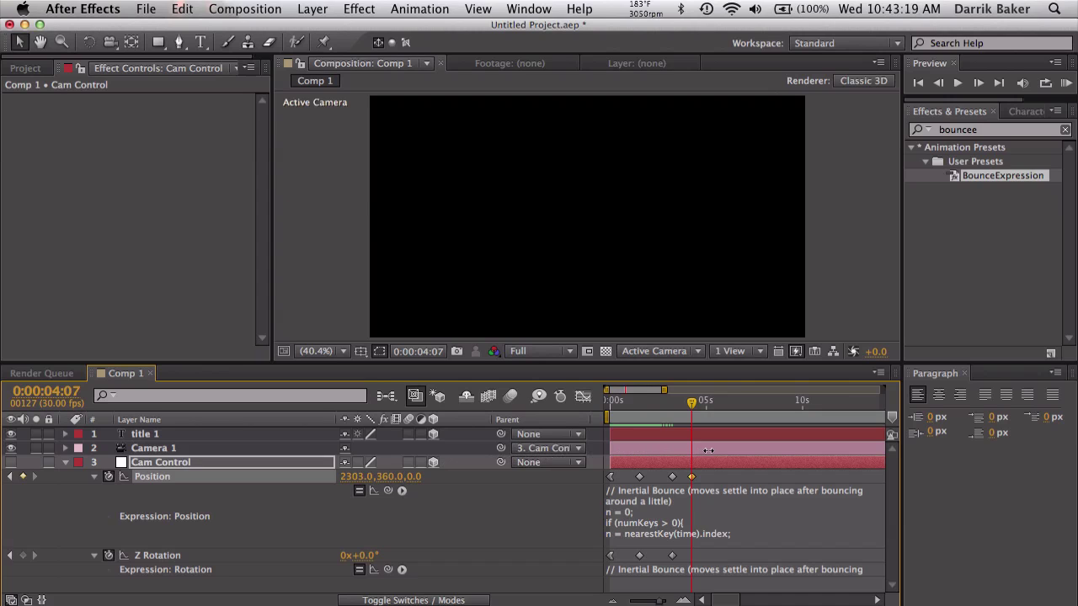
Duplicate title 1, move the copy far right, and change its text to 'TITLE 2'.
click(246, 440)
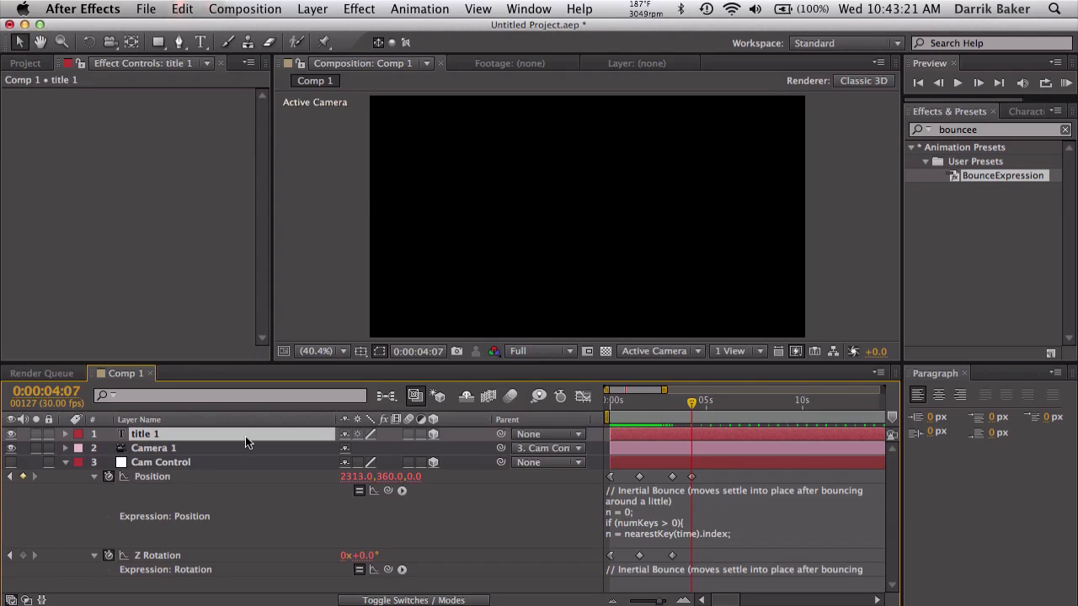
key(super+d)
key(p)
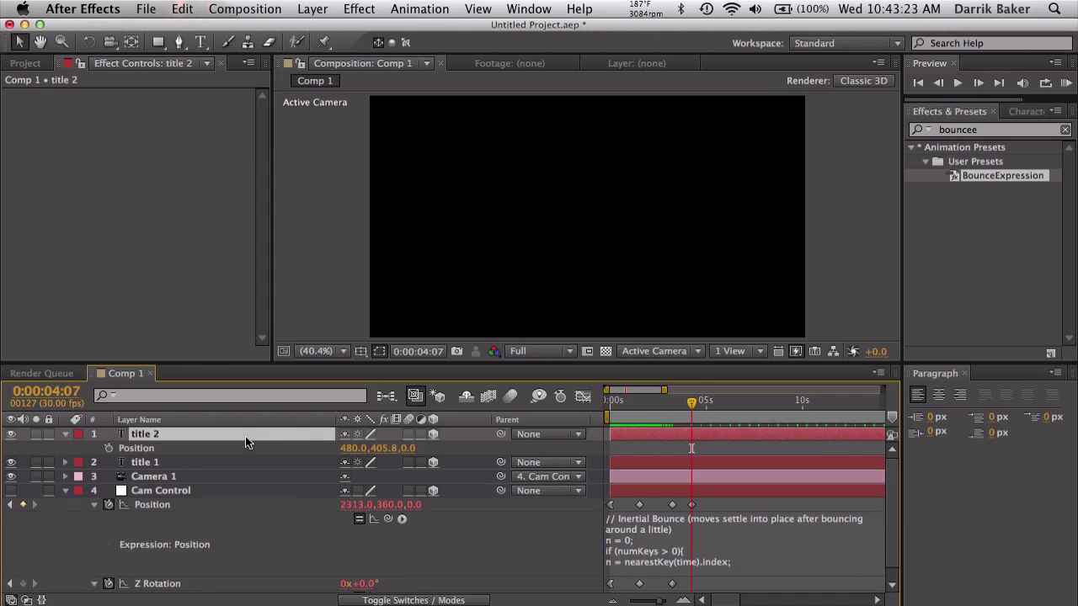
drag(349, 447, 503, 448)
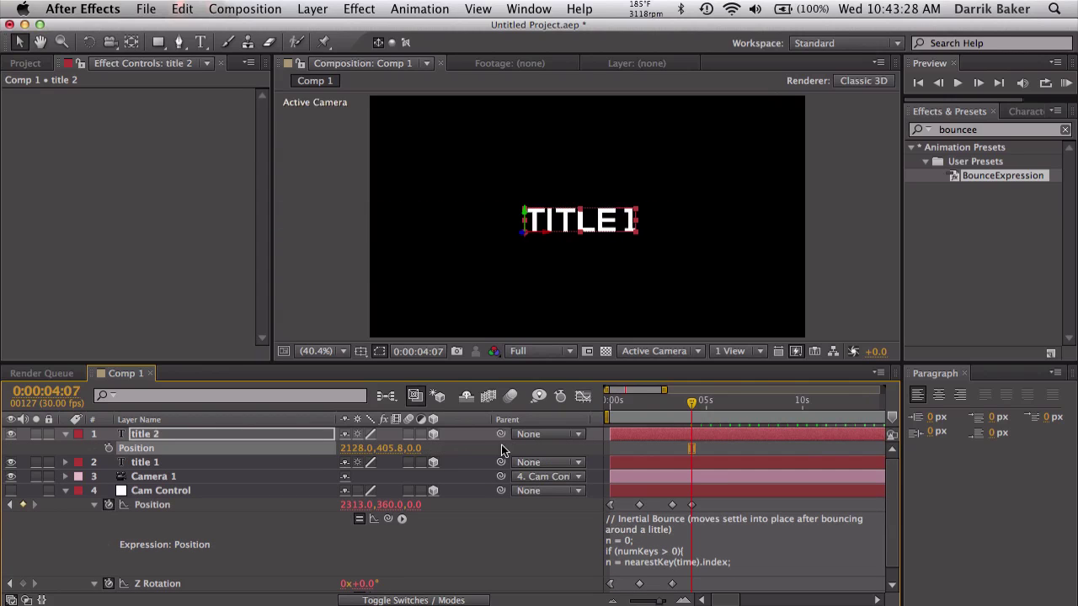
double_click(274, 432)
key(Right)
key(BackSpace)
text(2)
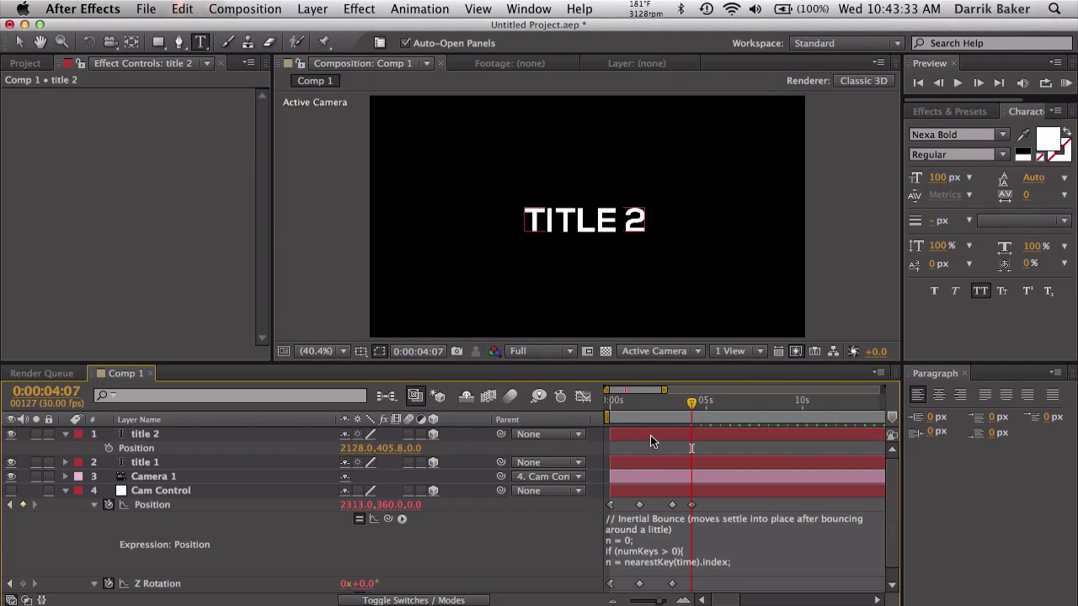
click(650, 435)
Set title 2's Z Rotation to 90° and reposition it up and right in the comp.
key(r)
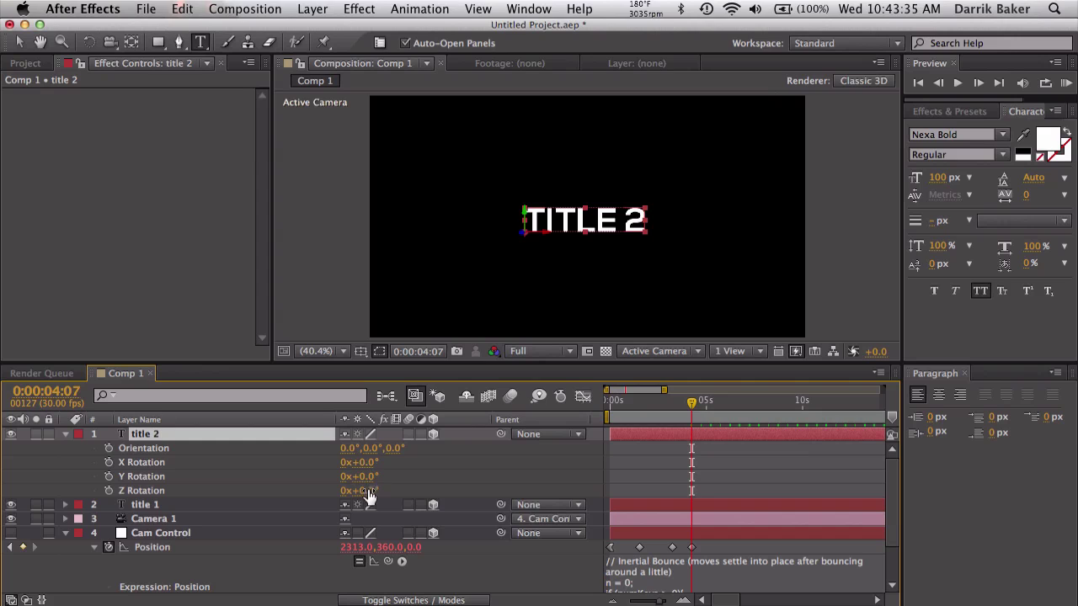
mouse_move(367, 488)
mouse_down()
mouse_move(383, 489)
mouse_move(370, 489)
mouse_up()
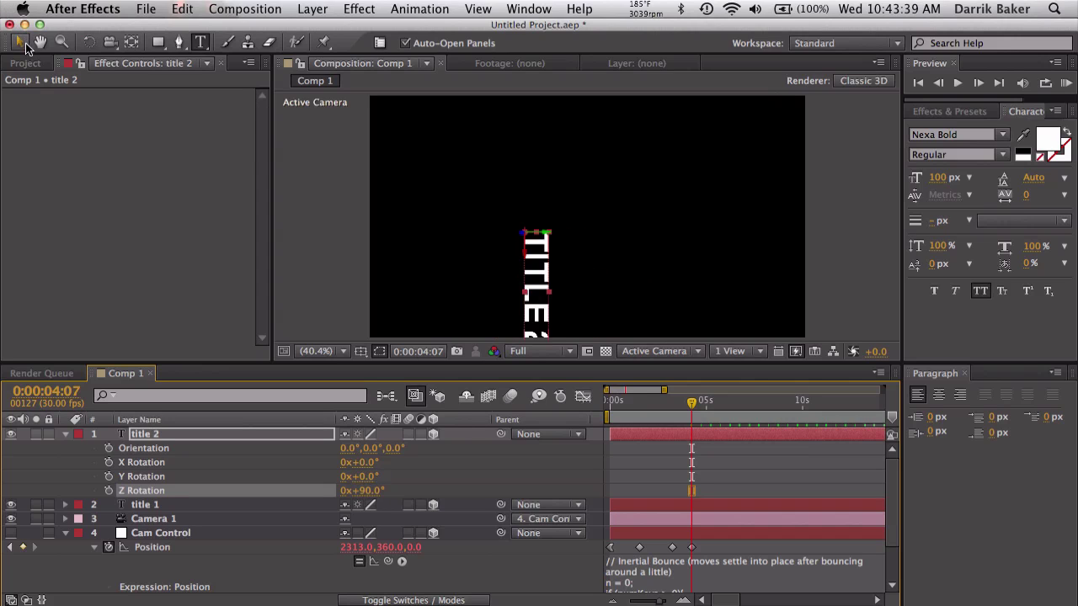
click(19, 42)
drag(541, 280, 595, 206)
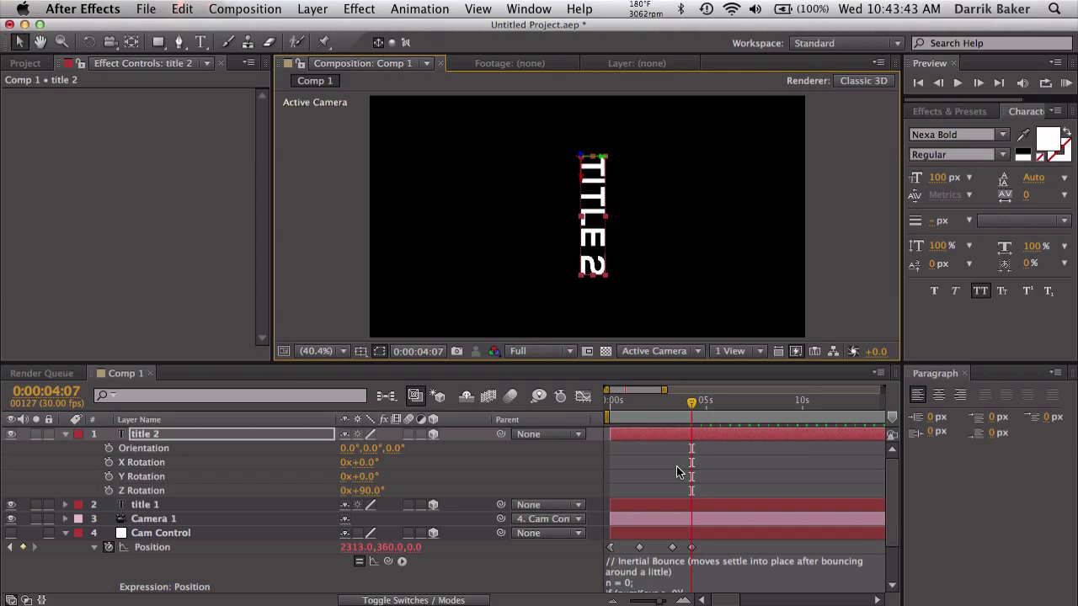
scroll(678, 471, down, 1)
Set Cam Control's Z Rotation to 90° at 4:07, check the move, and select its 3:07 keyframes.
scroll(781, 478, down, 2)
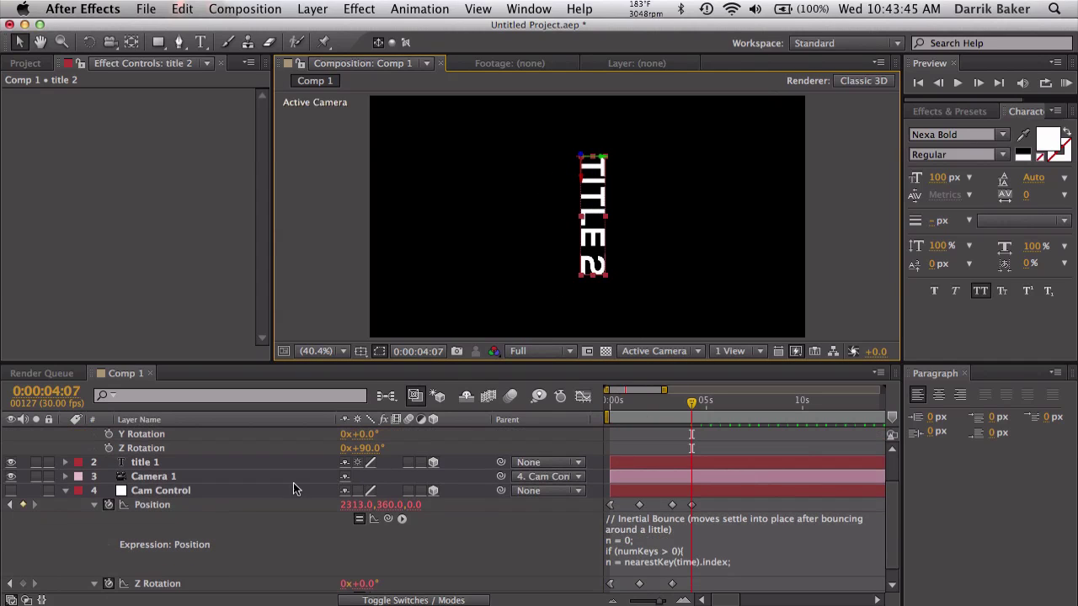
click(249, 493)
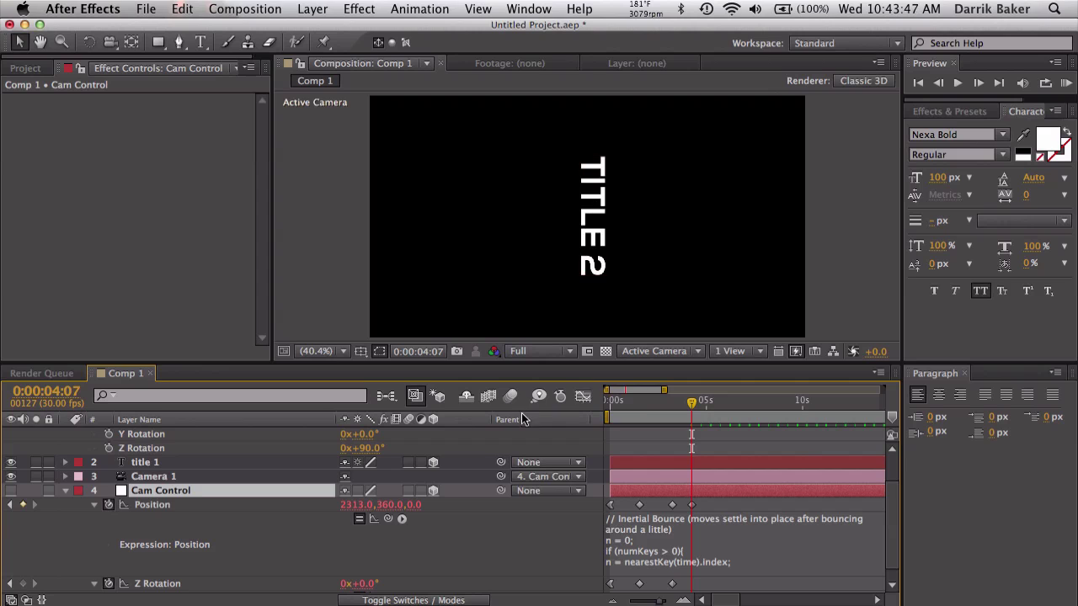
scroll(381, 580, down, 1)
drag(367, 572, 438, 562)
drag(370, 581, 368, 581)
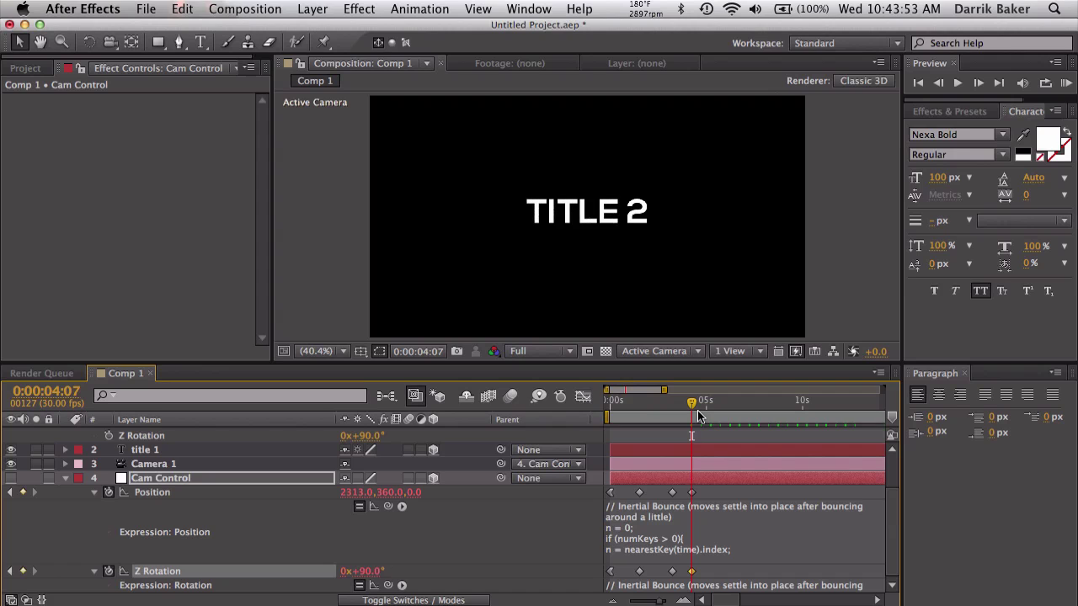
drag(648, 401, 728, 385)
key(equal)
click(716, 571)
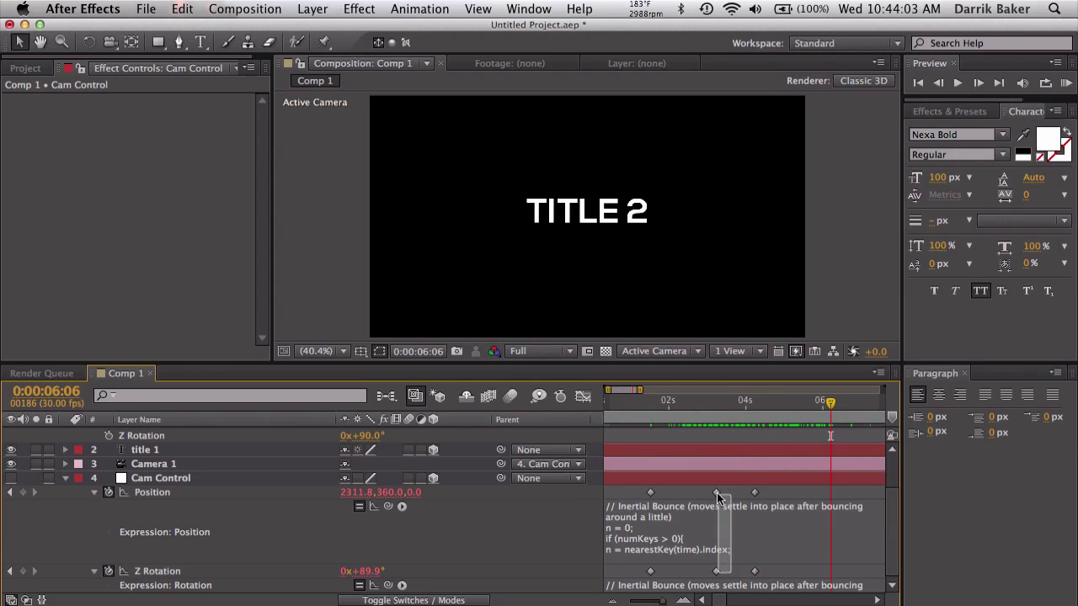
shift+click(716, 491)
Apply Easy Ease Out to Cam Control's 3:07 Position and Z Rotation keyframes.
right_click(715, 491)
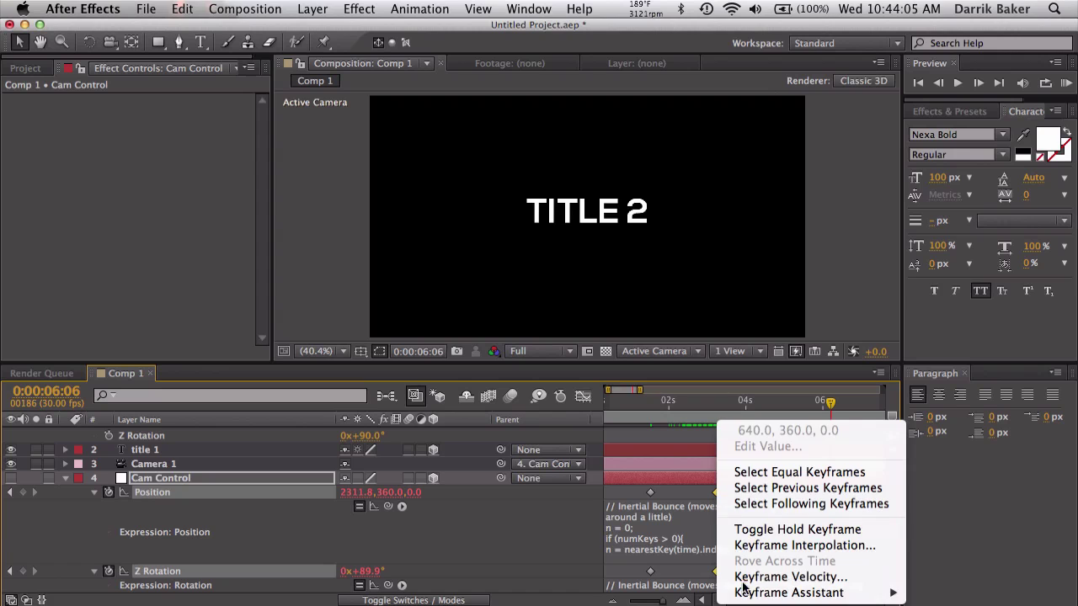
mouse_move(758, 592)
click(644, 529)
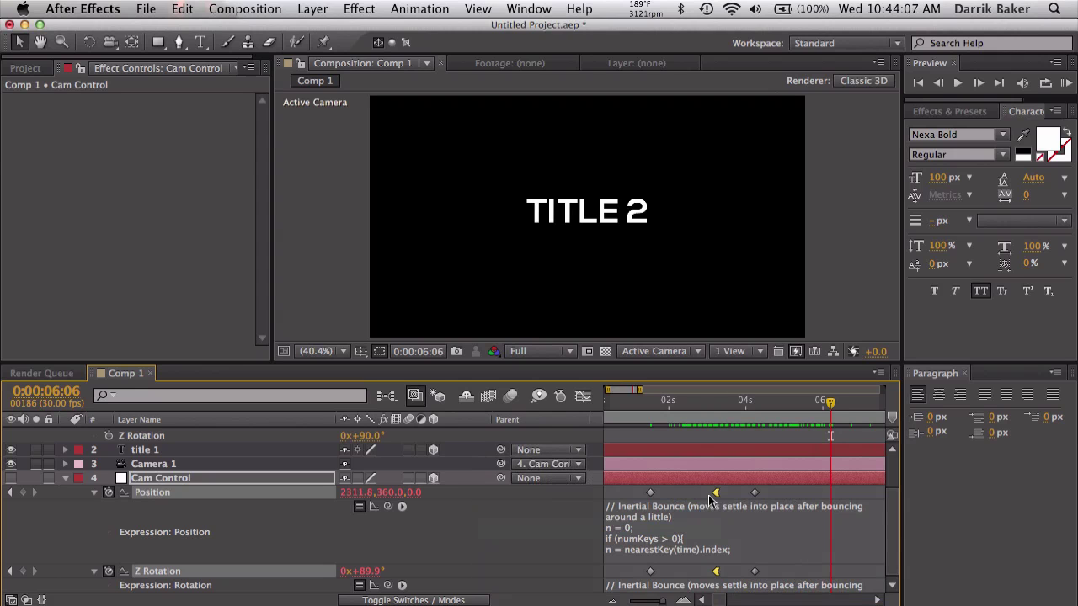
In the Graph Editor, stretch the Position influence to about 60.83% and lengthen the Z Rotation ease.
click(581, 397)
drag(723, 558, 741, 559)
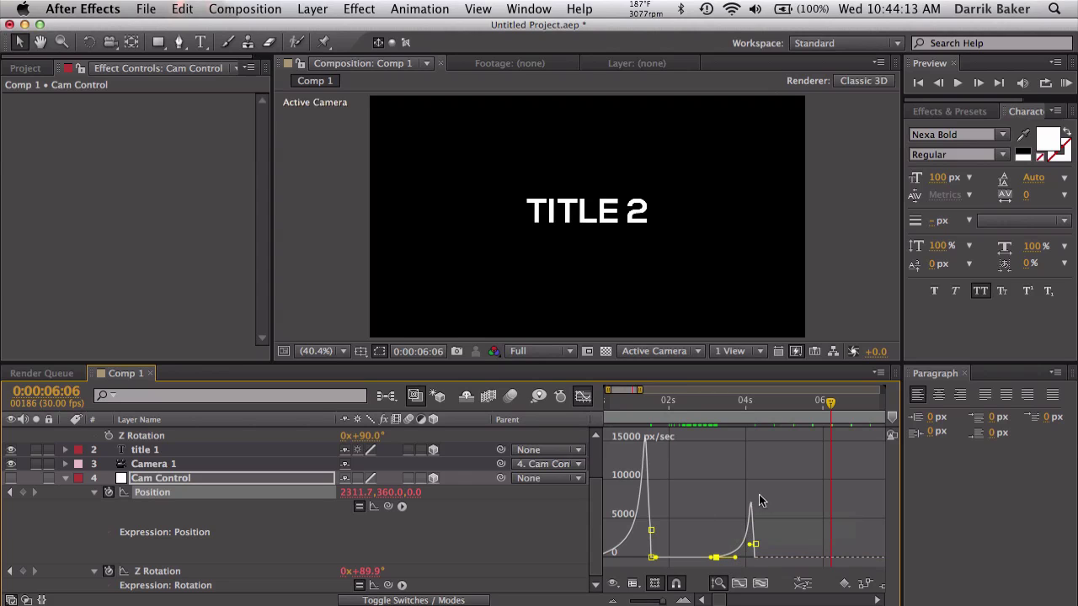
click(737, 559)
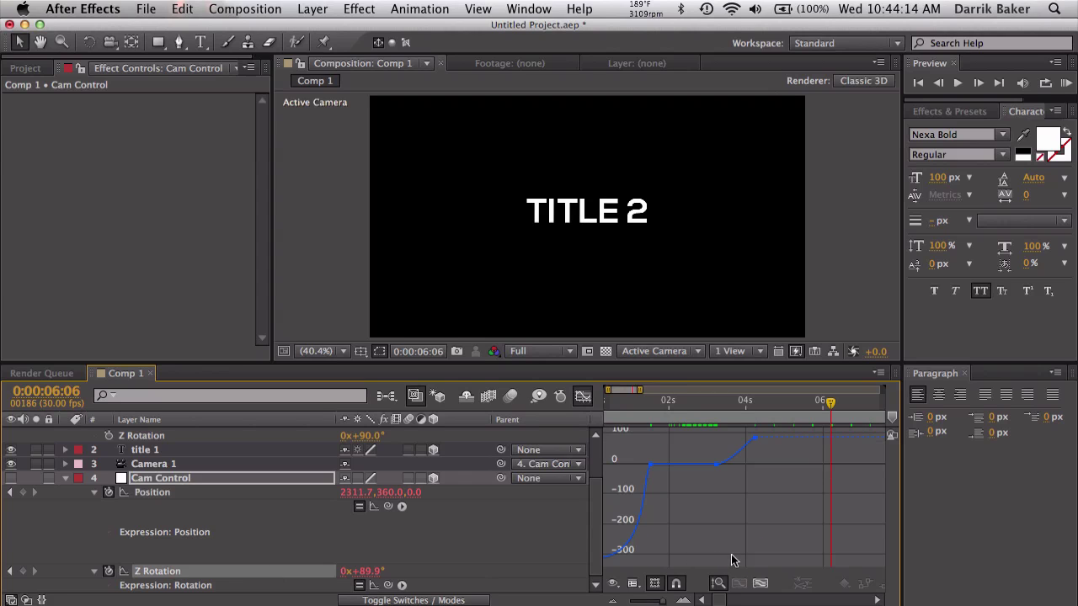
click(717, 465)
drag(729, 464, 744, 464)
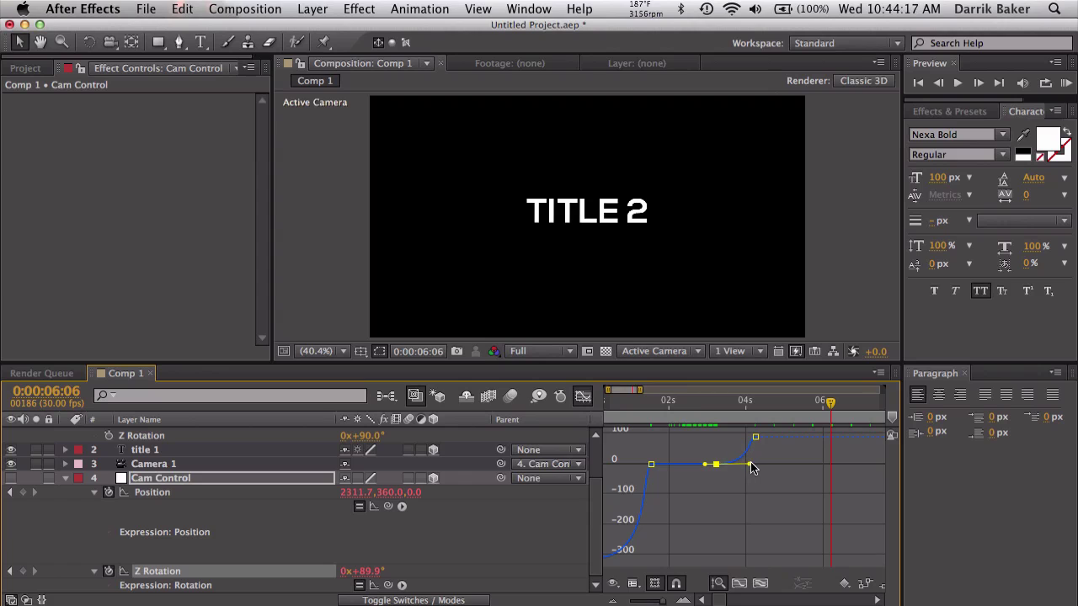
click(583, 396)
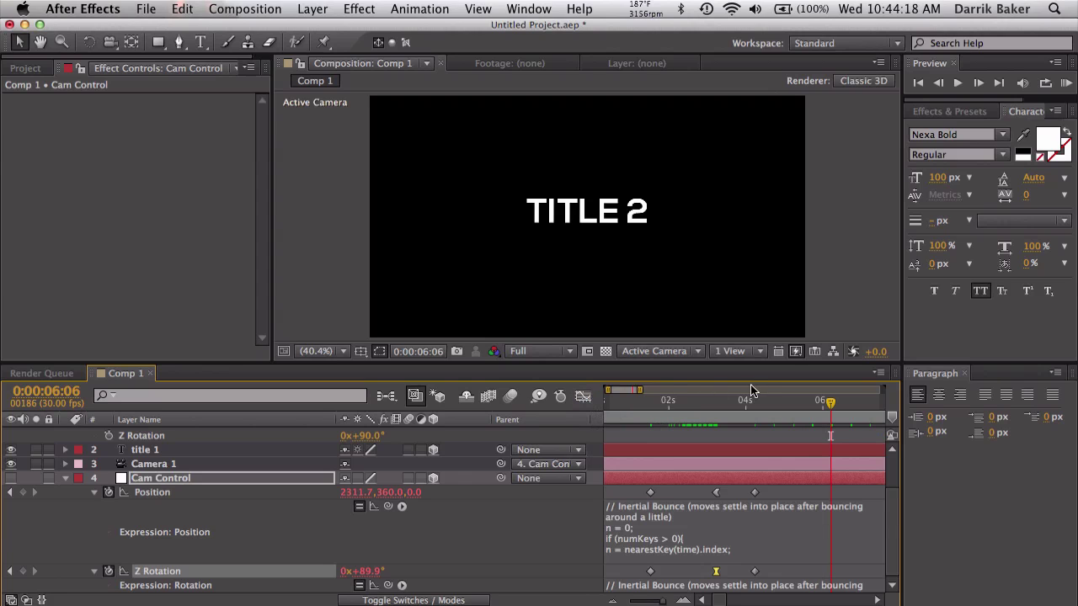
click(1065, 82)
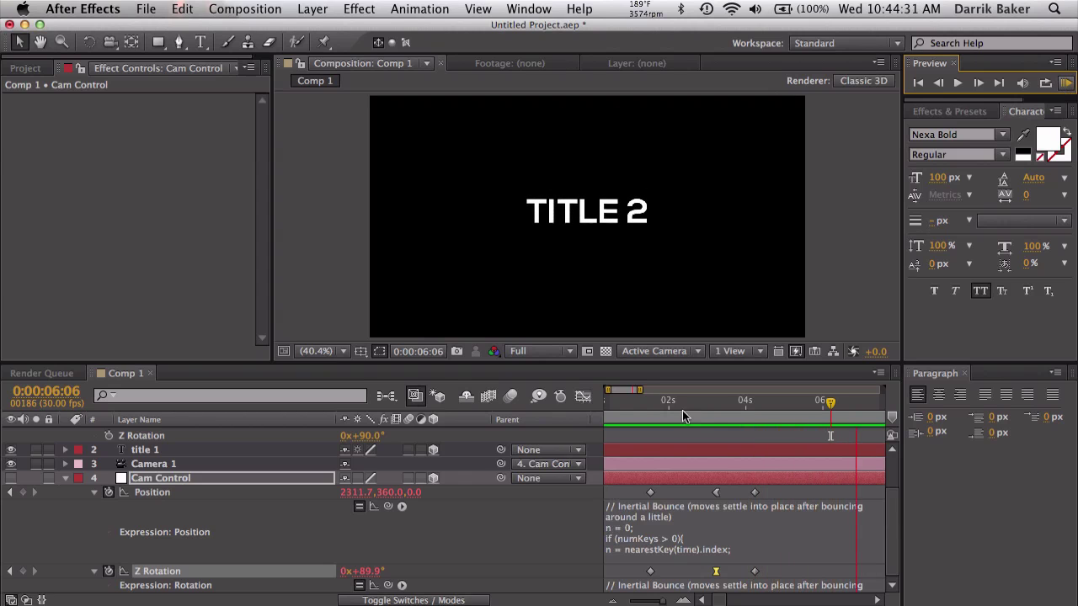
mouse_move(691, 406)
mouse_down()
mouse_move(631, 410)
mouse_move(779, 421)
mouse_move(709, 401)
mouse_up()
Create a new composition, Comp 2, with default settings.
click(191, 464)
click(312, 9)
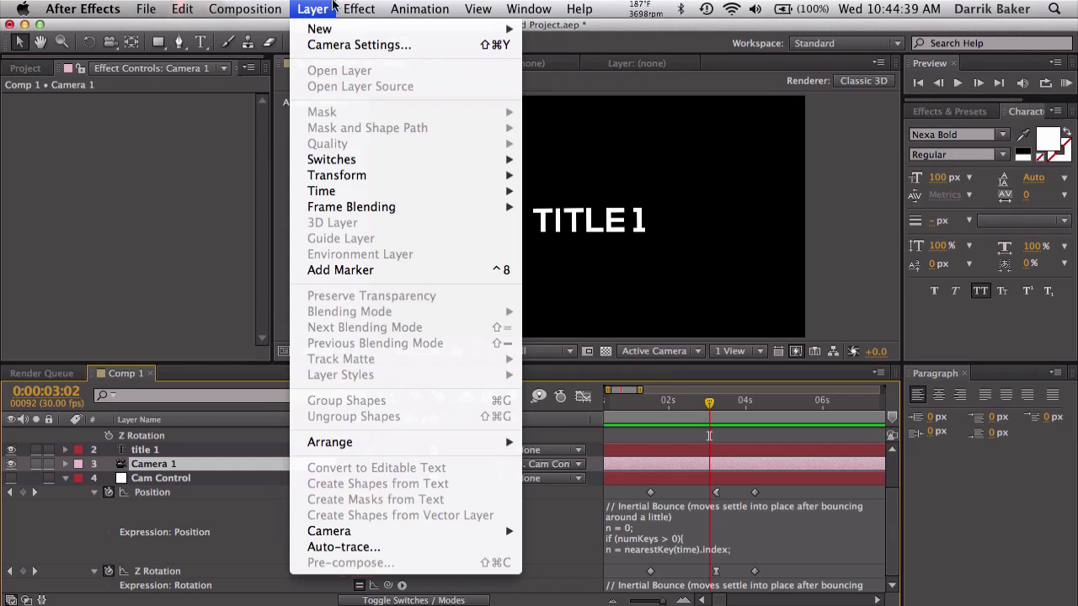
mouse_move(268, 7)
click(275, 29)
key(Return)
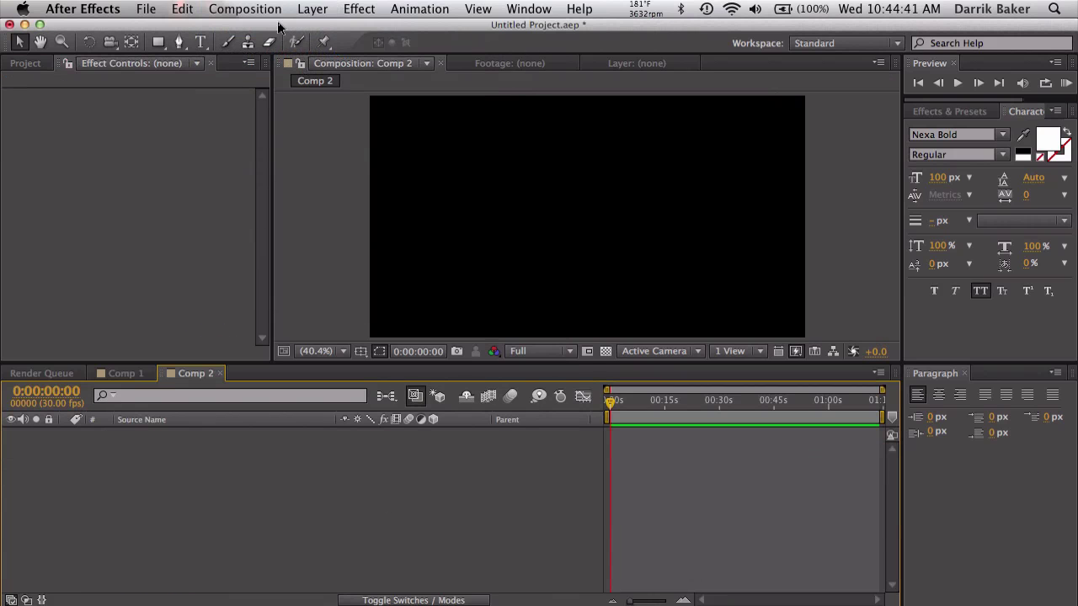
Add a new white solid layer, entering 200 for width and 300 for height.
click(312, 9)
click(660, 80)
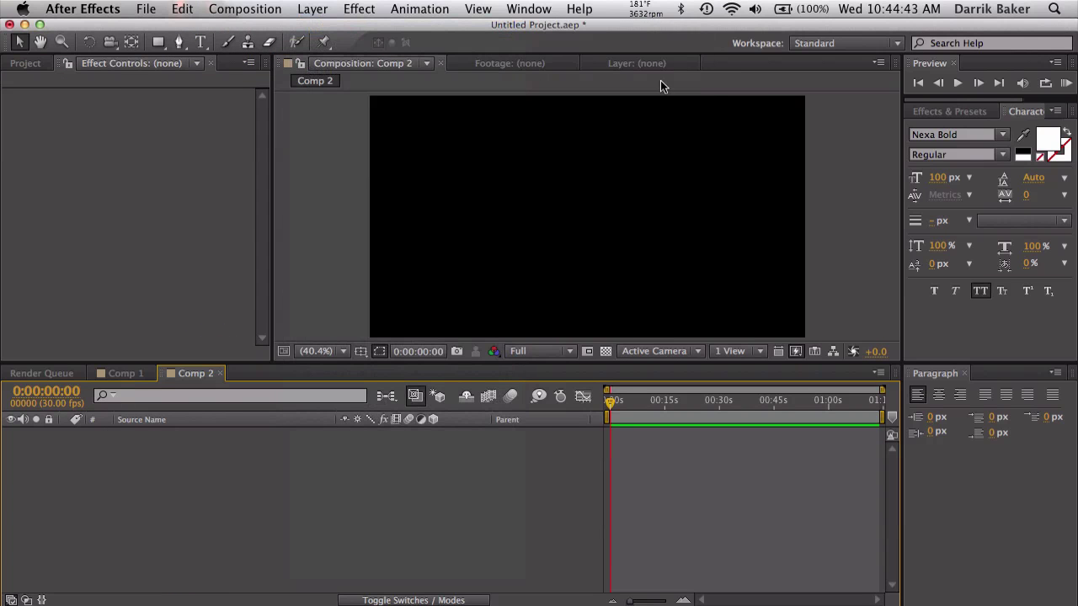
click(312, 8)
mouse_move(320, 29)
click(557, 48)
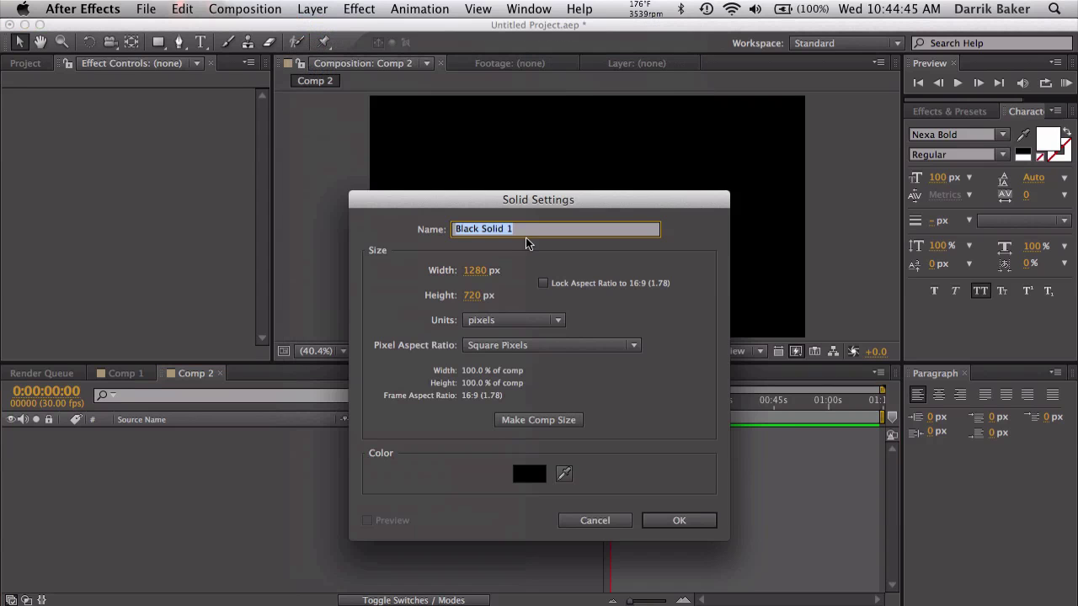
click(527, 471)
drag(530, 474, 353, 370)
click(721, 372)
click(476, 271)
text(200)
key(Tab)
text(300)
key(Return)
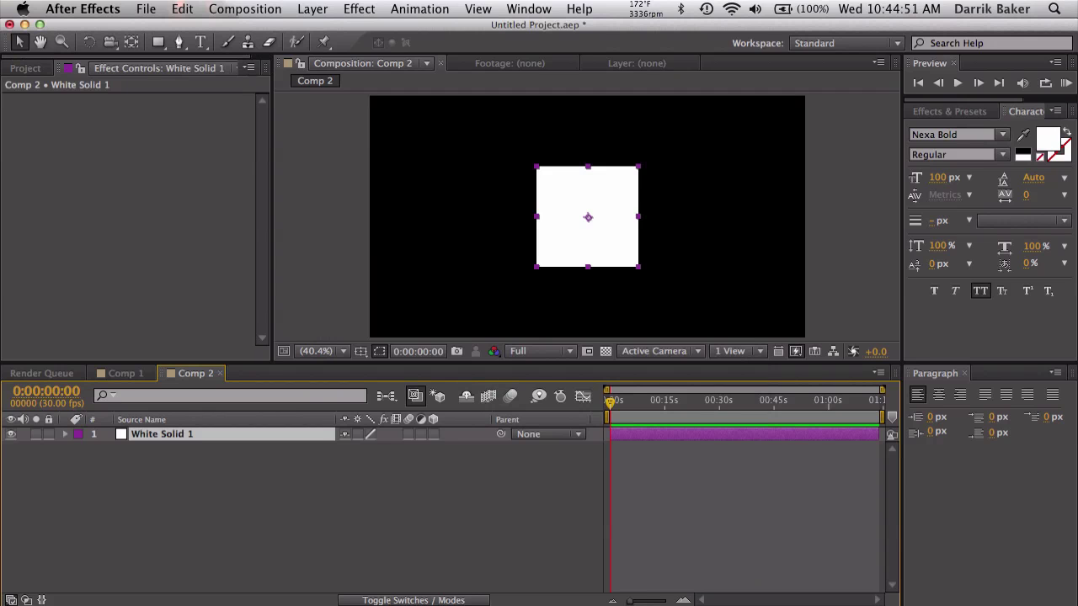
Keyframe White Solid 1's Scale from 0% at frame 0 to 100% at 18 frames, then scrub to check.
key(s)
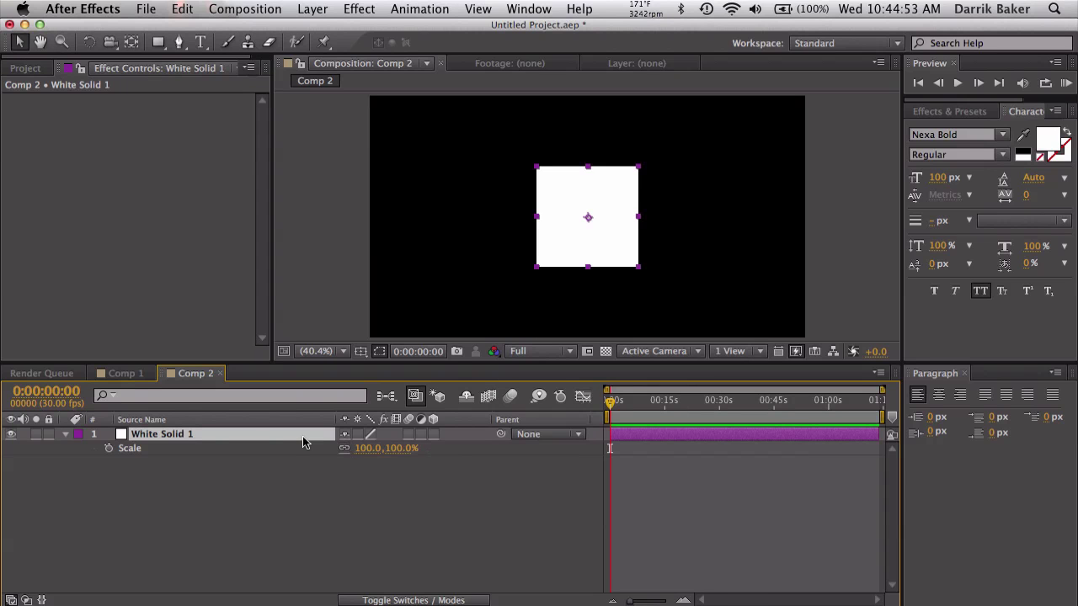
click(108, 449)
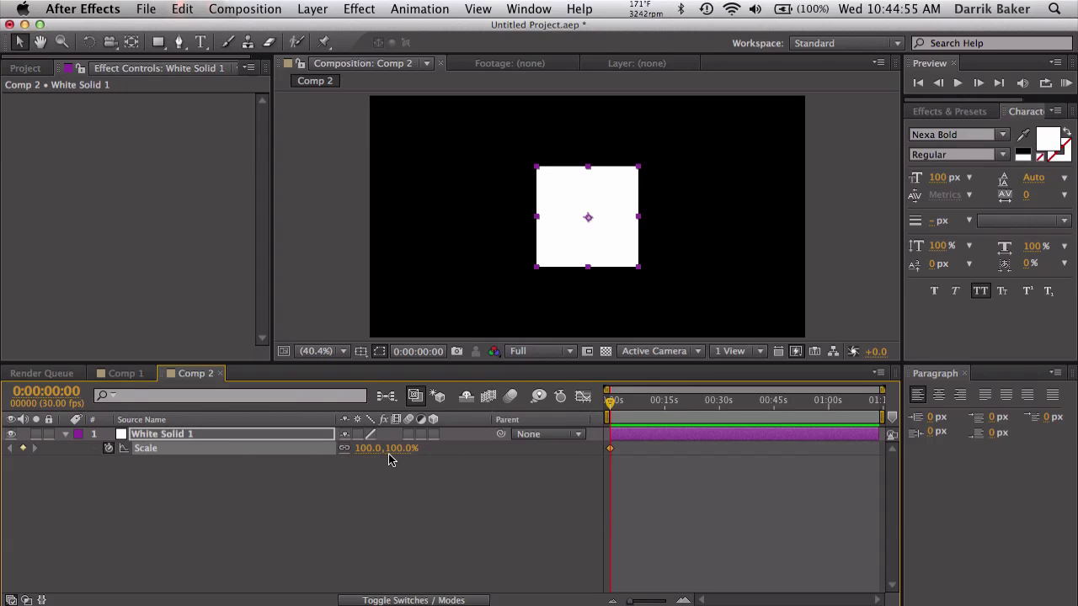
click(391, 449)
text(0)
key(Return)
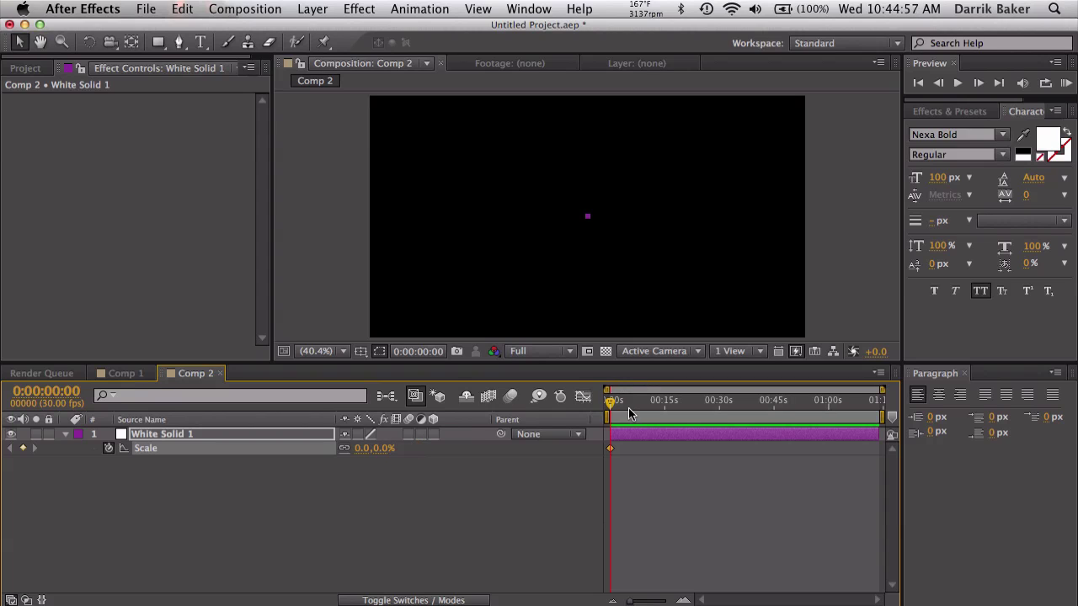
key(;)
click(750, 408)
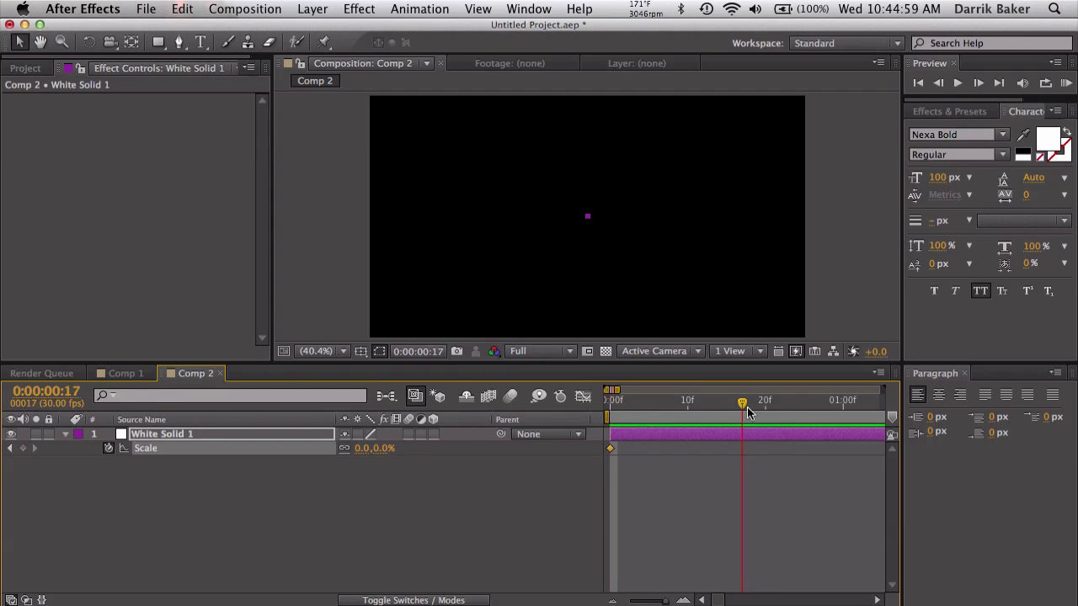
click(382, 450)
text(100)
key(Return)
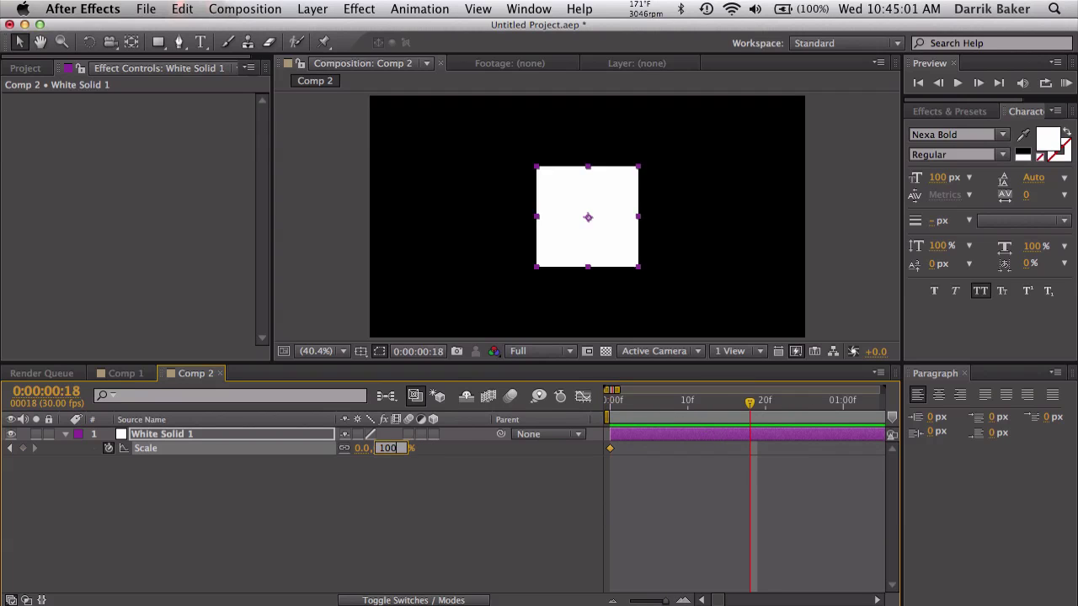
drag(611, 400, 814, 400)
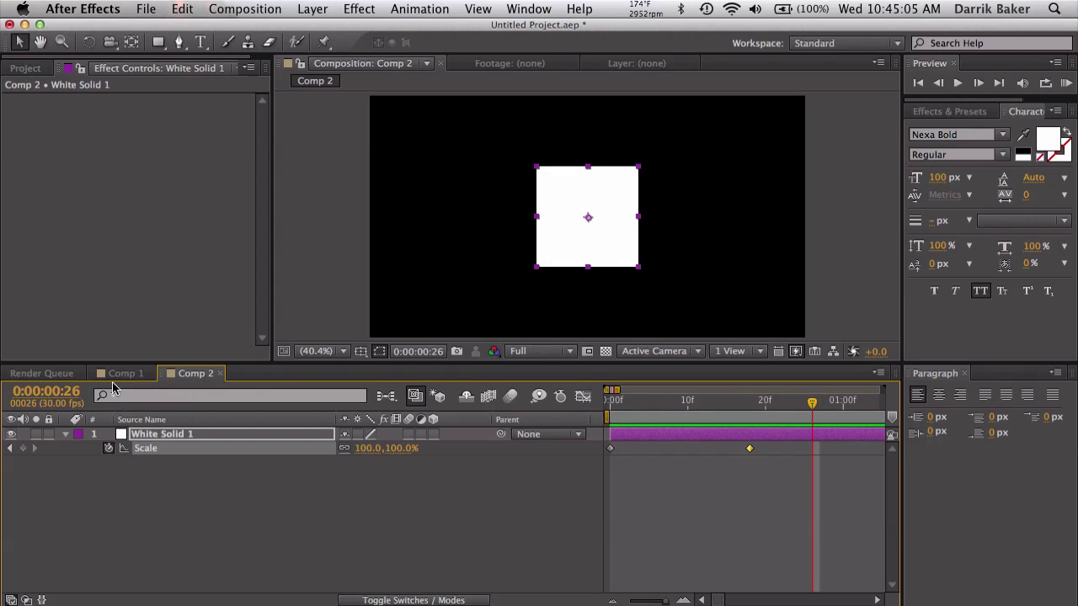
Paste the Inertial Bounce expression onto White Solid 1's Scale and scrub to preview the overshoot.
alt+click(108, 448)
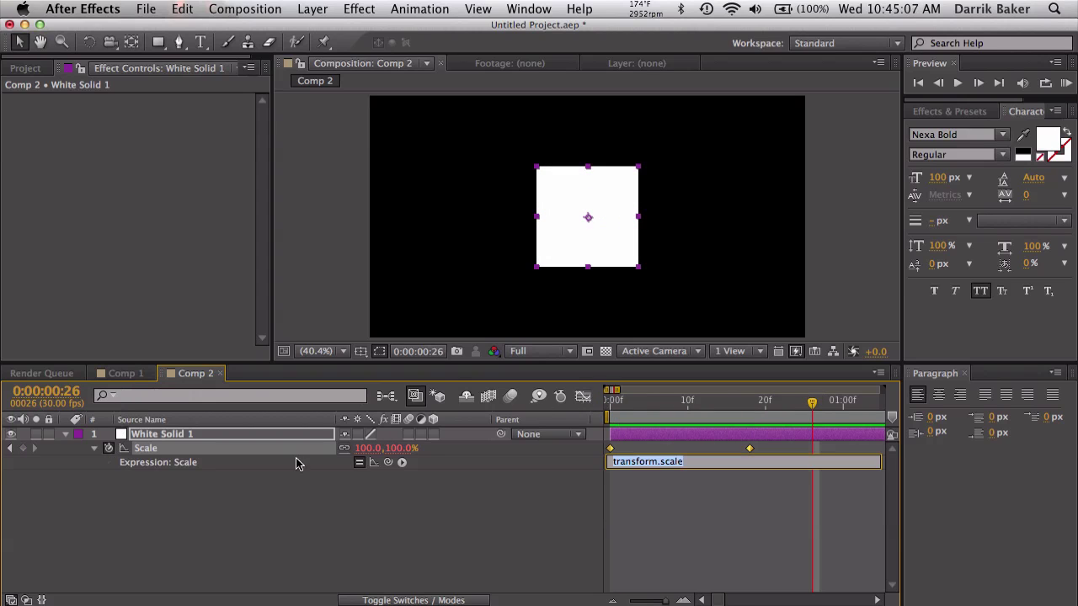
key(super+v)
click(676, 497)
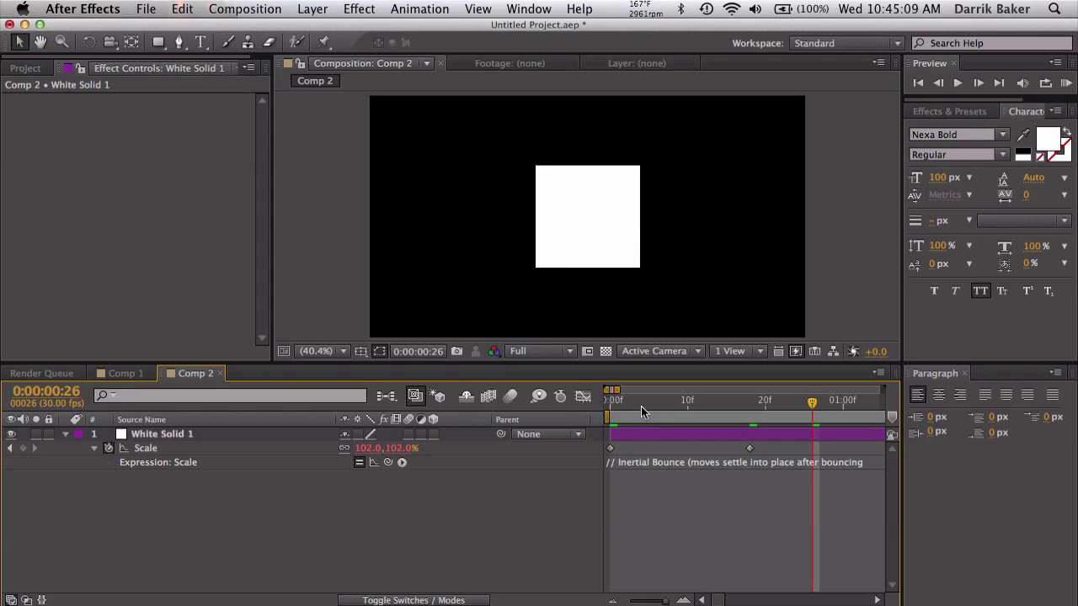
drag(627, 401, 844, 406)
key(minus)
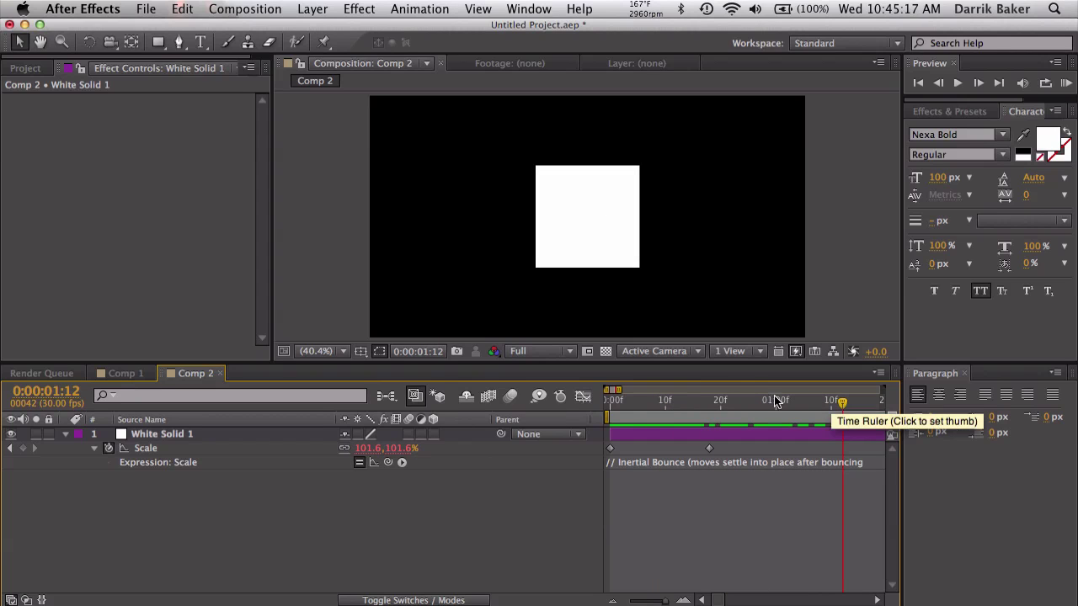
drag(748, 398, 804, 406)
In Comp 1, scrub around two seconds to watch TITLE 1 swing and settle, checking the expression code.
click(136, 369)
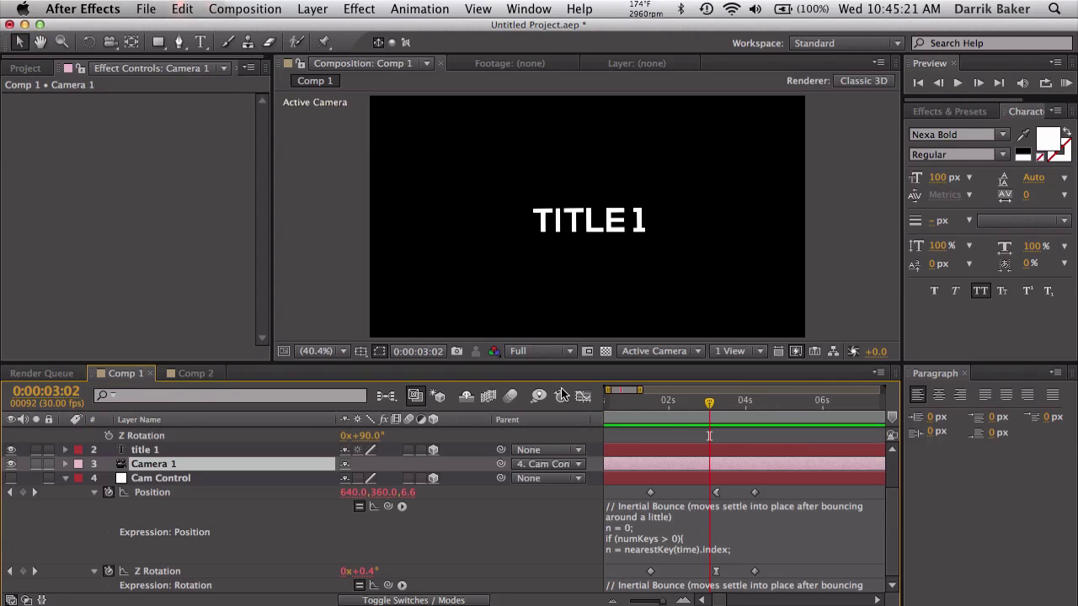
key(minus)
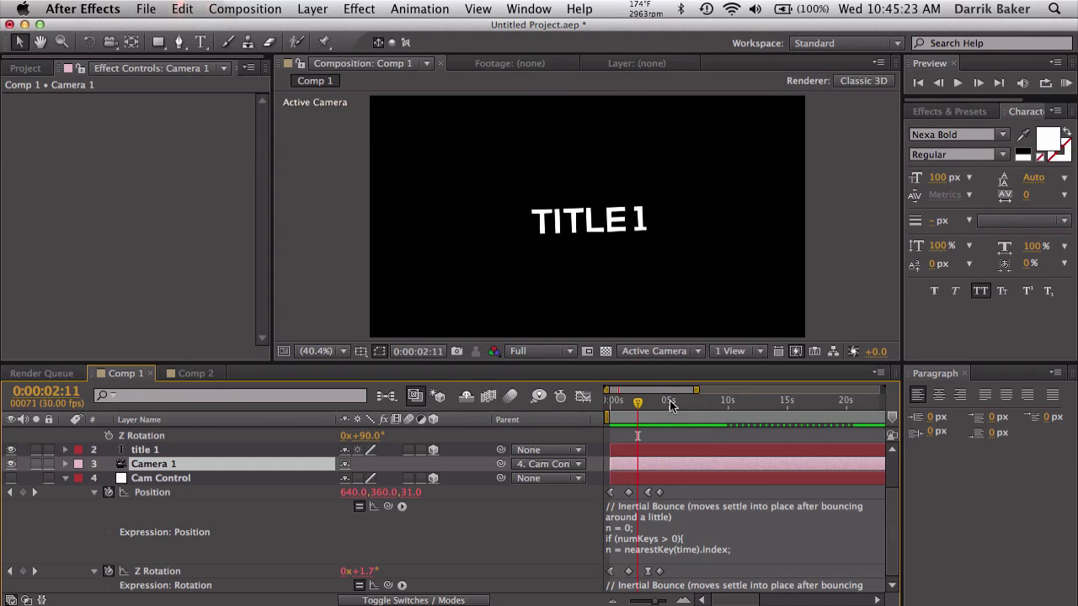
click(633, 407)
drag(632, 408, 673, 408)
key(ctrl+Right)
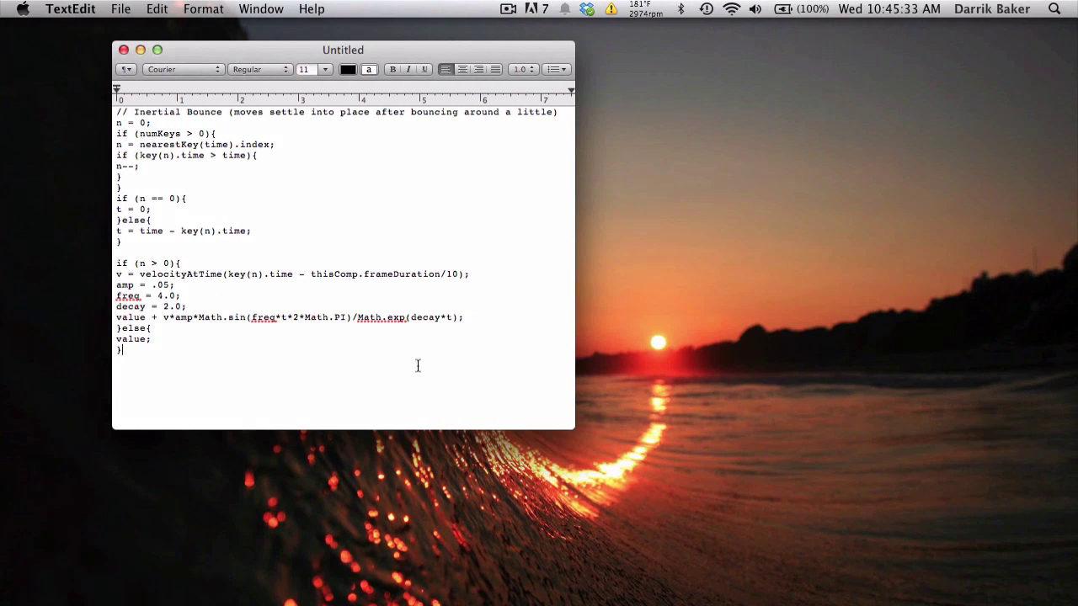
key(ctrl+Left)
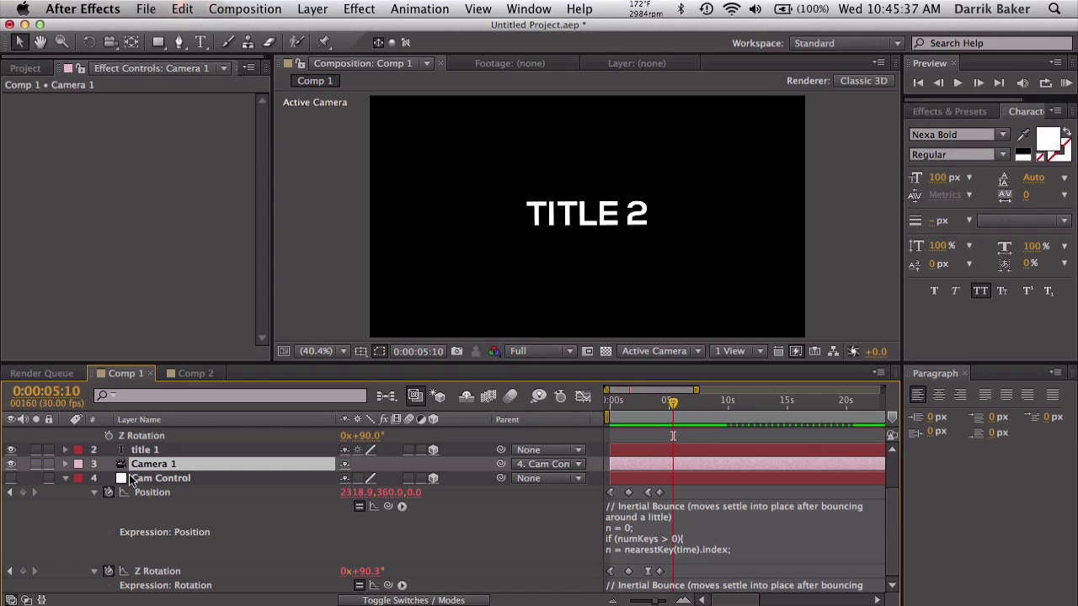
Scrub back to about two seconds, collapse Cam Control's properties and select the Camera 1 layer.
click(981, 113)
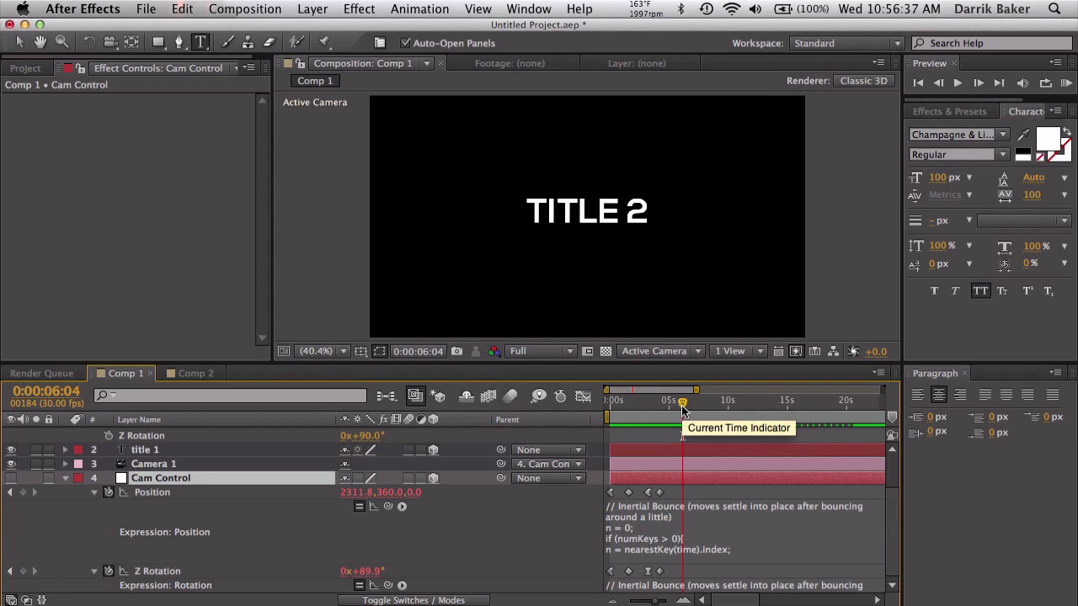
drag(682, 408, 642, 408)
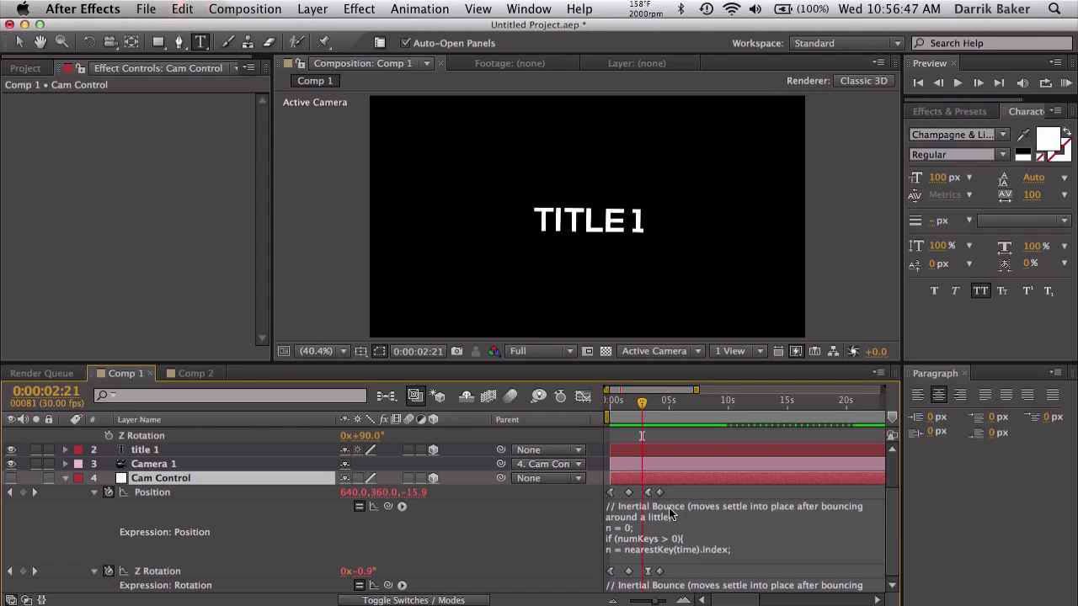
click(65, 477)
click(210, 517)
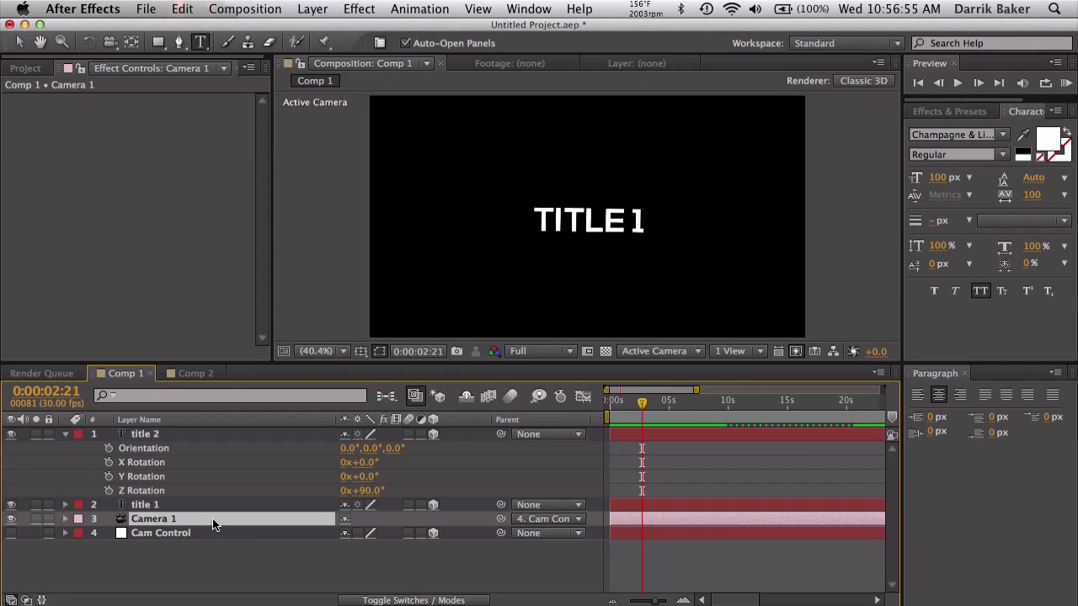
Add a wiggle(2,15) expression to Camera 1's Position and scrub to preview the shake.
key(p)
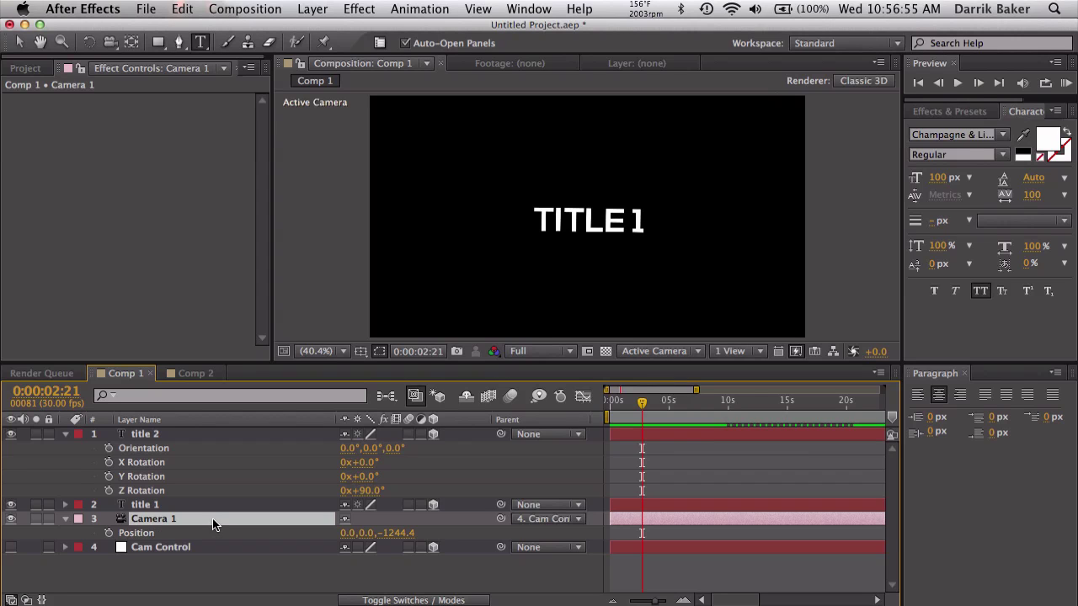
alt+click(109, 533)
text(wiggle(2,15)
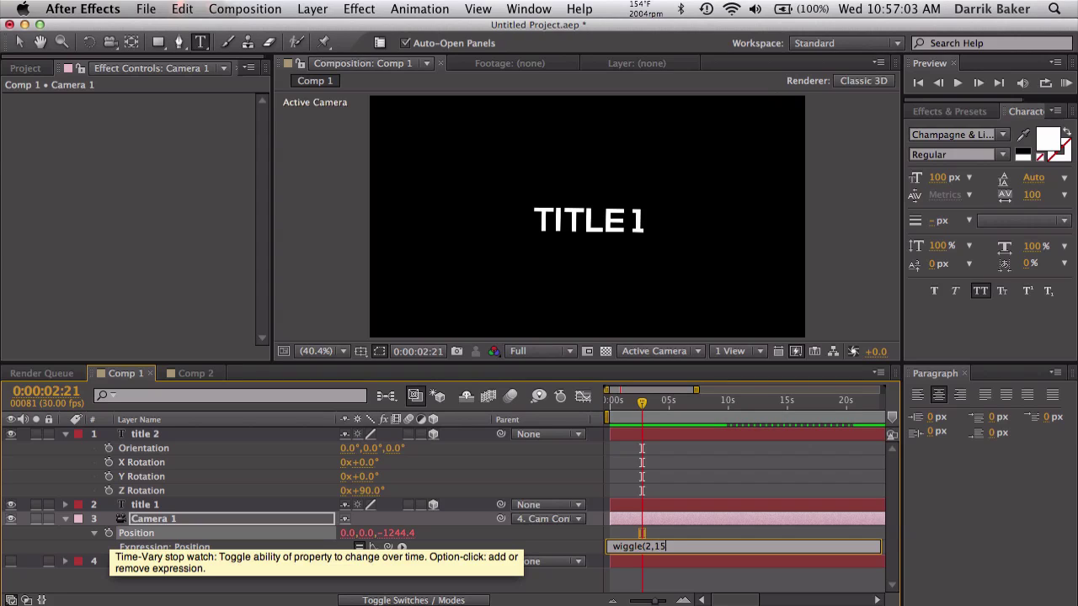
text())
click(712, 577)
drag(642, 403, 683, 386)
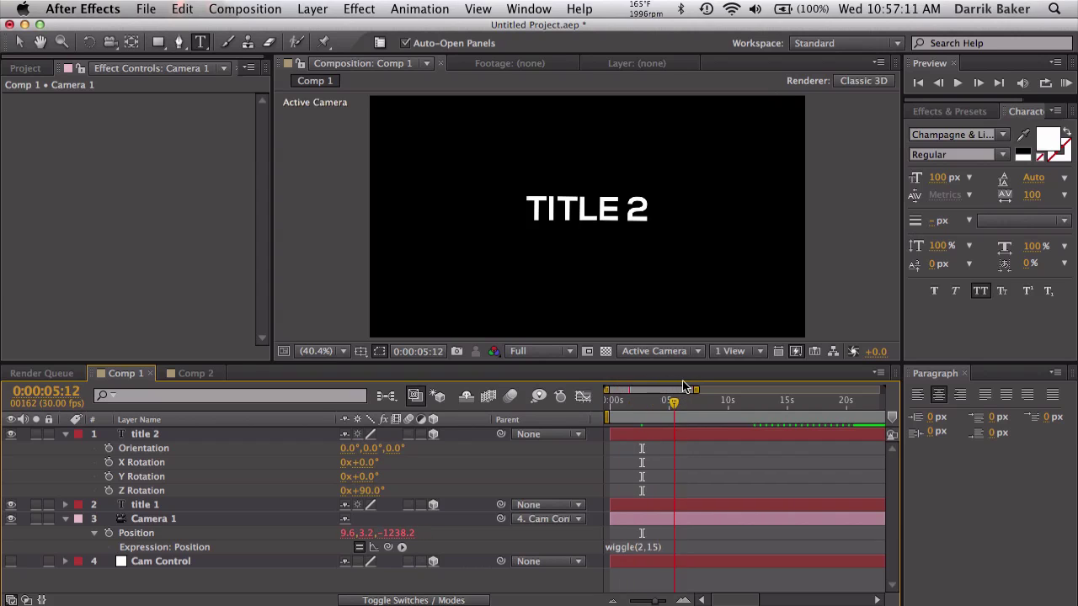
Give Camera 1's Orientation a wiggle(2,2) expression and scrub to preview the sway near TITLE 1.
click(183, 523)
key(r)
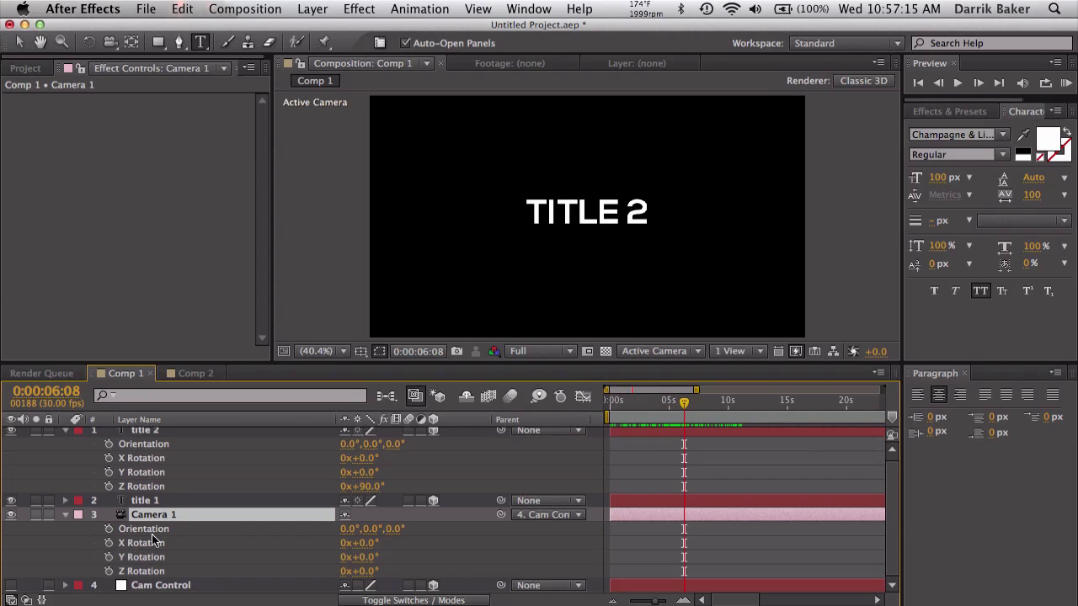
drag(371, 543, 372, 549)
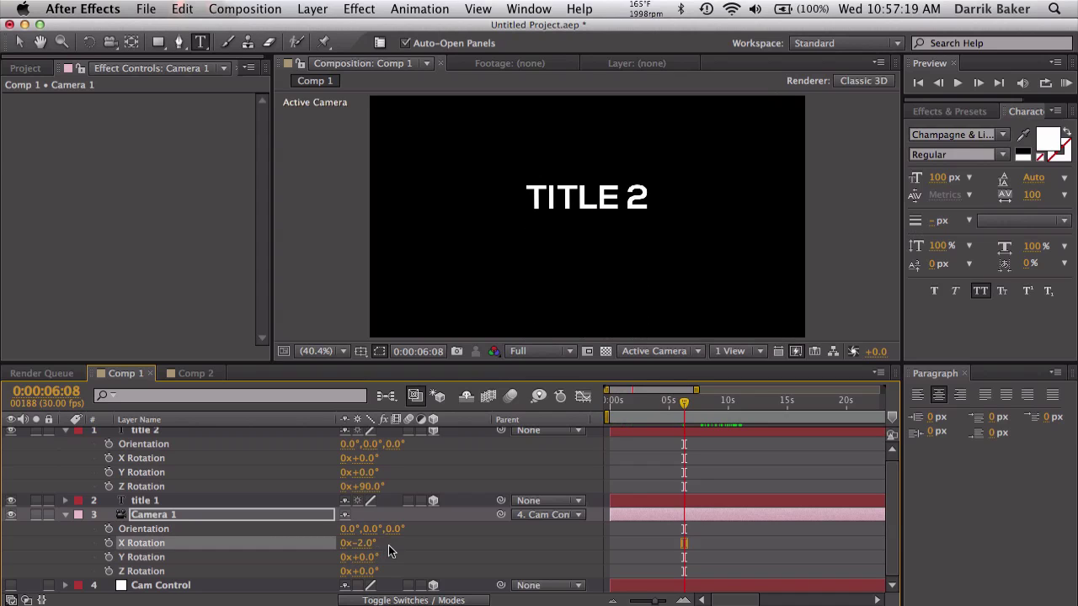
key(super+z)
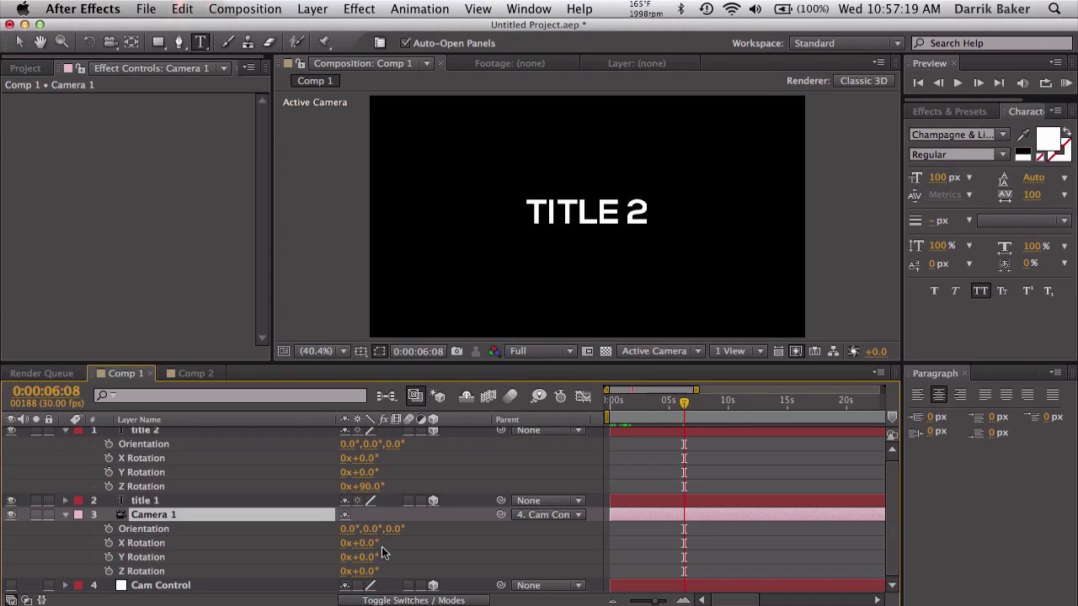
alt+click(107, 529)
text(wiggle(2,2)
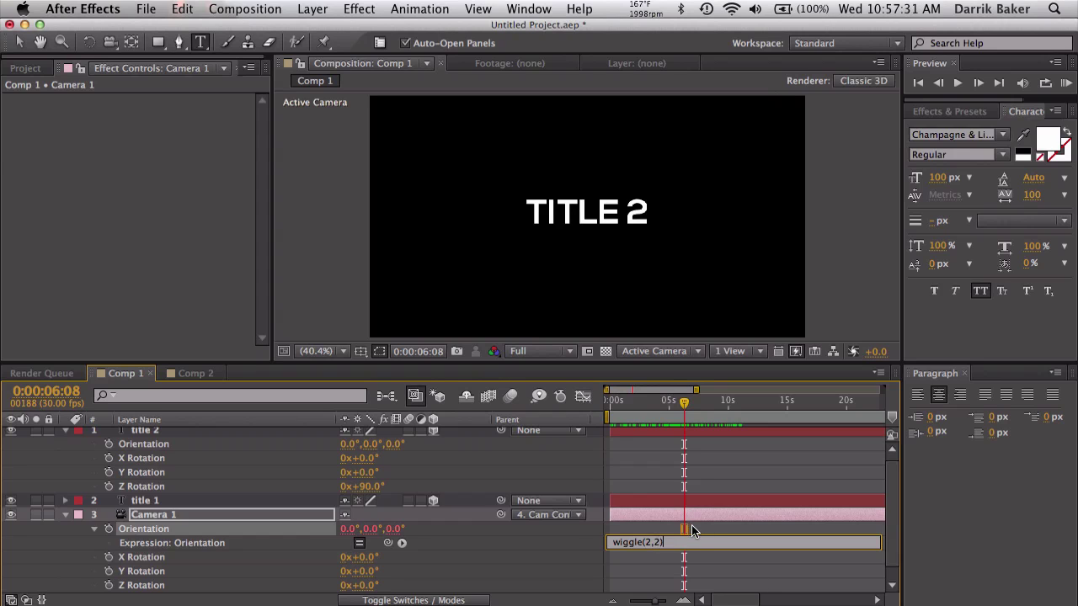
key(KP_Enter)
drag(637, 400, 689, 405)
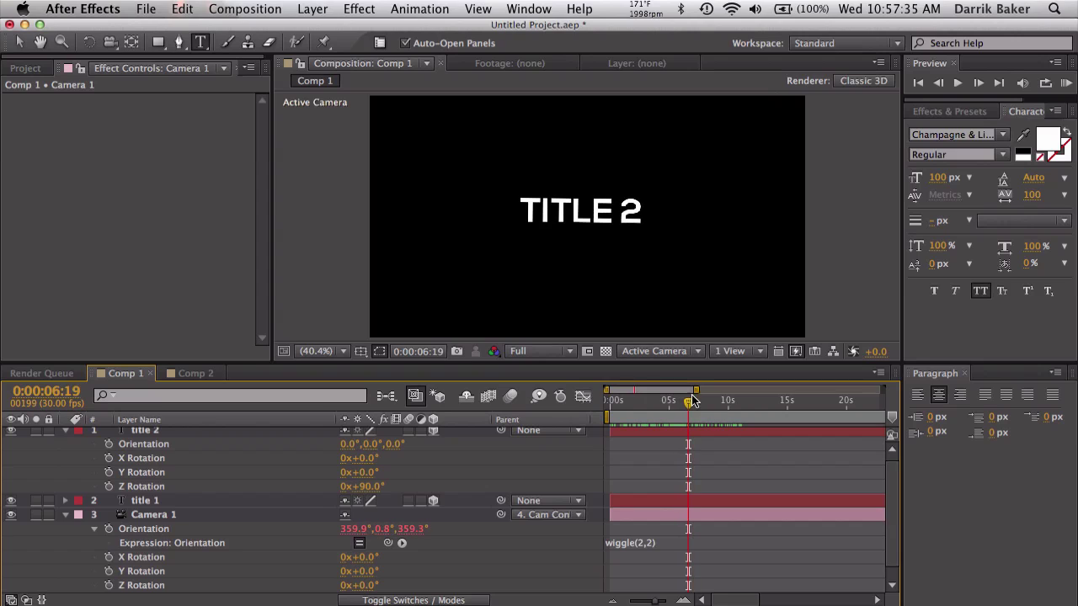
Change the Orientation expression to wiggle(0.5,2) and run a preview of the animation.
click(639, 543)
click(646, 542)
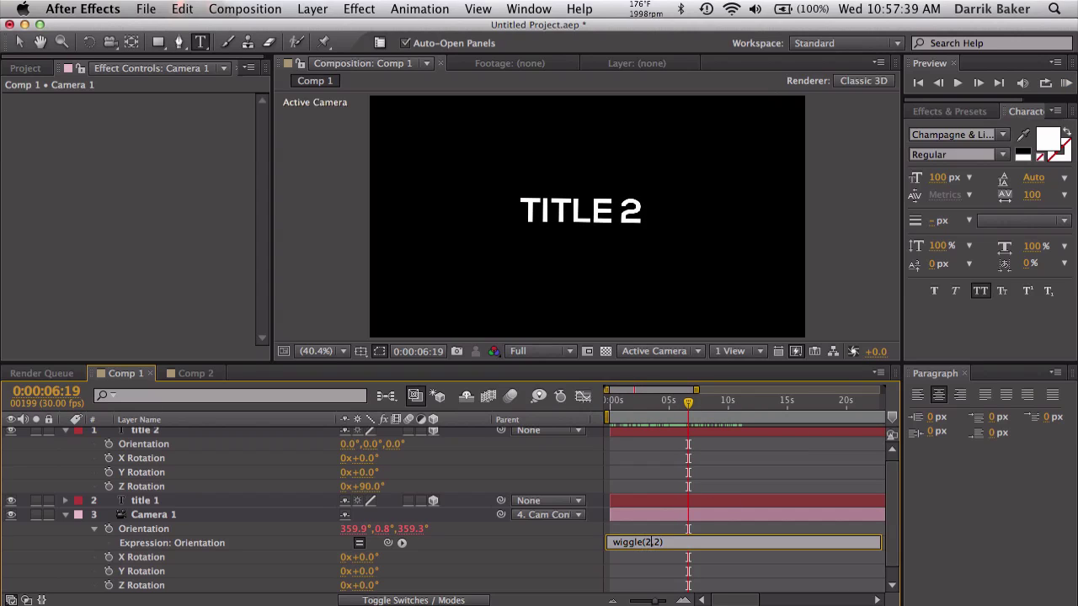
key(Delete)
text(0.5)
click(659, 525)
click(1066, 82)
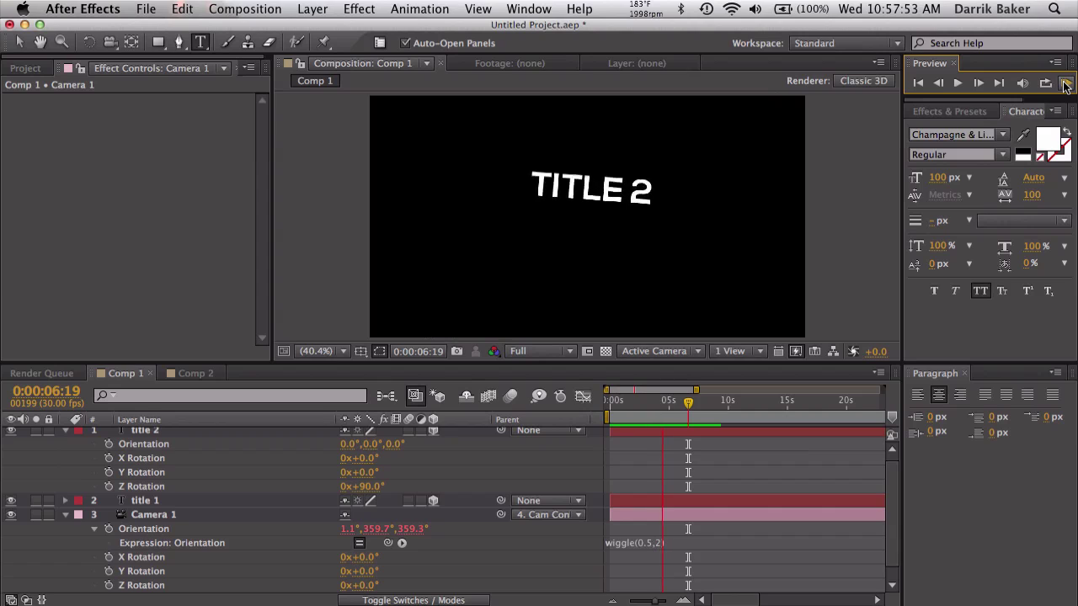
Stop the preview, switch on Motion Blur for title 1 and title 2, and scrub to check TITLE 1.
click(1065, 87)
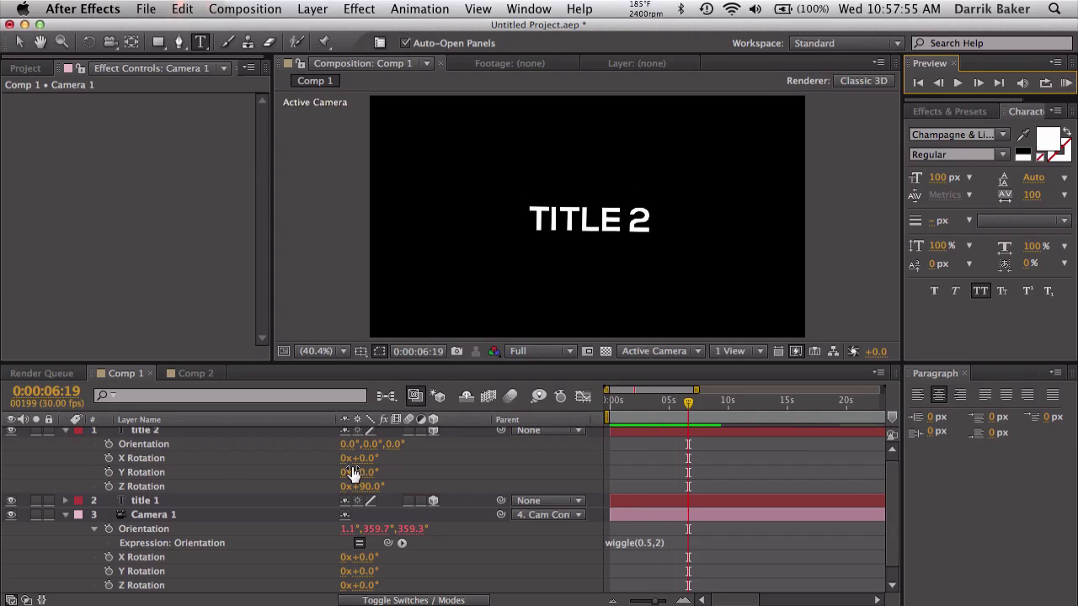
scroll(219, 476, up, 1)
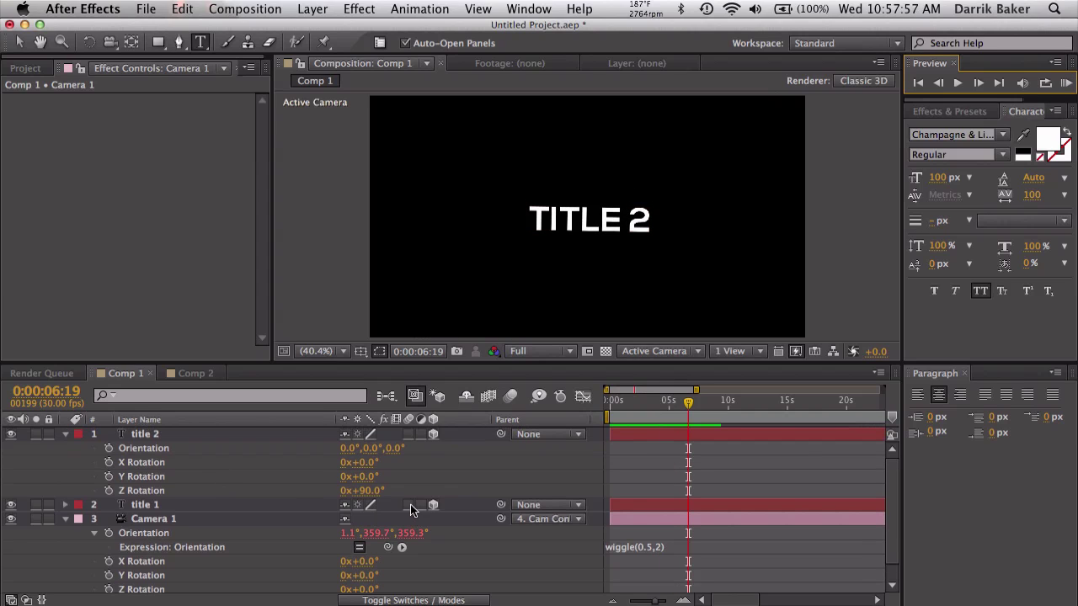
drag(410, 504, 410, 431)
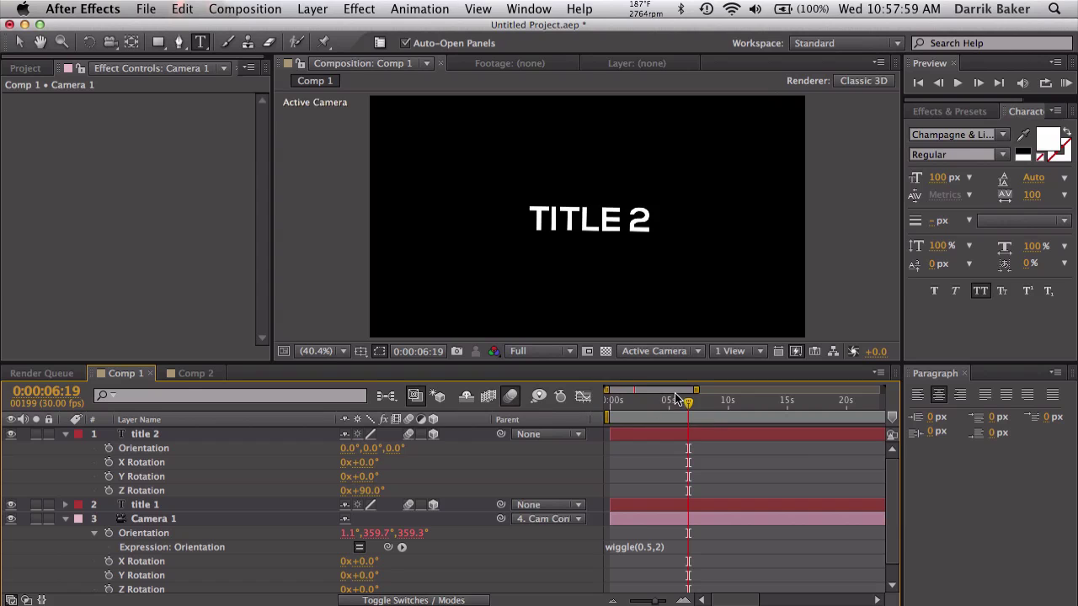
mouse_move(682, 403)
mouse_down()
mouse_move(613, 403)
mouse_move(676, 402)
mouse_up()
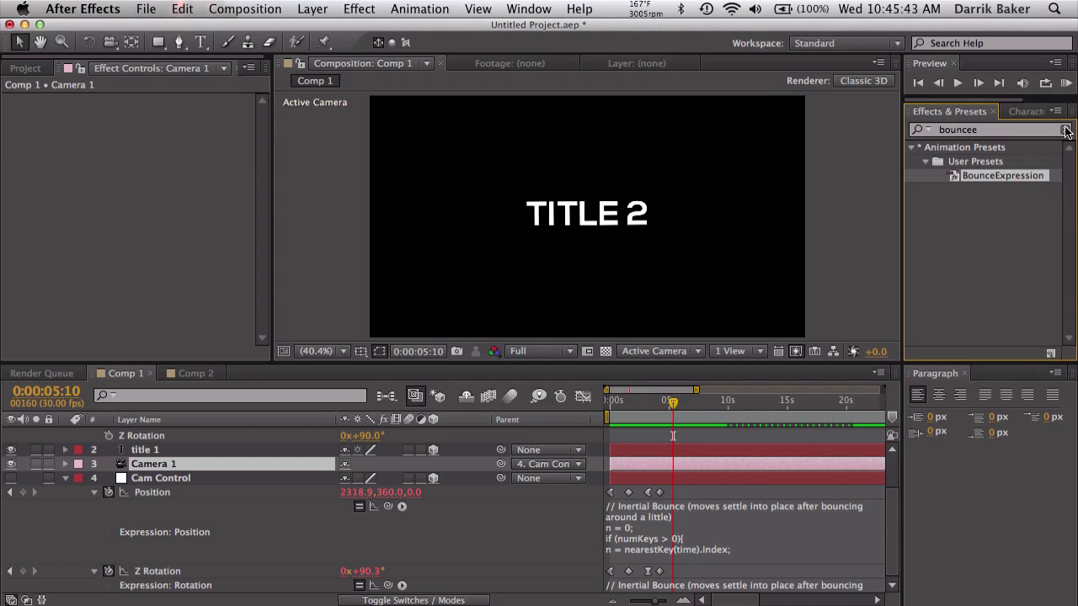